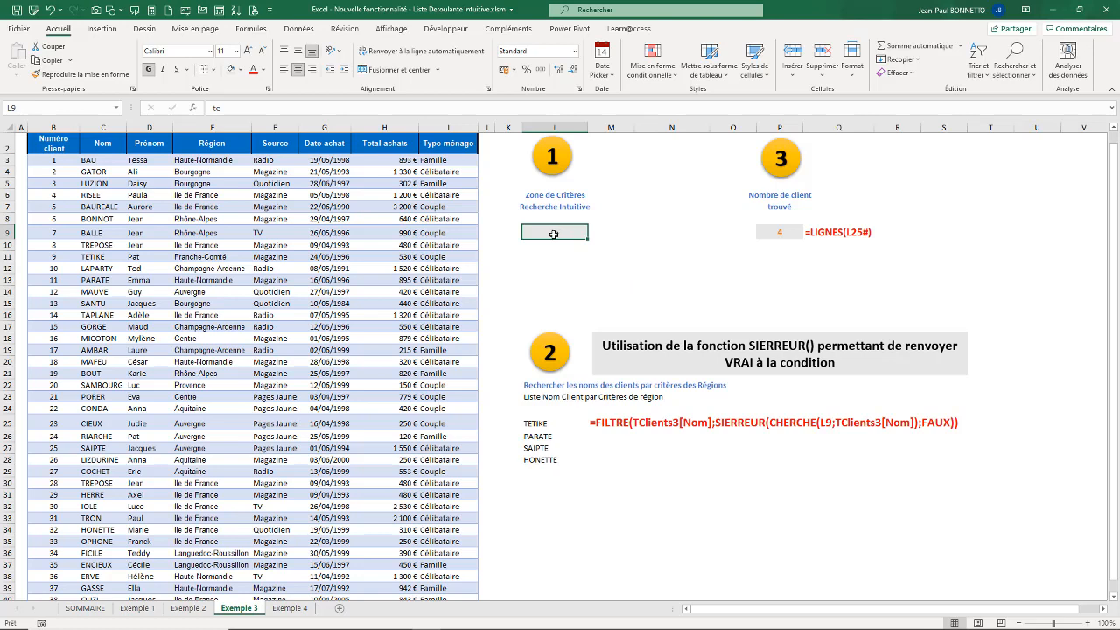
Set the intuitive search criterion in cell L9 to "to".
{"action": "left_click_drag", "start_coordinate": [539, 423], "coordinate": [539, 460]}
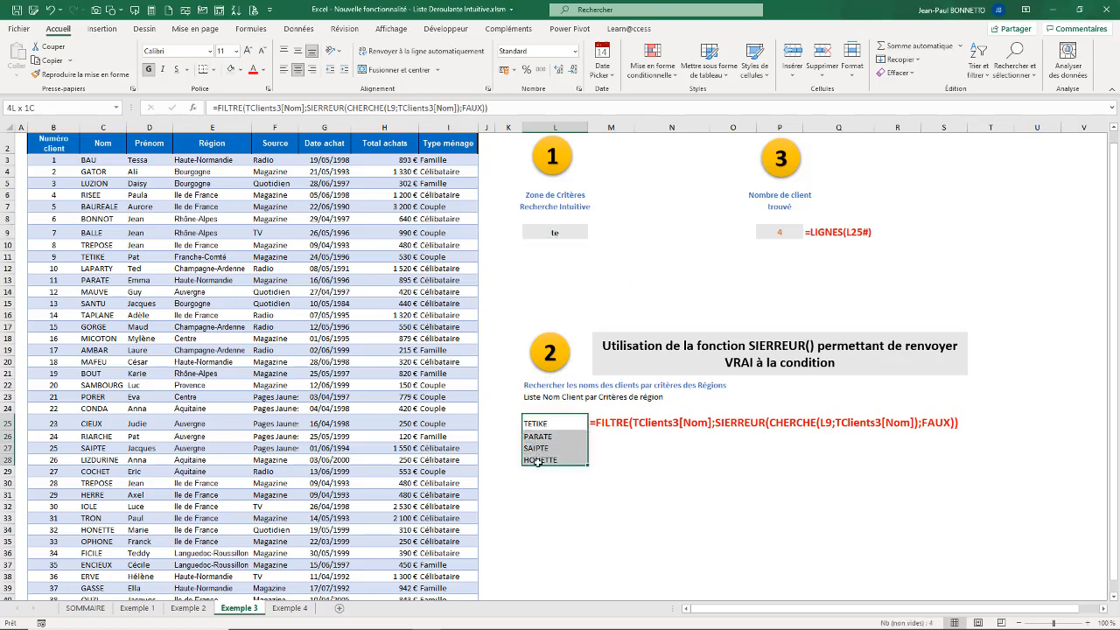
{"action": "left_click", "coordinate": [544, 423]}
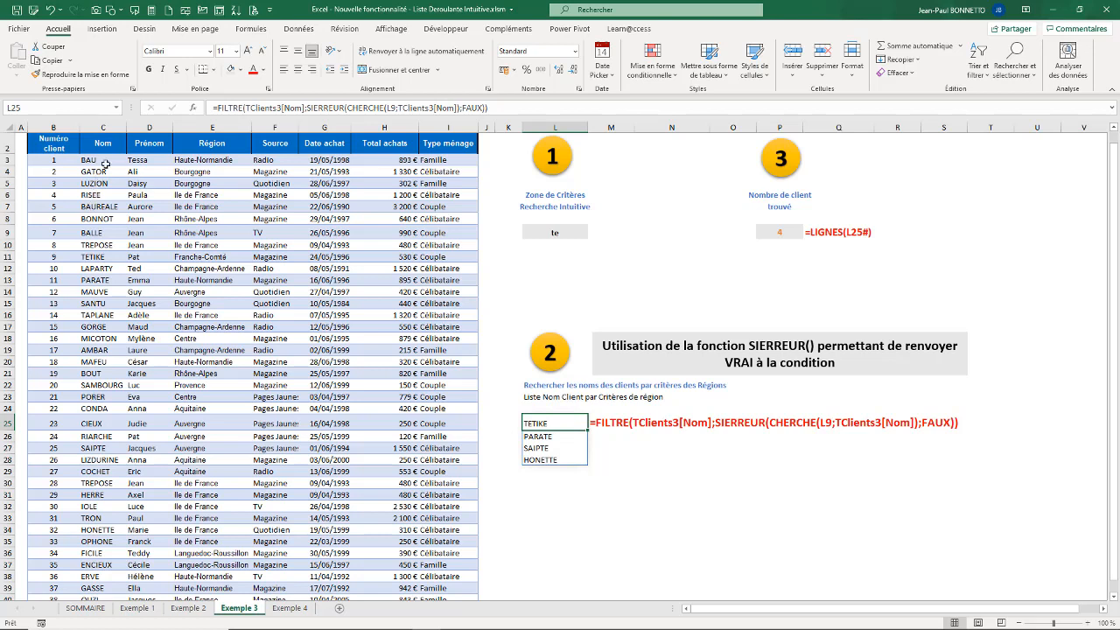
{"action": "left_click", "coordinate": [556, 229]}
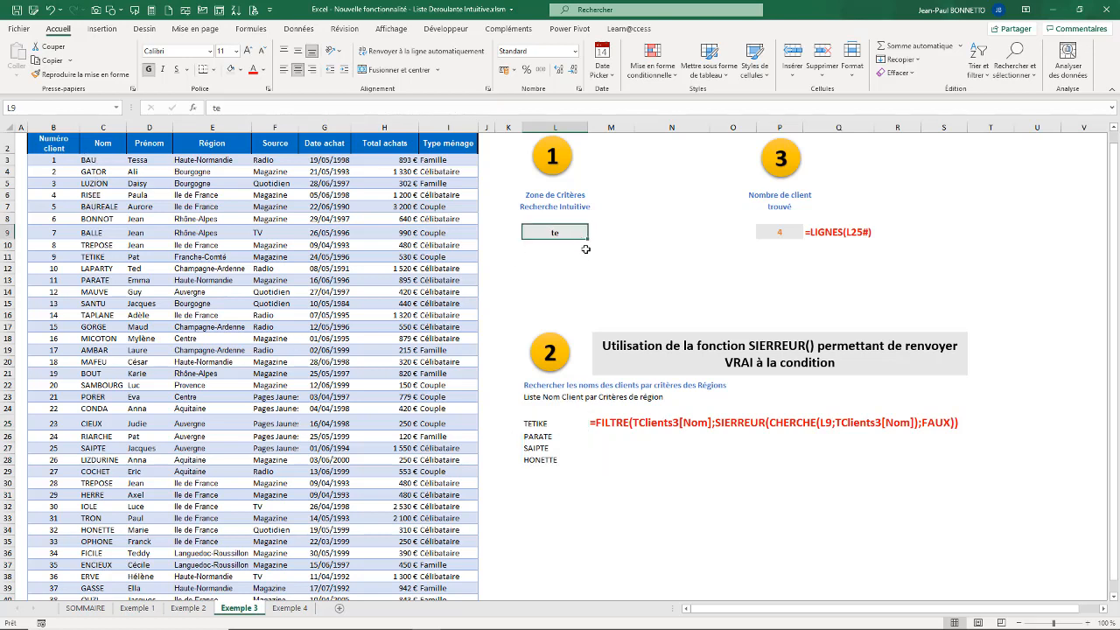
{"action": "type", "text": "to"}
{"action": "key", "text": "Return"}
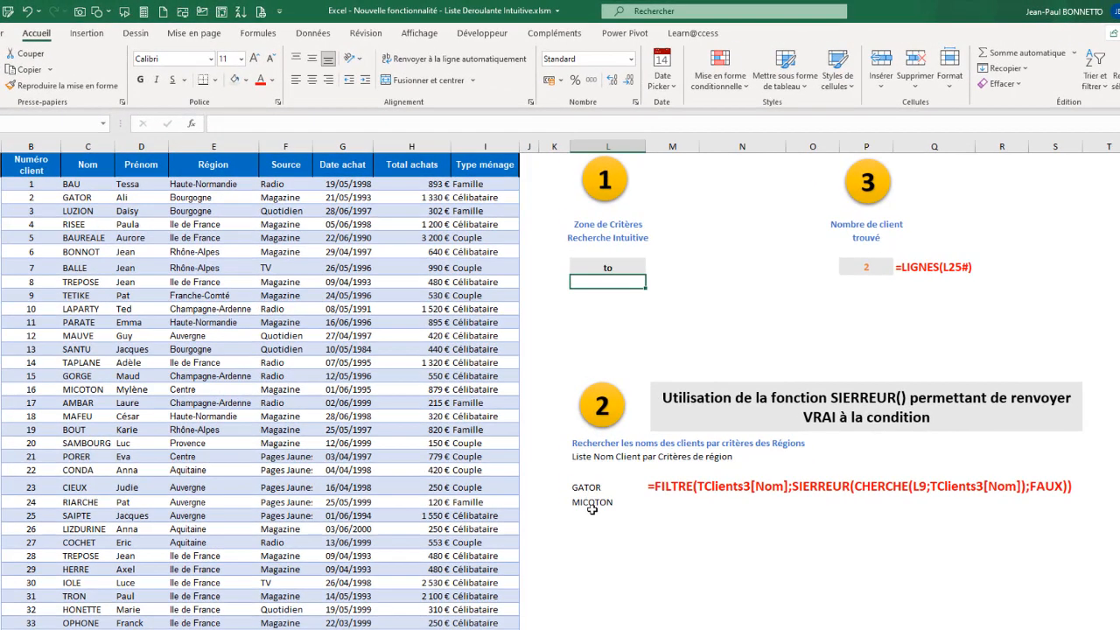
Set the search criterion in L9 back to "te" and select the filtered client names to check them.
{"action": "left_click", "coordinate": [606, 270]}
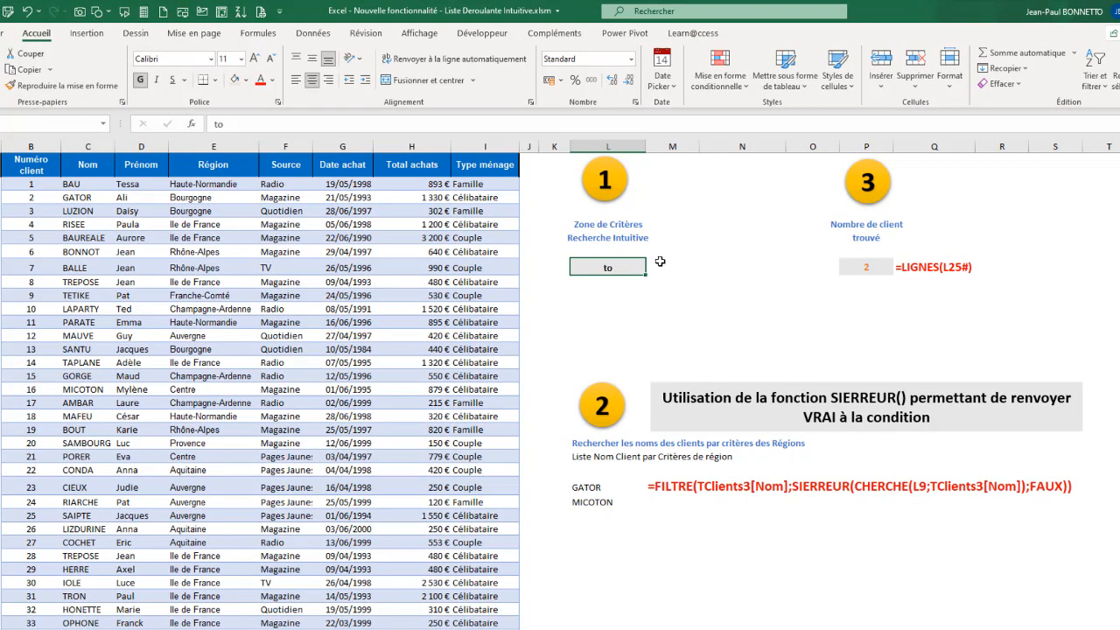
{"action": "type", "text": "te"}
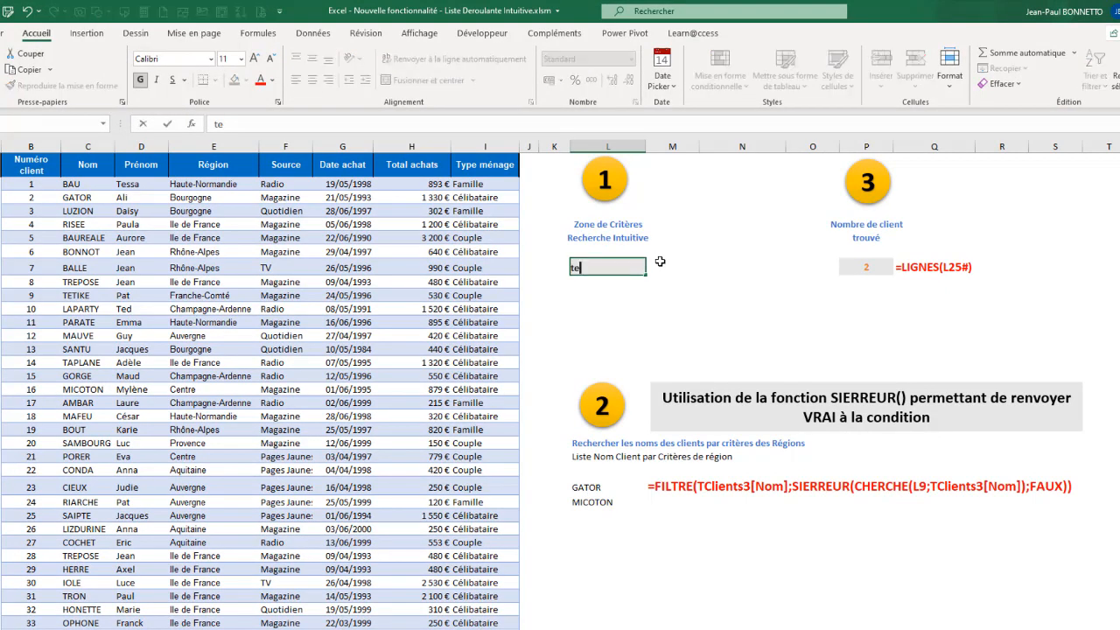
{"action": "key", "text": "Return"}
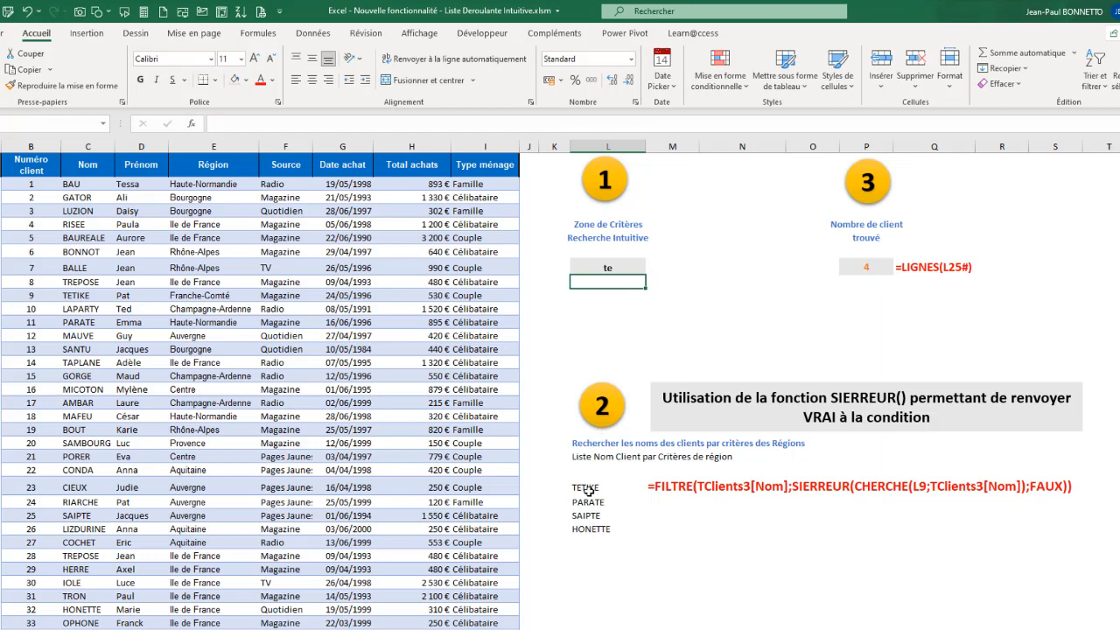
{"action": "left_click_drag", "start_coordinate": [588, 487], "coordinate": [585, 523]}
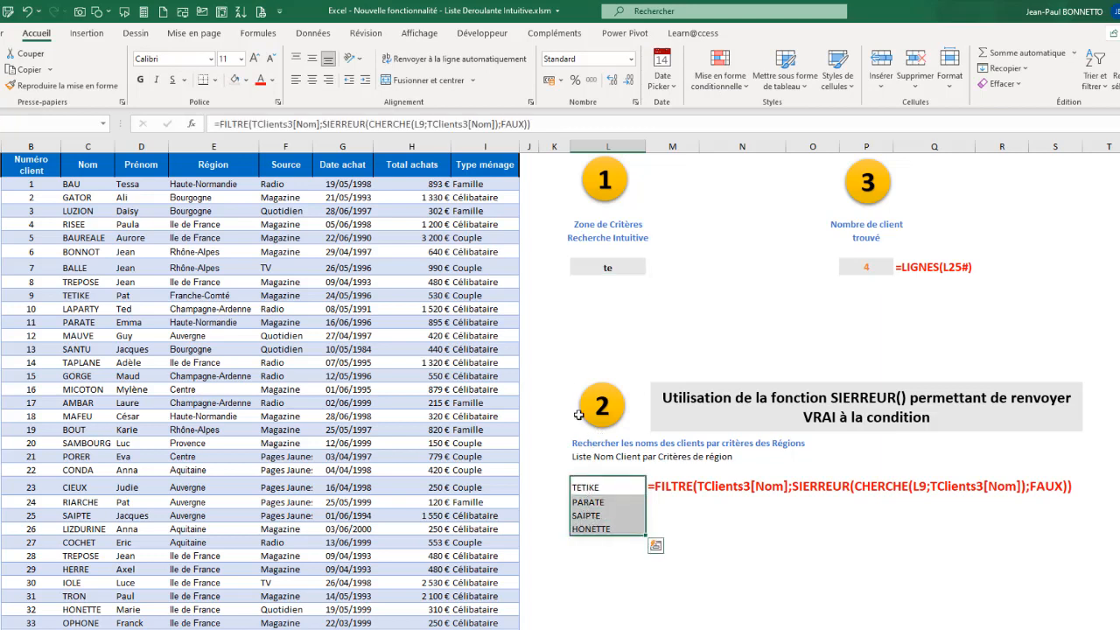
{"action": "left_click", "coordinate": [592, 271]}
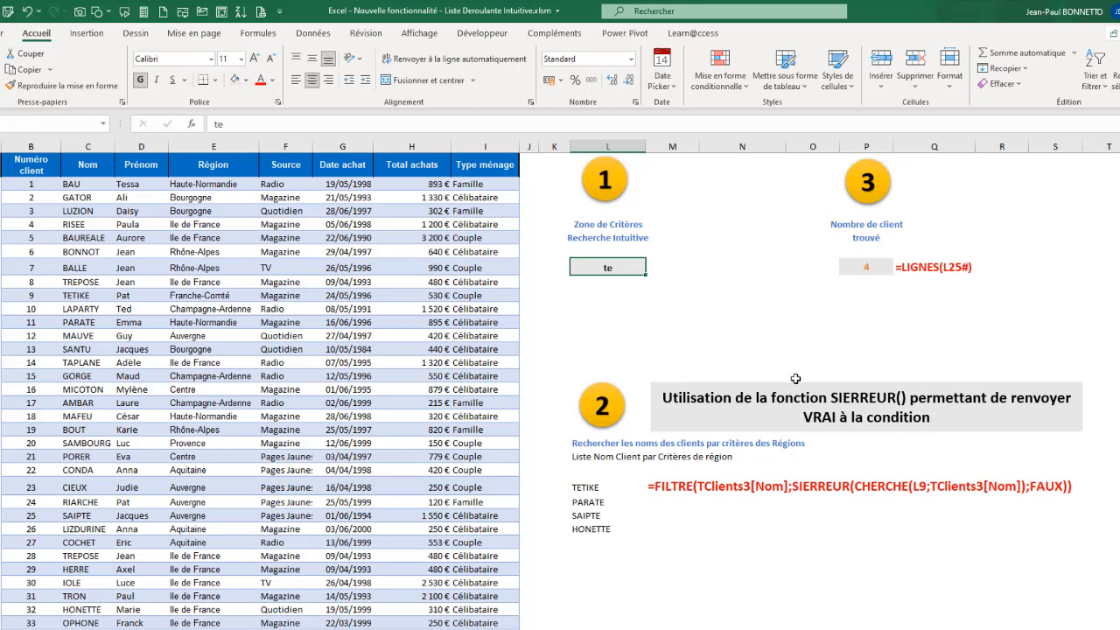
Start a CHERCHE formula in cell P13 with criterion cell L9 as the searched text.
{"action": "left_click", "coordinate": [841, 309]}
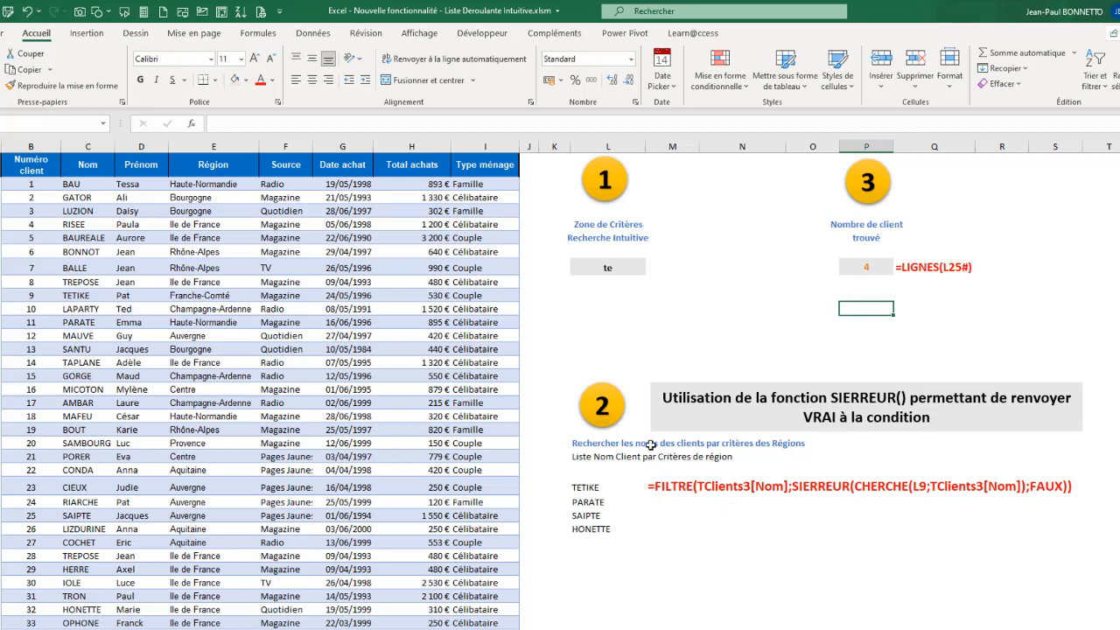
{"action": "left_click", "coordinate": [598, 267]}
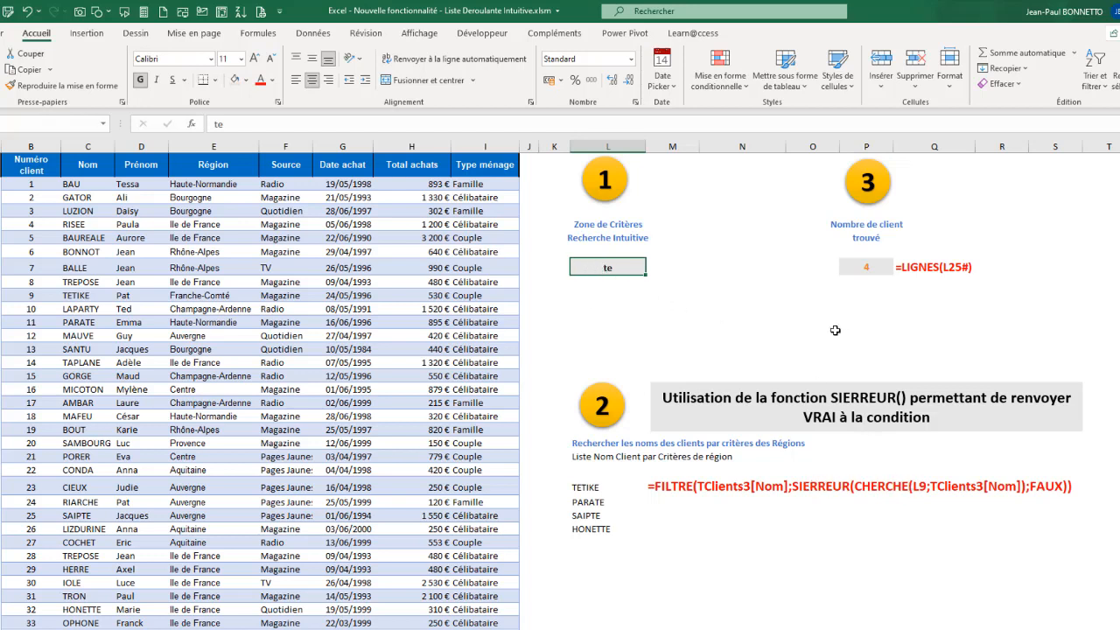
{"action": "left_click", "coordinate": [868, 325]}
{"action": "type", "text": "=Cherche"}
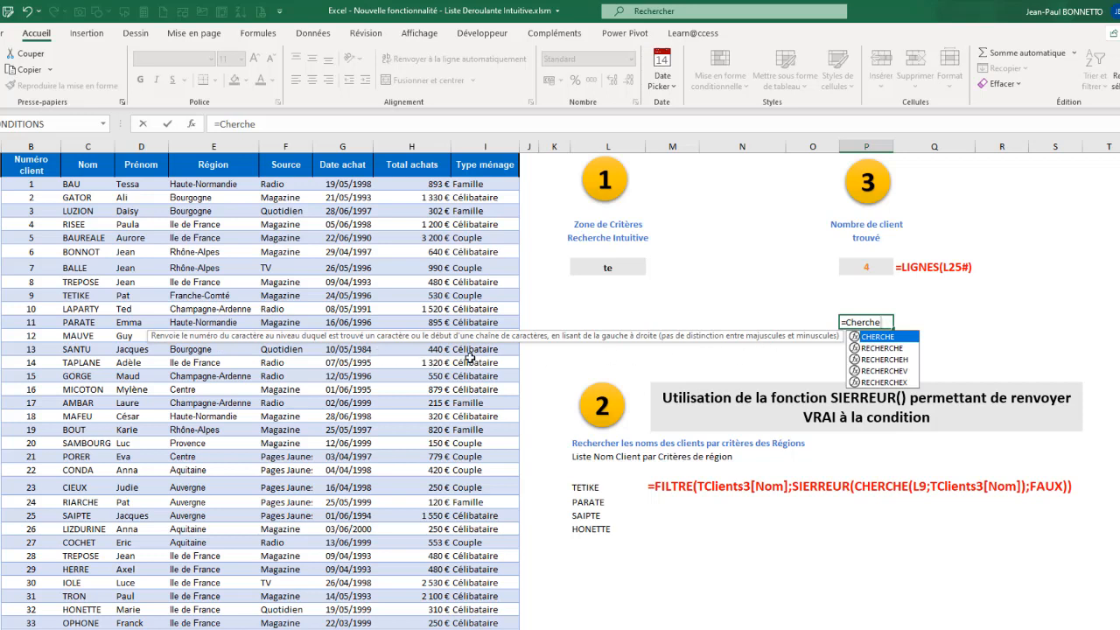
{"action": "type", "text": "("}
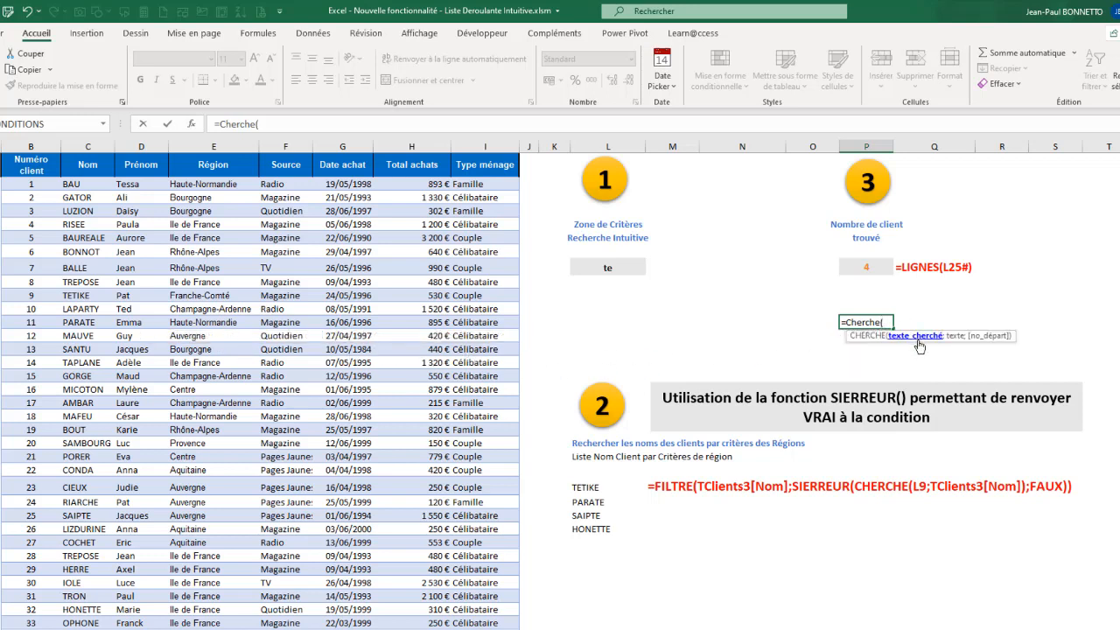
{"action": "left_click", "coordinate": [81, 198]}
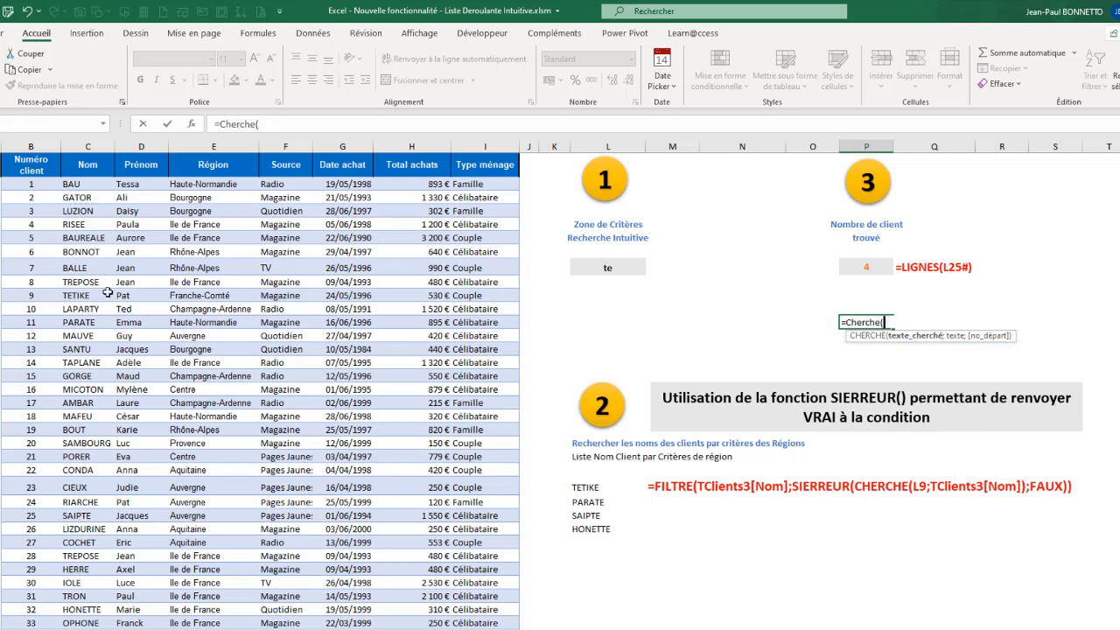
{"action": "left_click", "coordinate": [606, 269]}
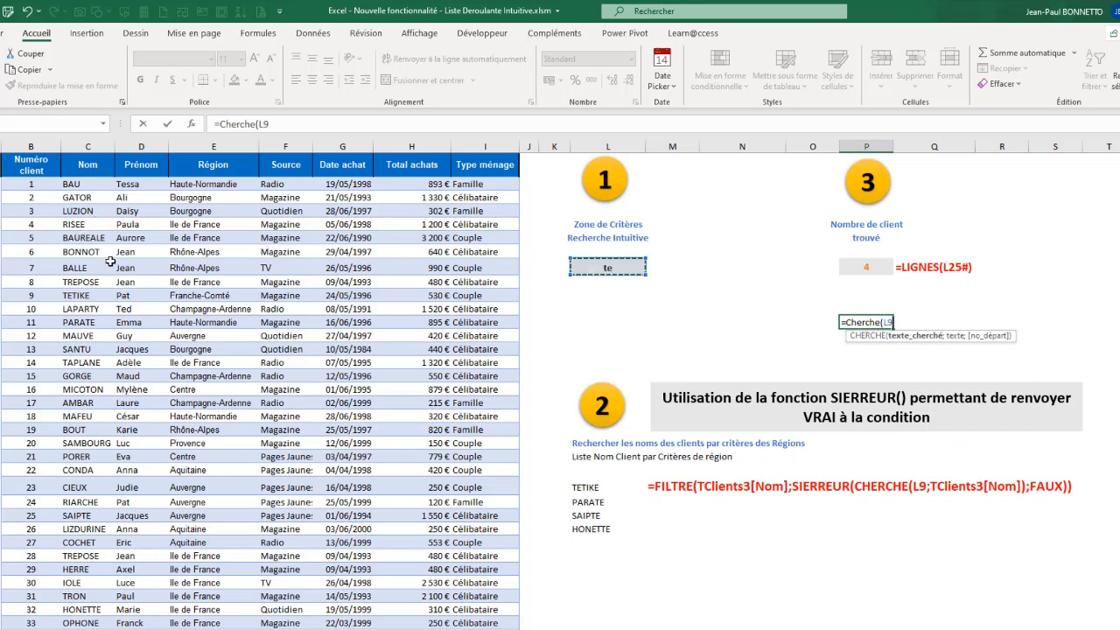
{"action": "key", "text": "BackSpace"}
{"action": "key", "text": "BackSpace"}
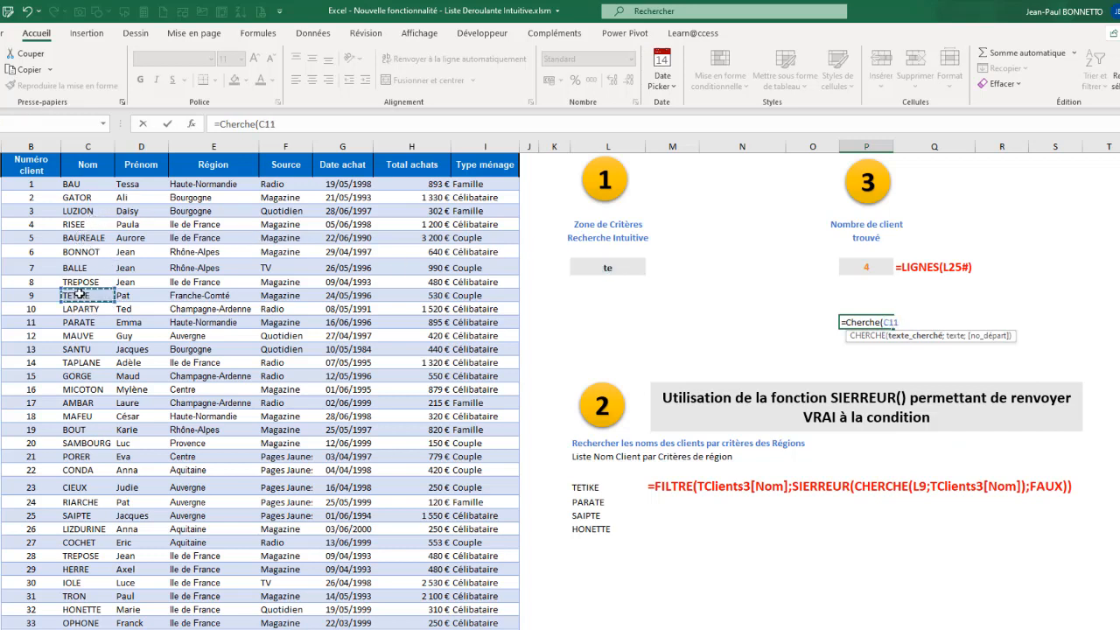
{"action": "type", "text": "C"}
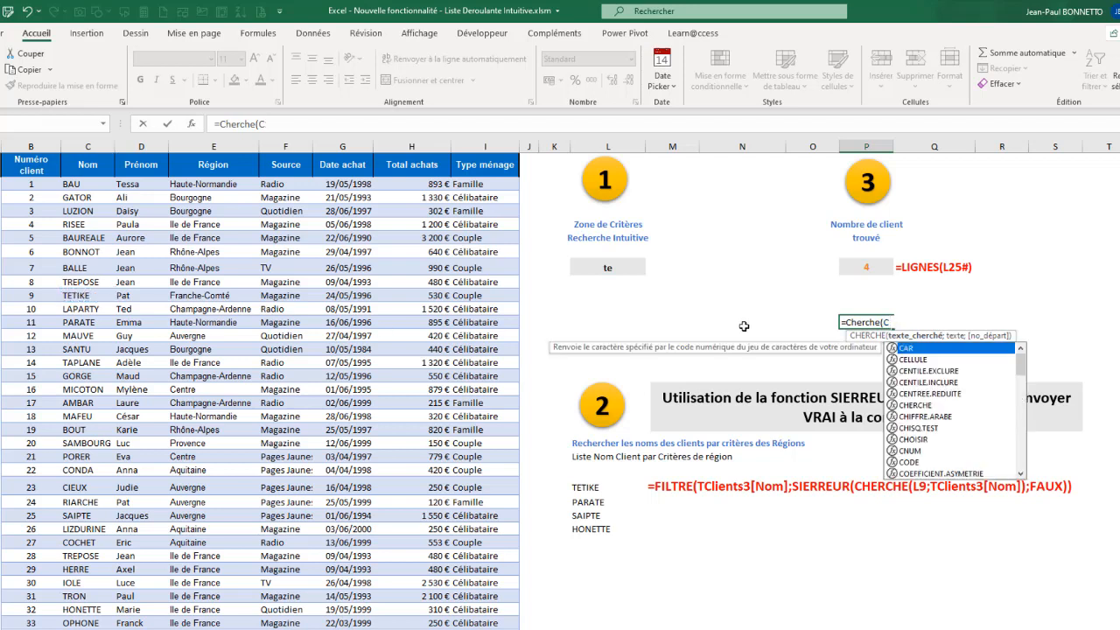
{"action": "key", "text": "BackSpace"}
{"action": "left_click", "coordinate": [610, 271]}
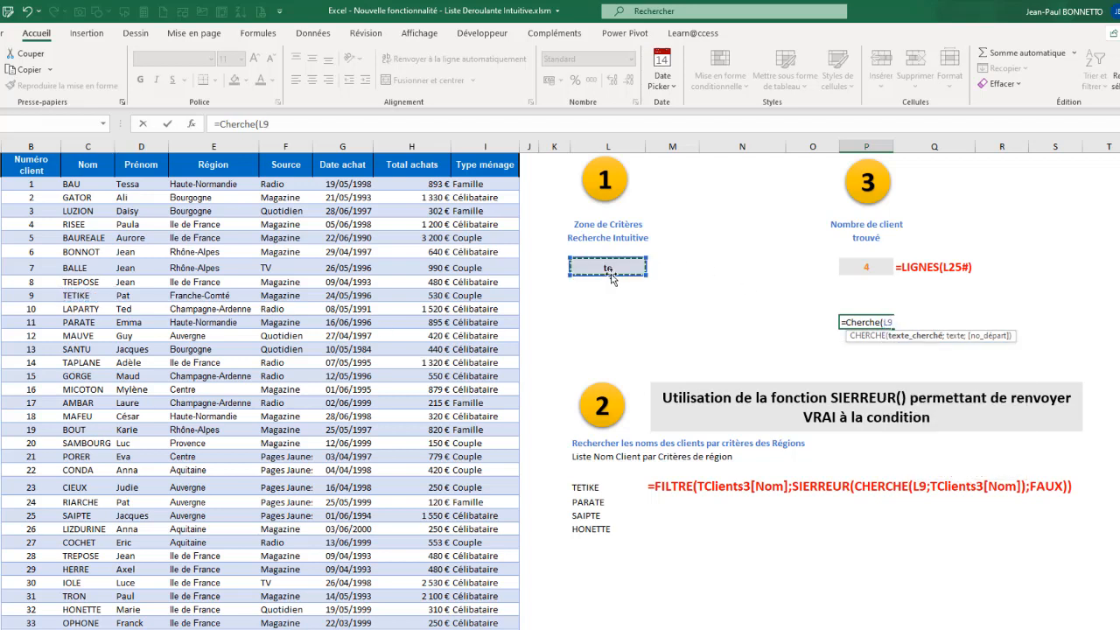
Complete the CHERCHE formula in P13 with cell C11 as the text to search in.
{"action": "type", "text": ";"}
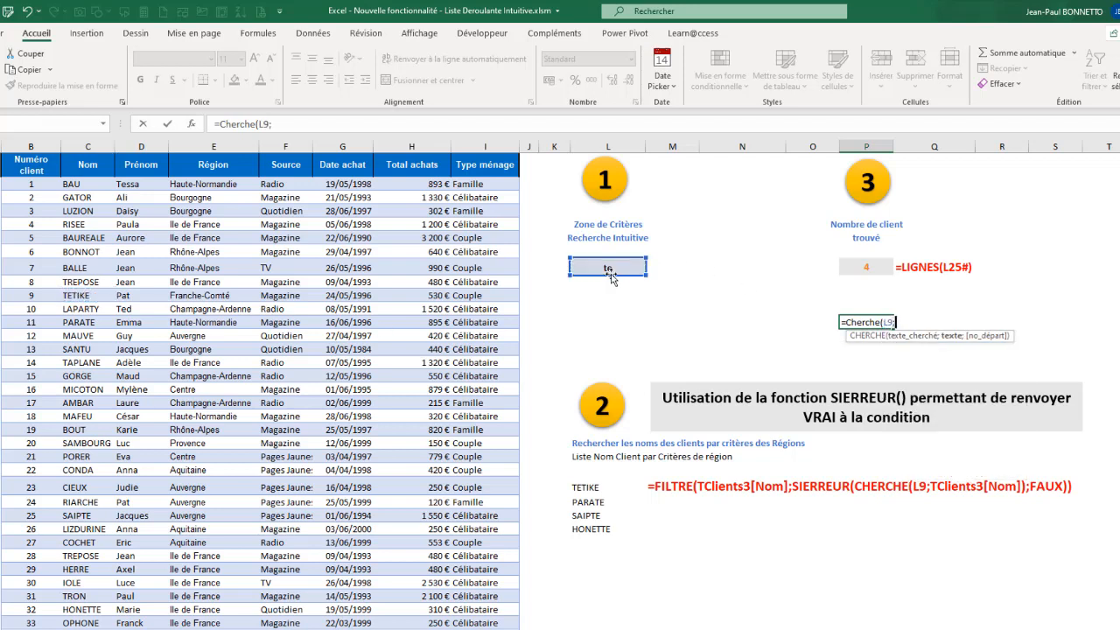
{"action": "left_click", "coordinate": [87, 298]}
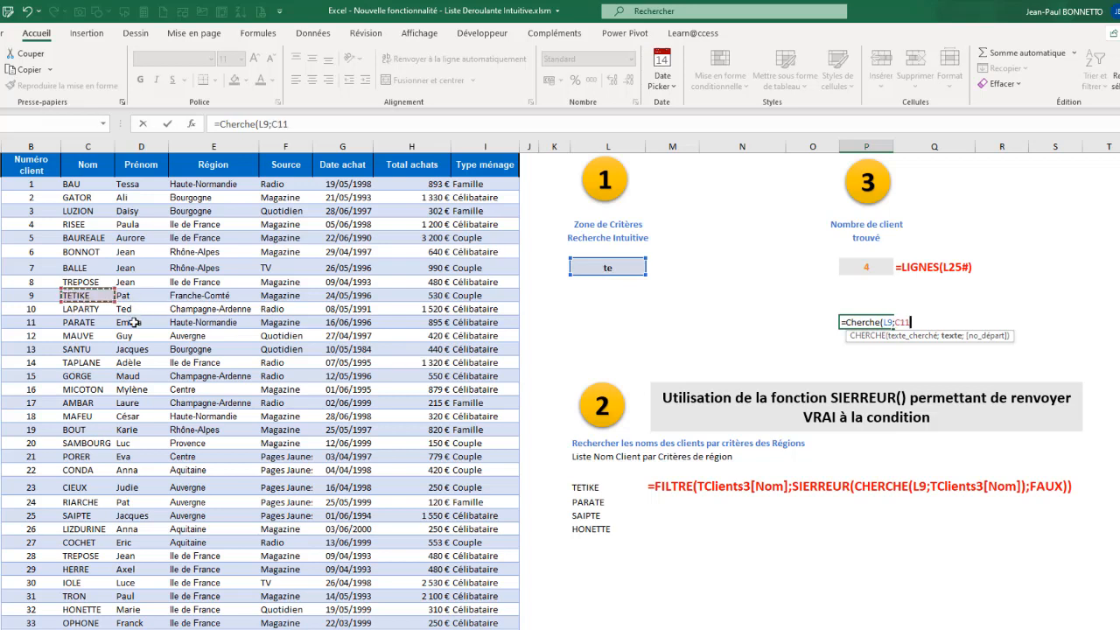
{"action": "type", "text": ")"}
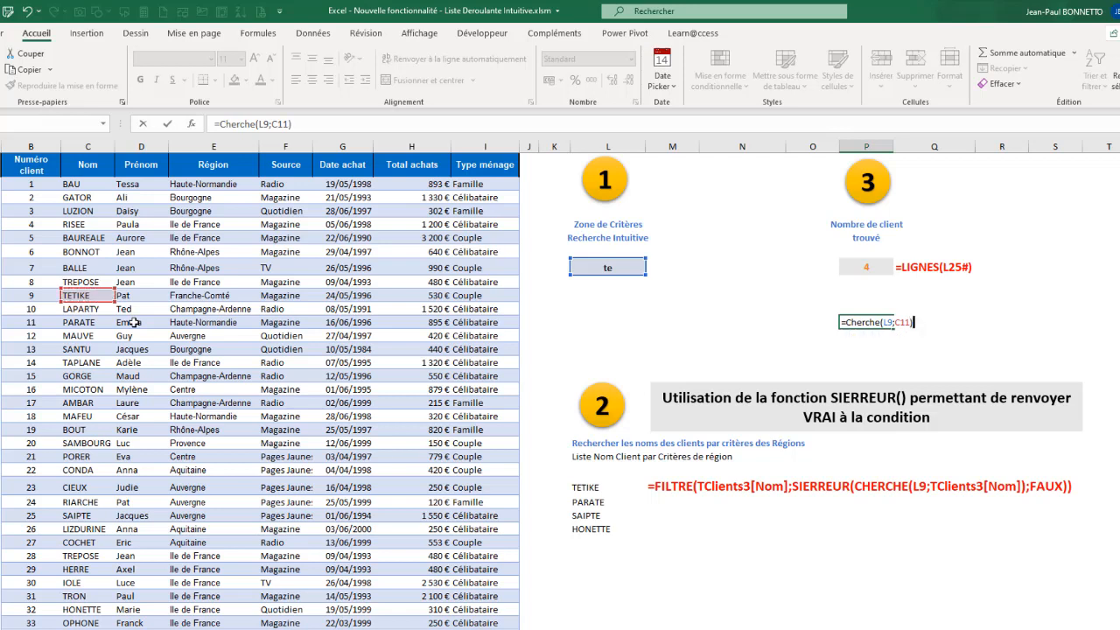
{"action": "key", "text": "Return"}
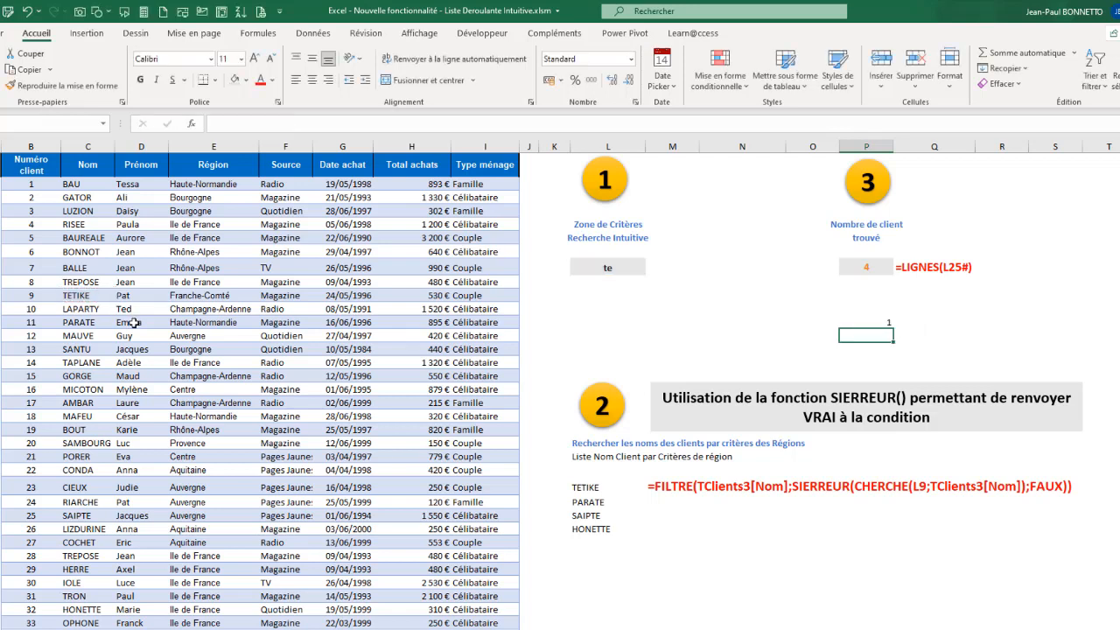
{"action": "left_click", "coordinate": [884, 321]}
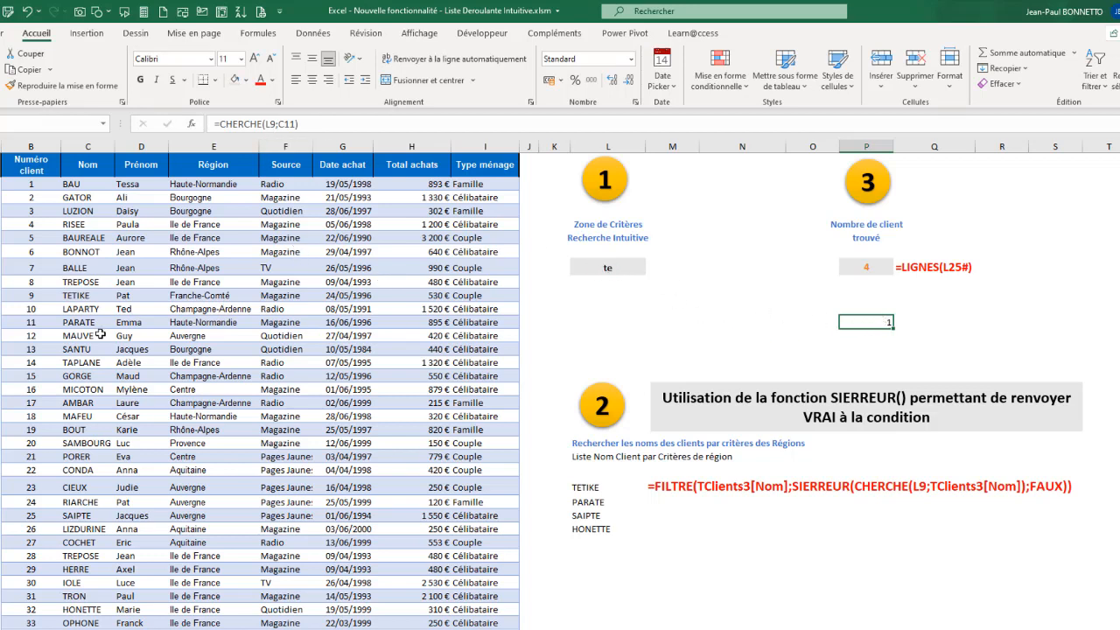
{"action": "left_click", "coordinate": [88, 297]}
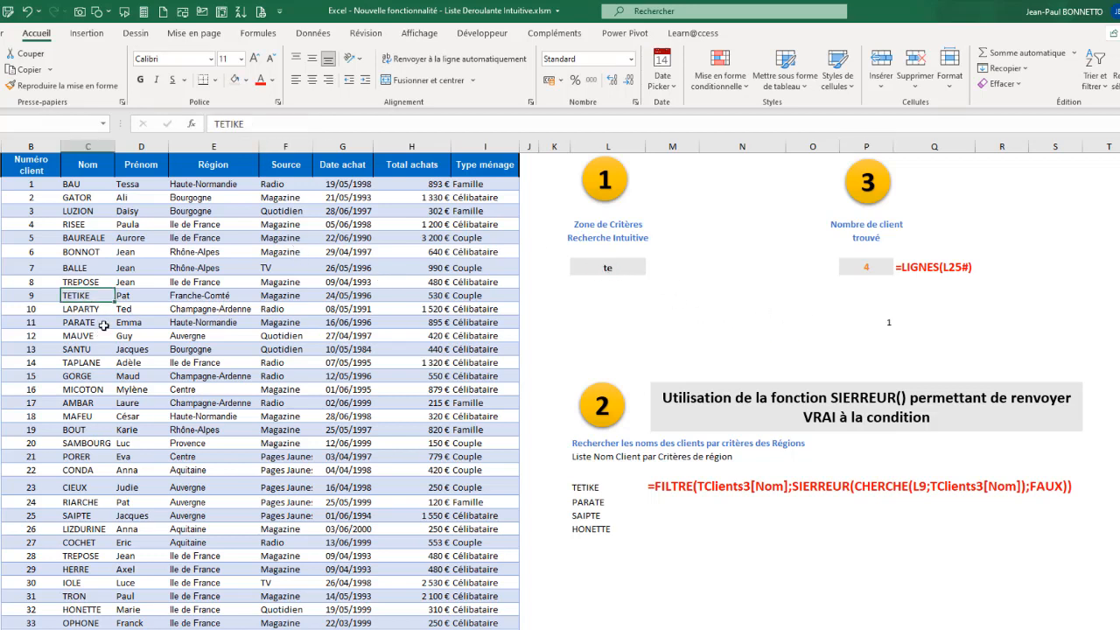
Change the text reference of the CHERCHE formula in P13 to C10, then clear the cell.
{"action": "left_click", "coordinate": [895, 322]}
{"action": "key", "text": "F2"}
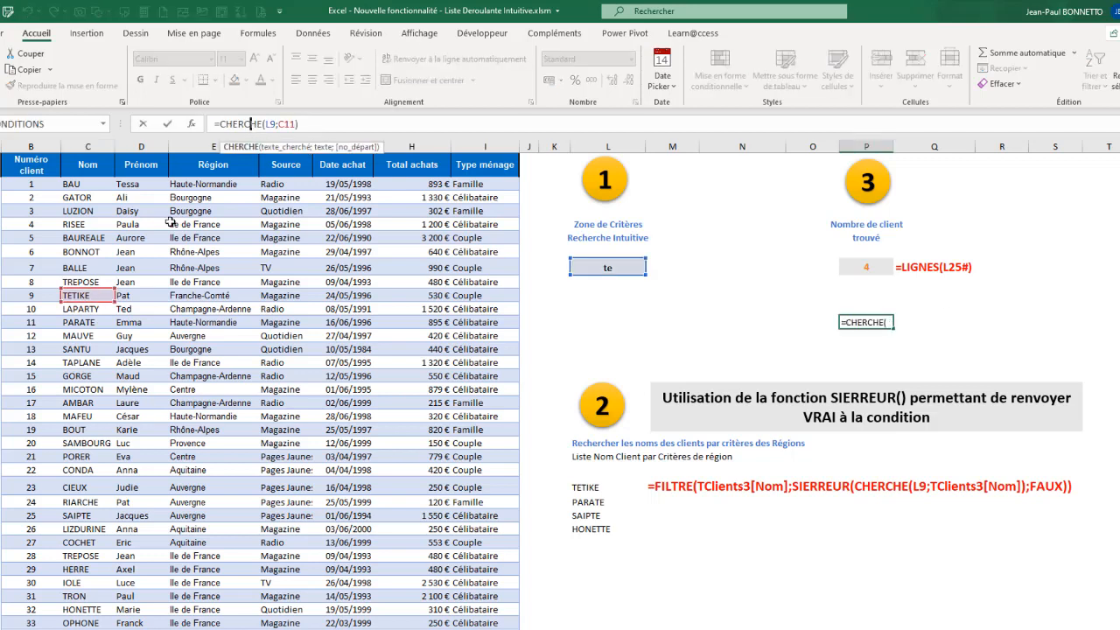
{"action": "left_click", "coordinate": [105, 284]}
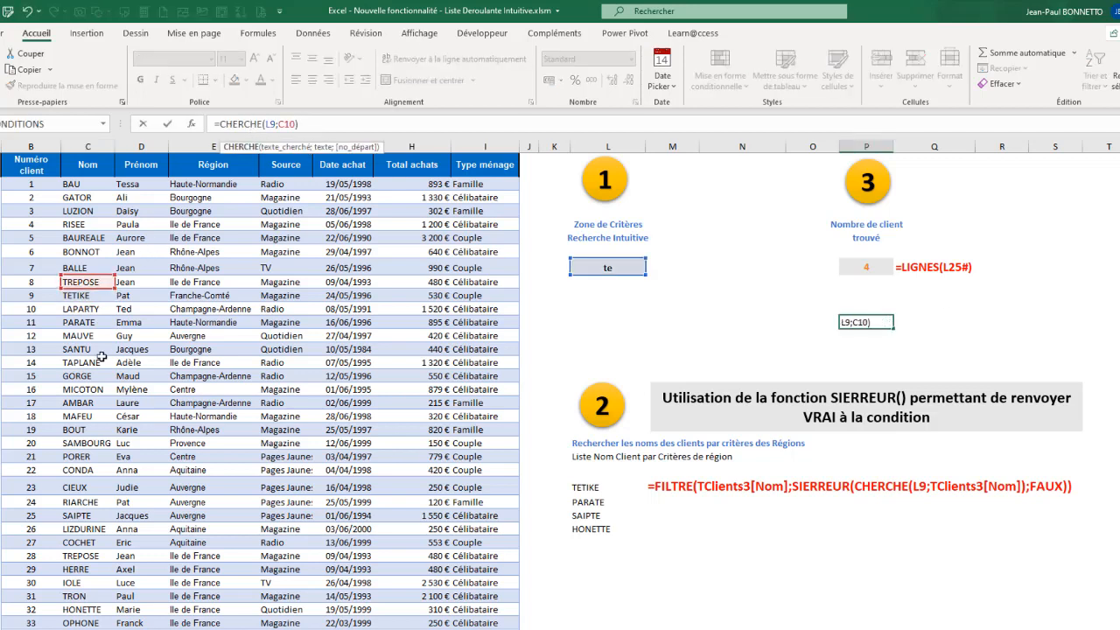
{"action": "key", "text": "Return"}
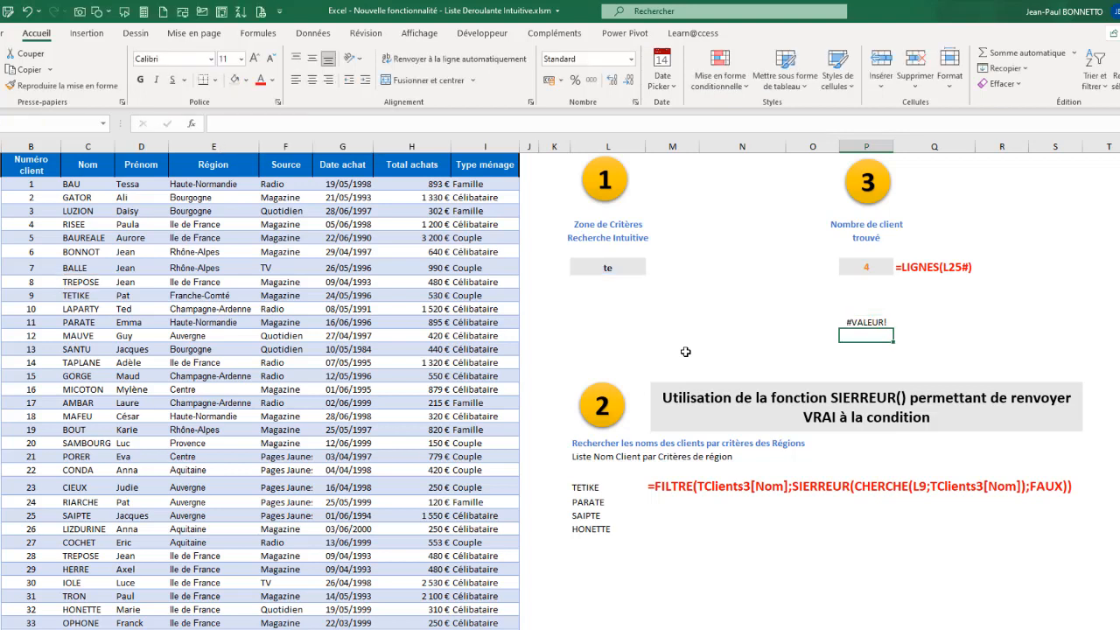
{"action": "left_click", "coordinate": [868, 322]}
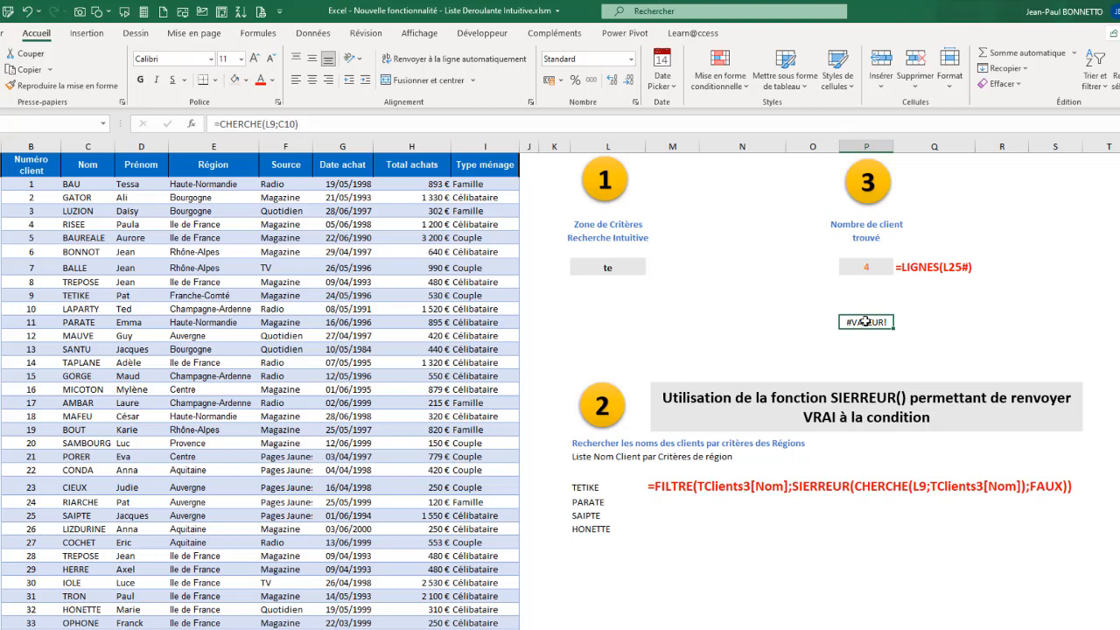
{"action": "key", "text": "Delete"}
Enter the heading "Affiche liste nom Client" in cell N28.
{"action": "left_click", "coordinate": [726, 542]}
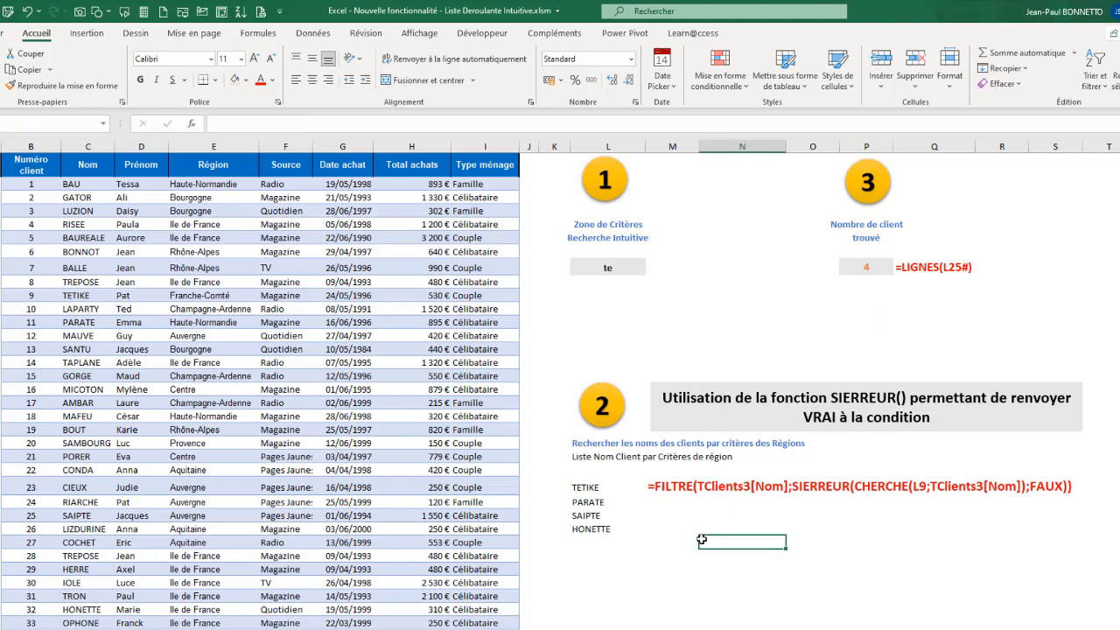
{"action": "left_click", "coordinate": [727, 519]}
{"action": "left_click", "coordinate": [736, 540]}
{"action": "left_click", "coordinate": [725, 527]}
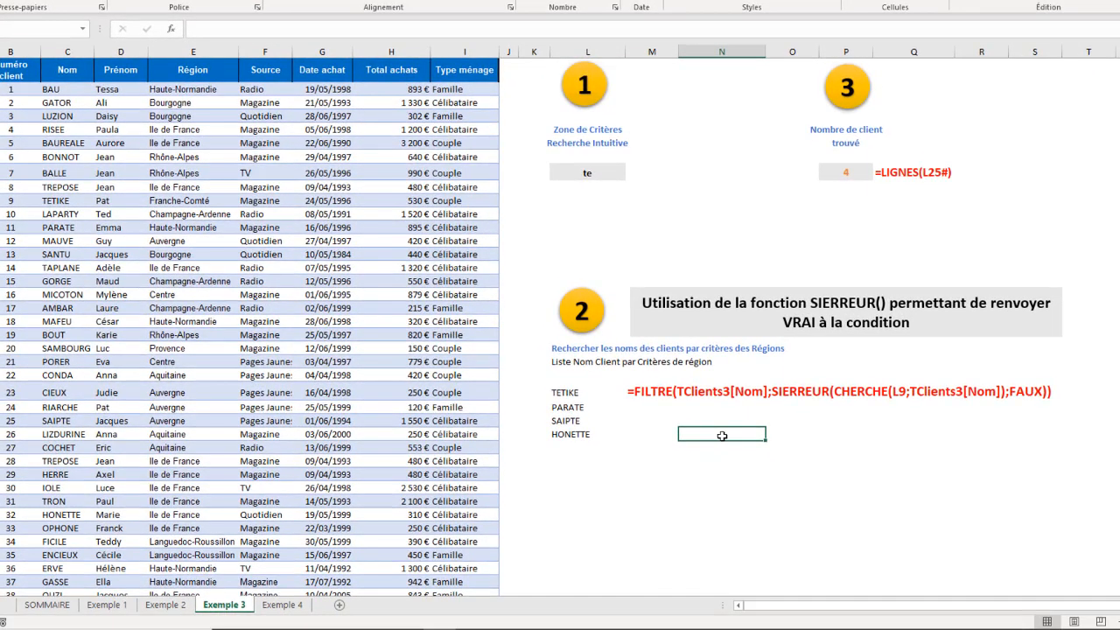
{"action": "type", "text": "A"}
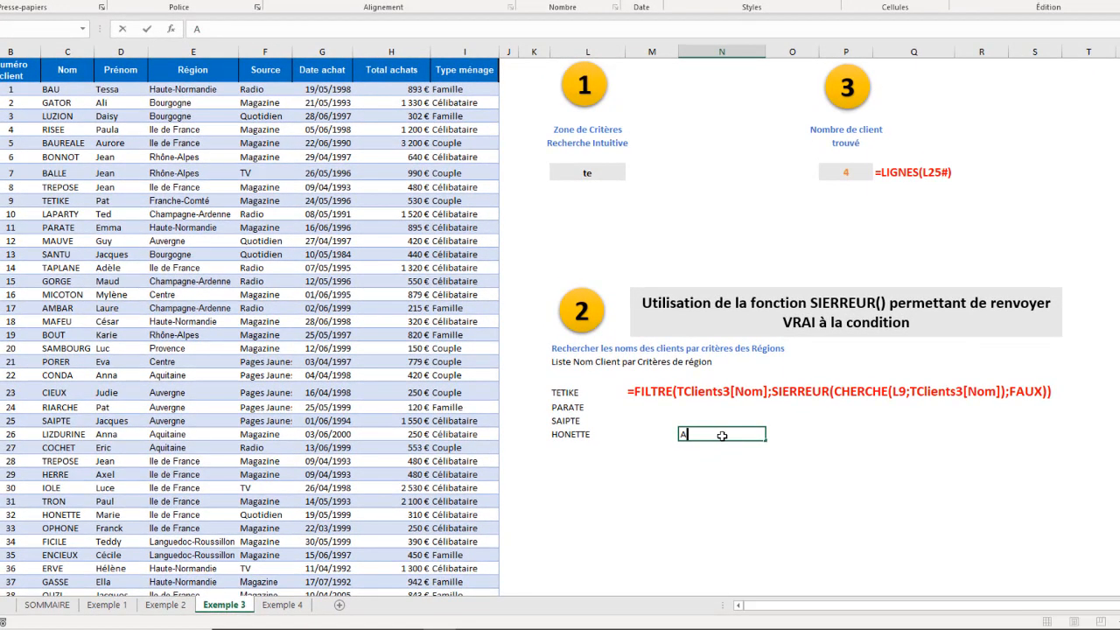
{"action": "type", "text": "ffiche liste nom Client"}
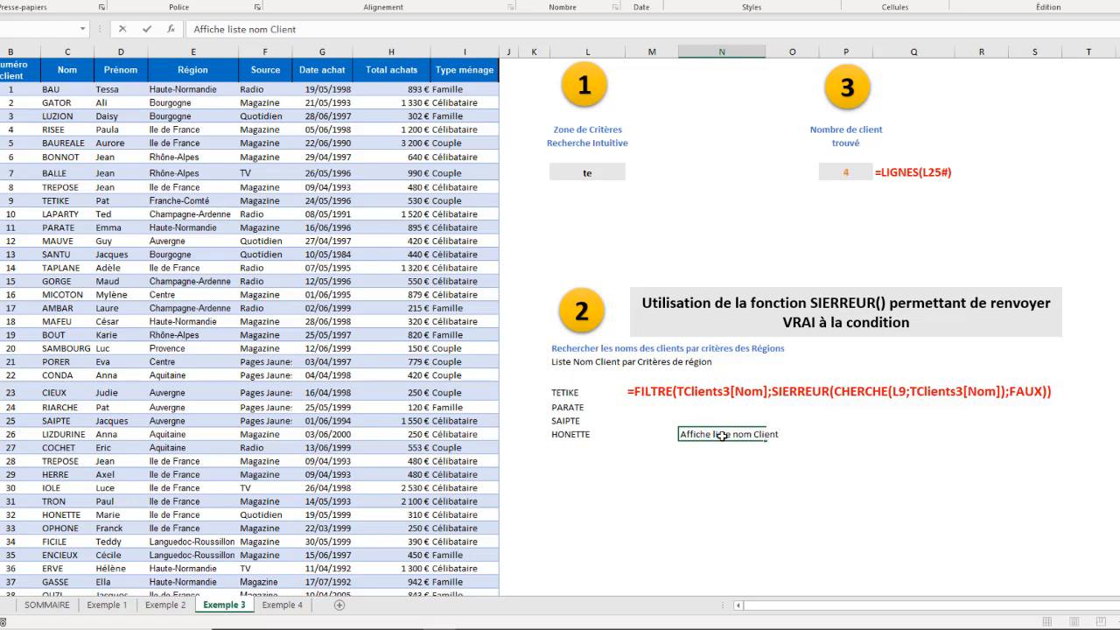
{"action": "key", "text": "Return"}
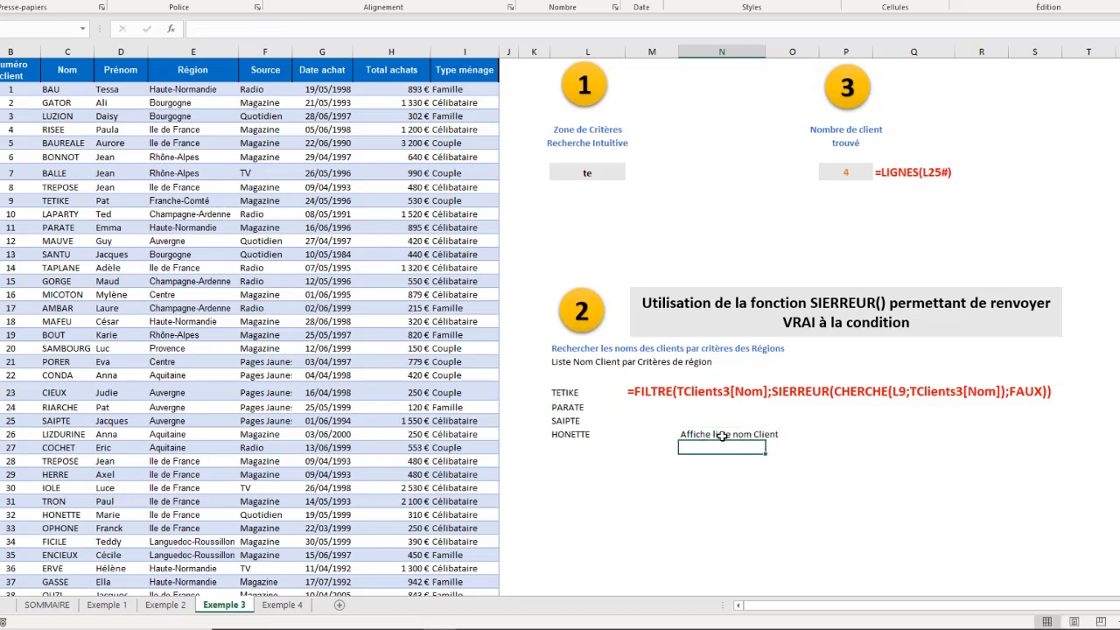
Start a FILTRE formula in cell N29 with the column TClients3[Nom] as the array to filter.
{"action": "type", "text": "=FIL"}
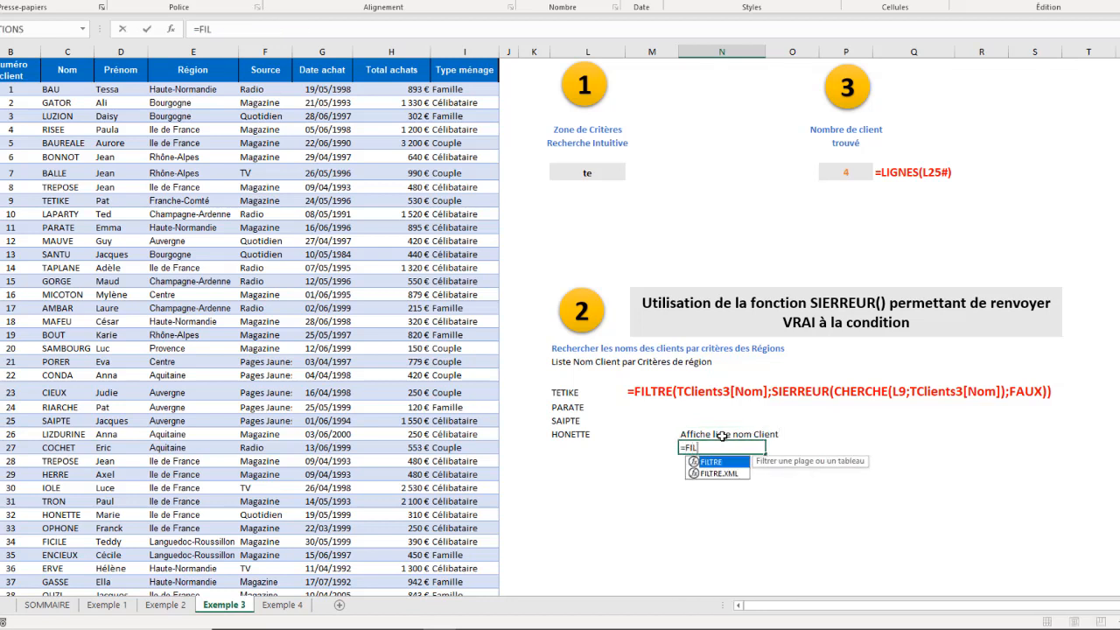
{"action": "type", "text": "TRE("}
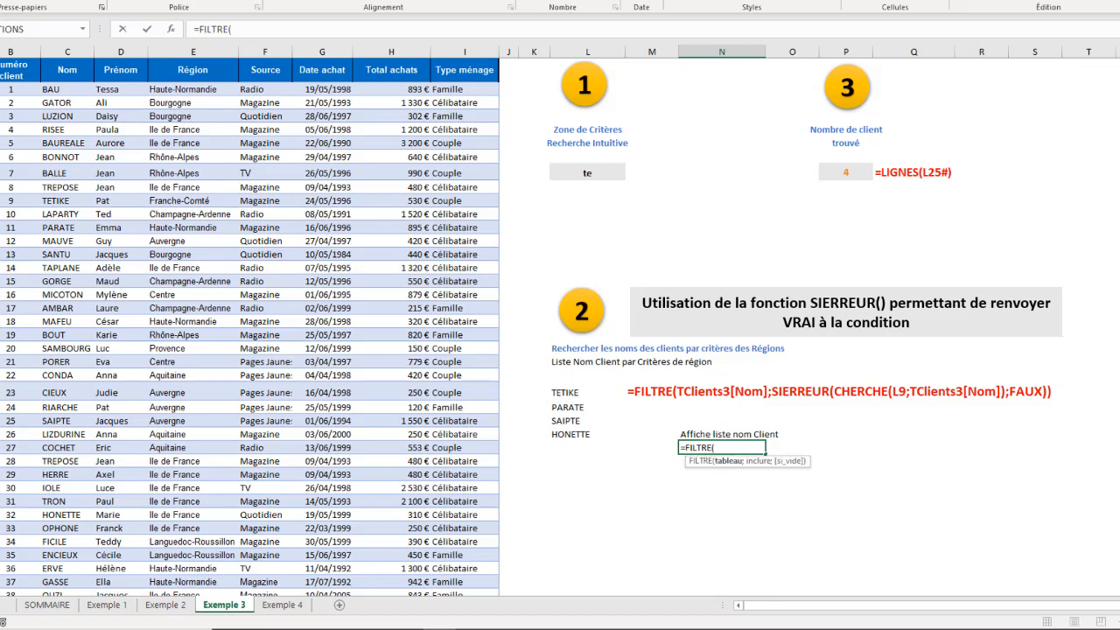
{"action": "left_click", "coordinate": [61, 80]}
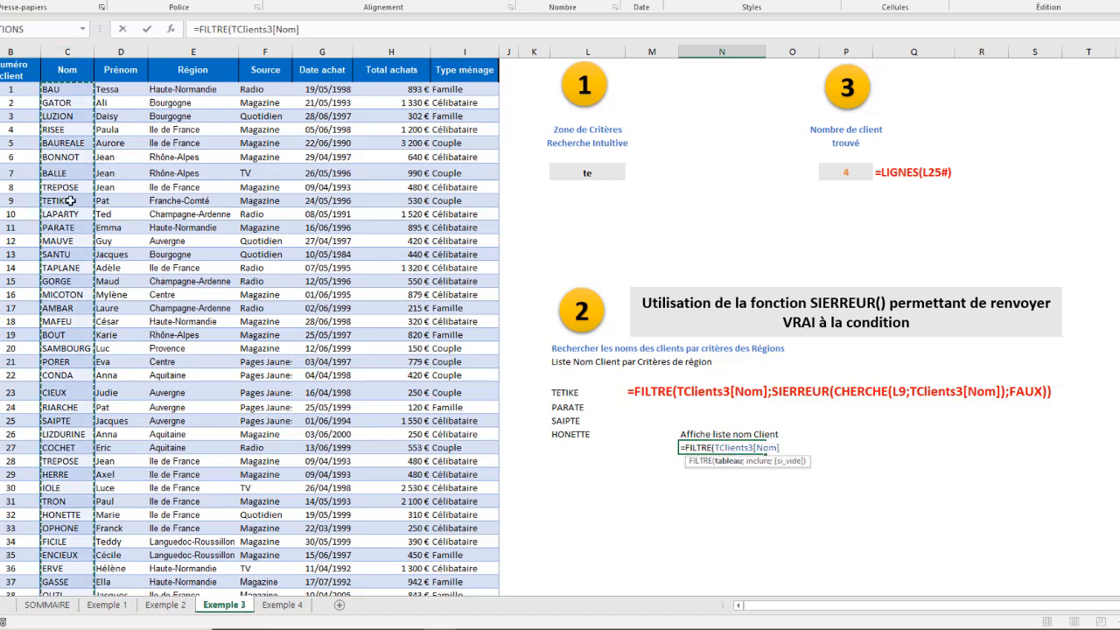
{"action": "type", "text": ";"}
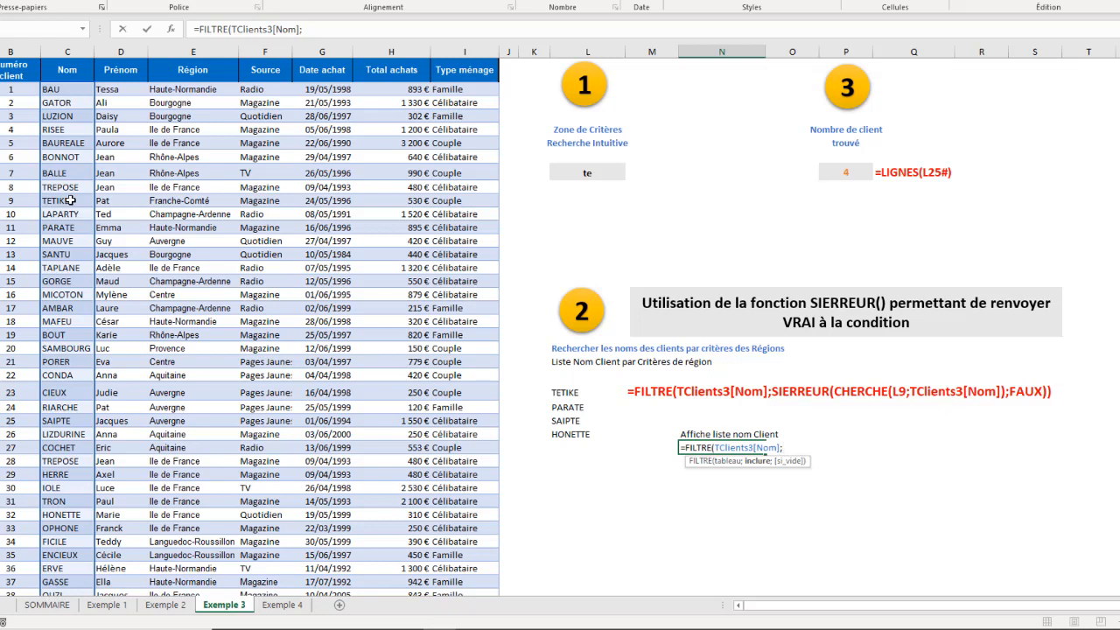
Complete the FILTRE formula in N29 with the include argument CHERCHE($L$9;TClients3[Nom]).
{"action": "type", "text": "CHERCHE"}
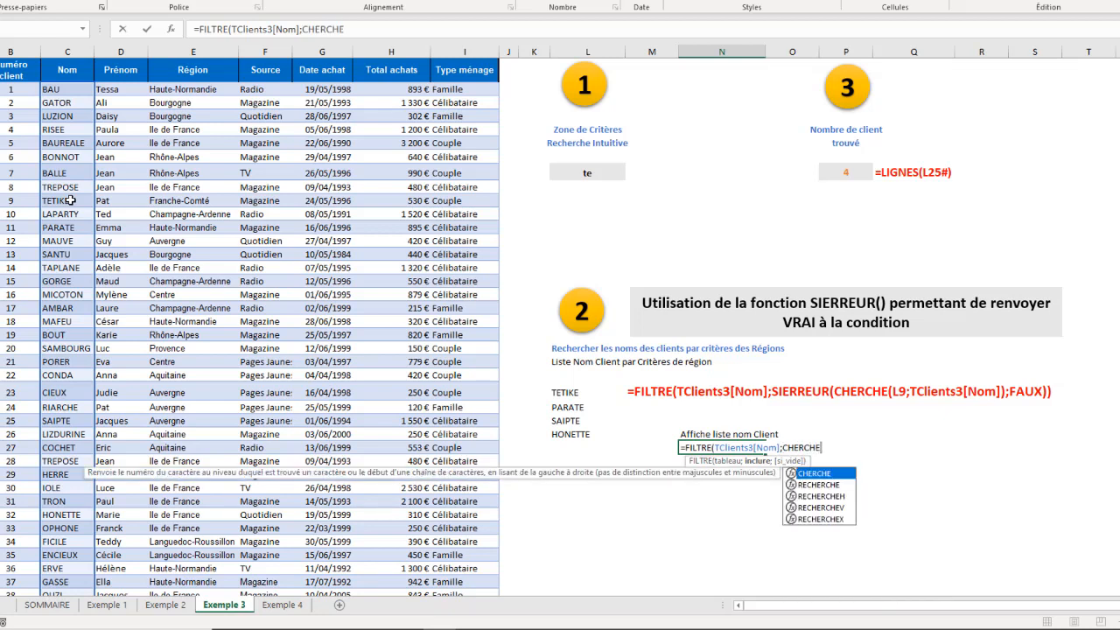
{"action": "type", "text": "("}
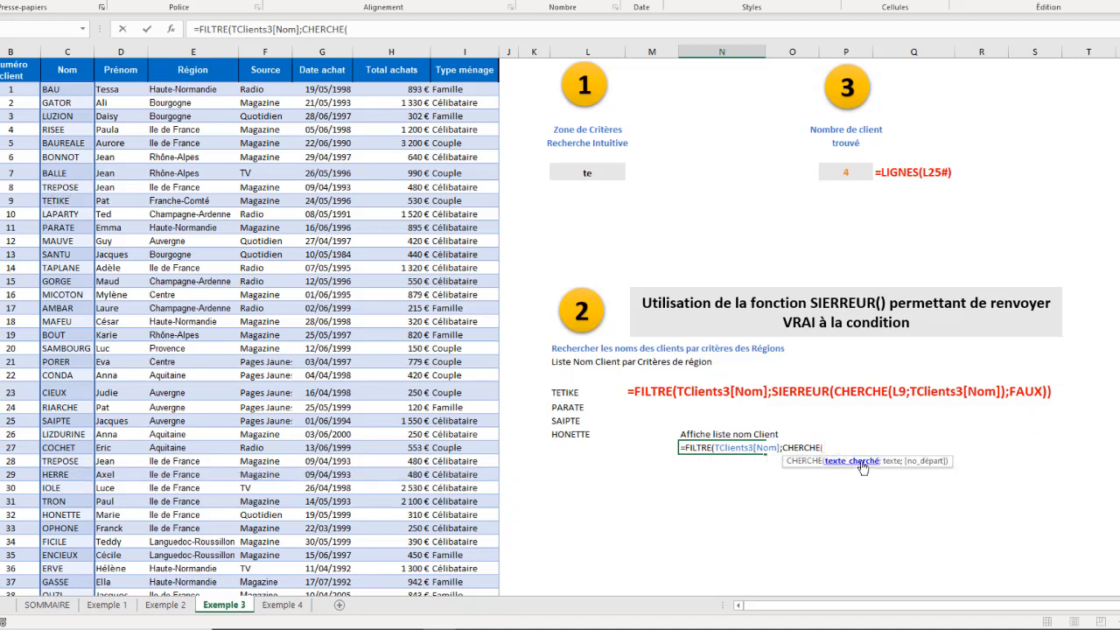
{"action": "left_click", "coordinate": [582, 173]}
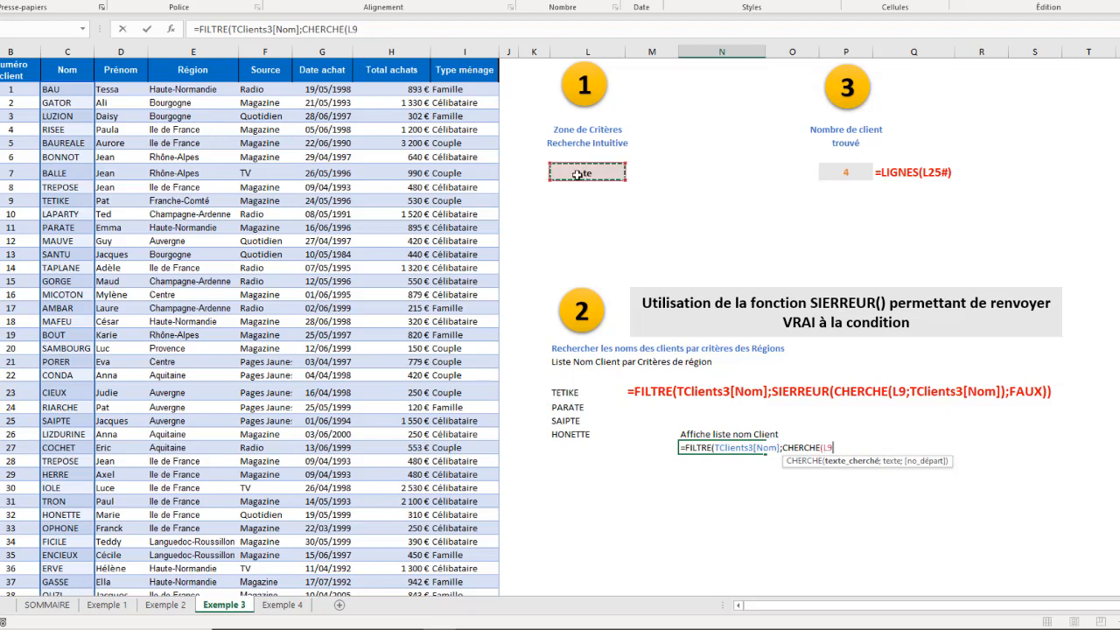
{"action": "key", "text": "F4"}
{"action": "type", "text": ";"}
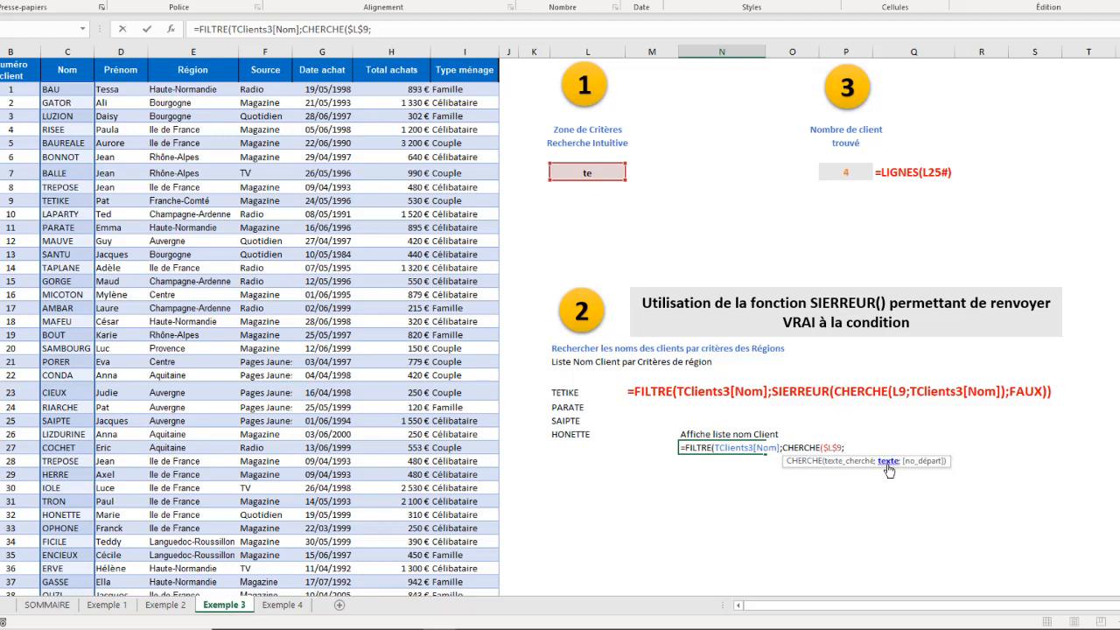
{"action": "left_click", "coordinate": [67, 55]}
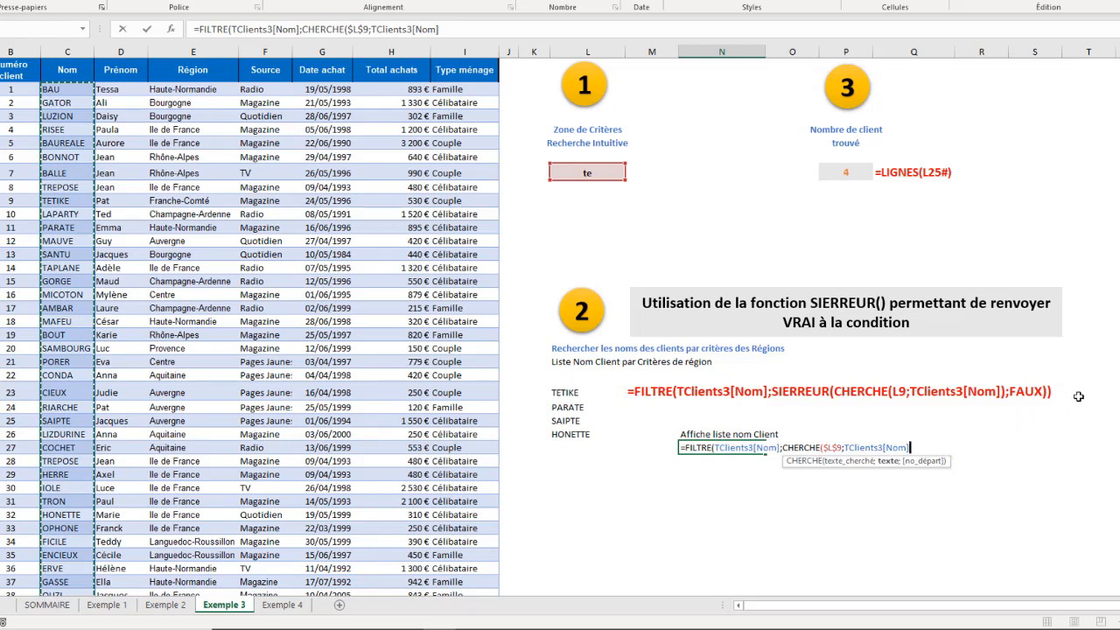
{"action": "type", "text": "))"}
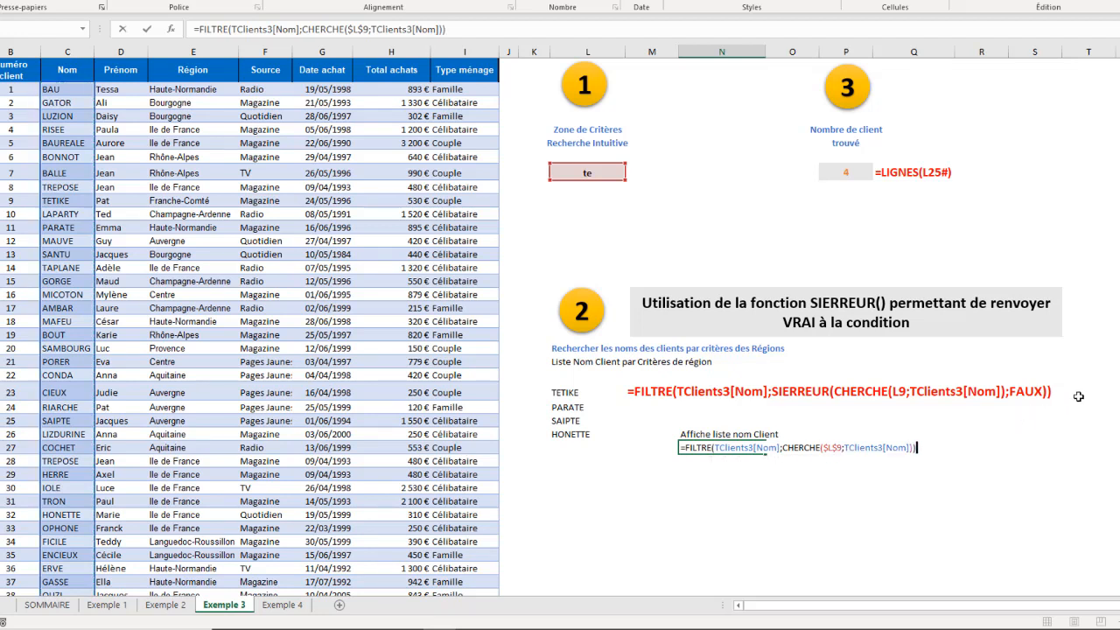
{"action": "key", "text": "Return"}
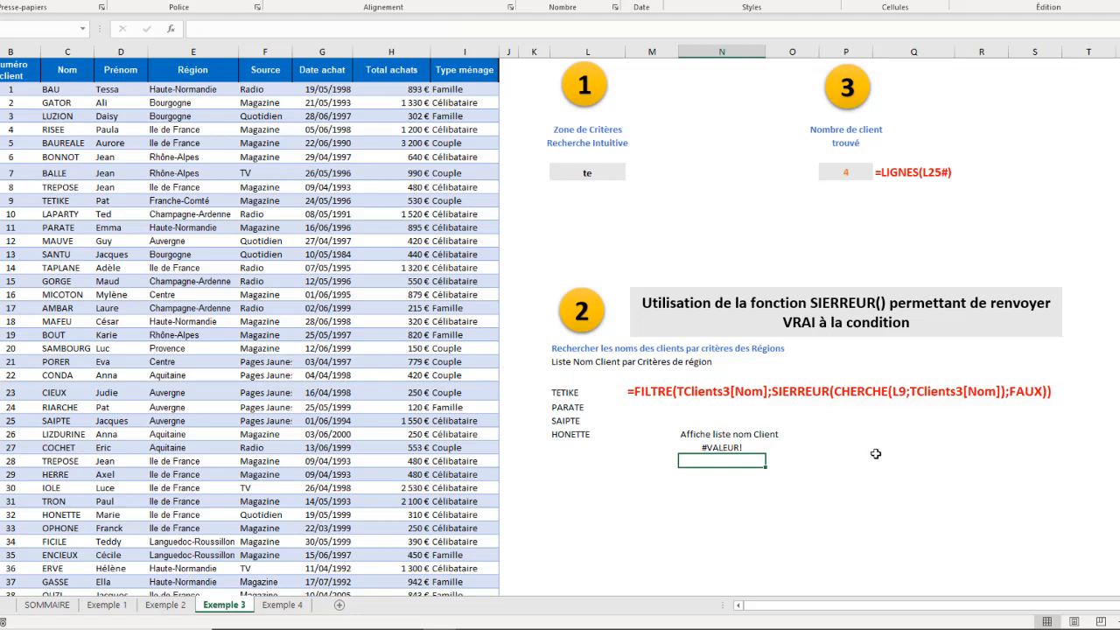
Wrap the CHERCHE part of the N29 formula in SIERREUR with FAUX as the value if error.
{"action": "left_click", "coordinate": [727, 447]}
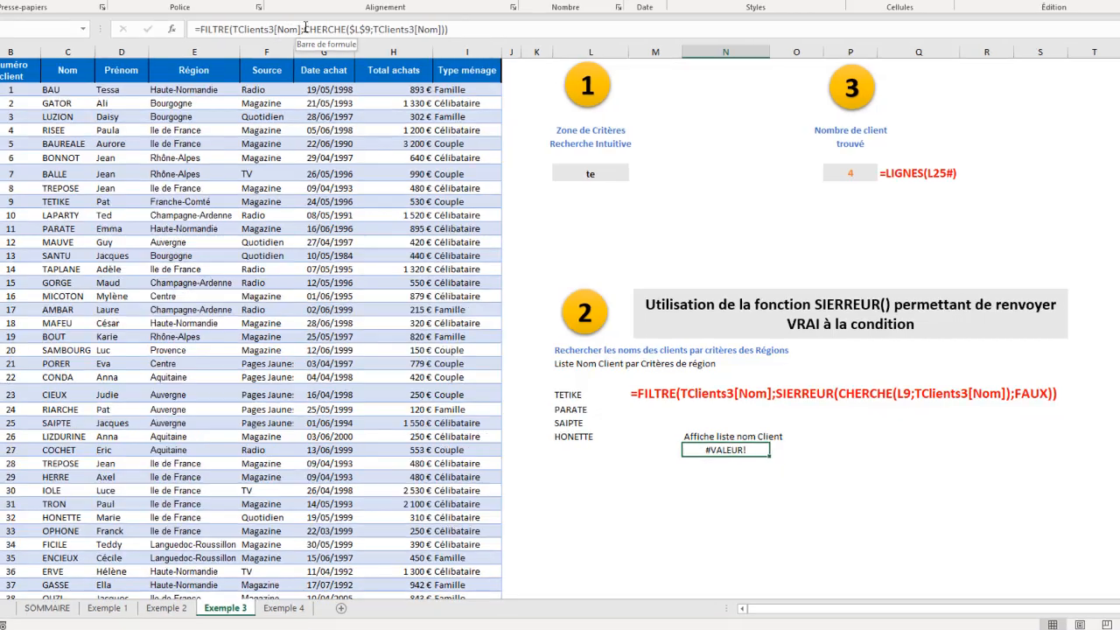
{"action": "left_click", "coordinate": [299, 29]}
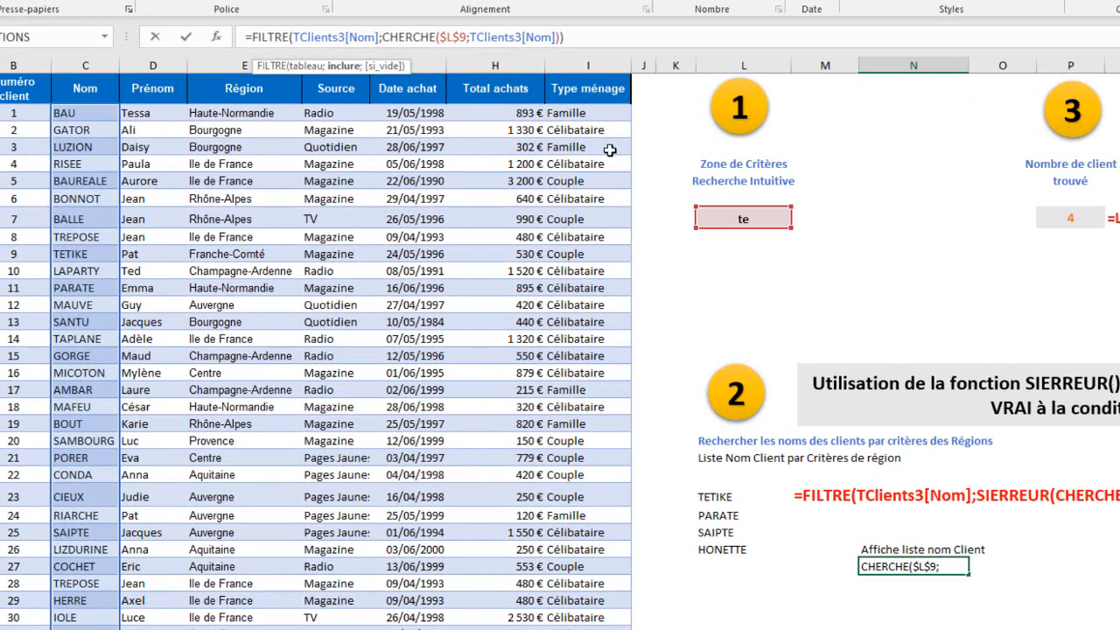
{"action": "type", "text": "SI"}
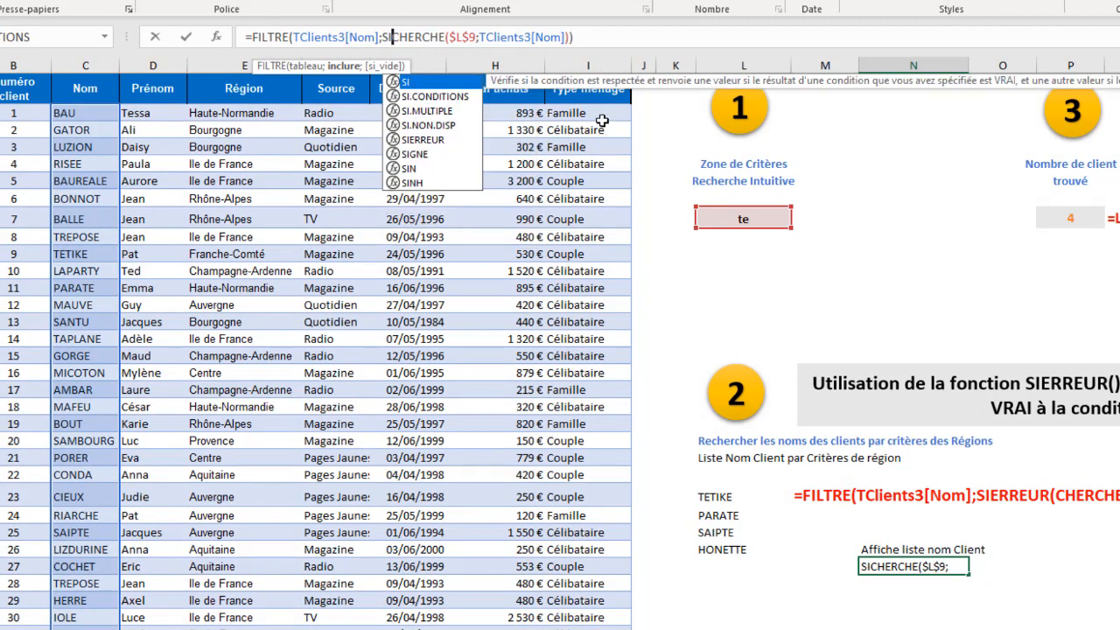
{"action": "double_click", "coordinate": [428, 141]}
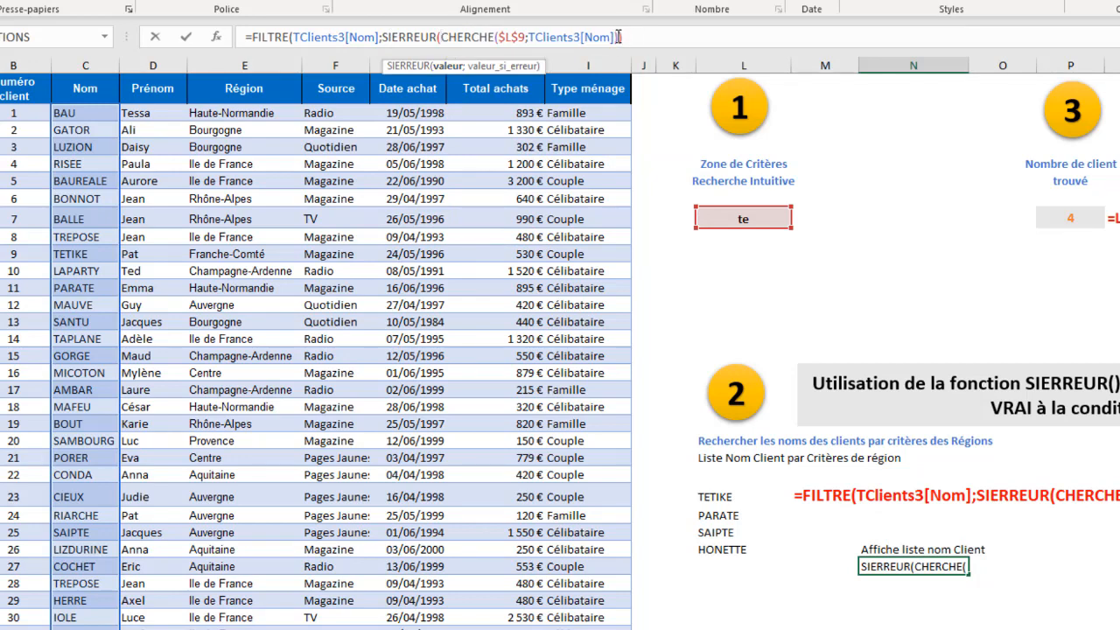
{"action": "type", "text": ");"}
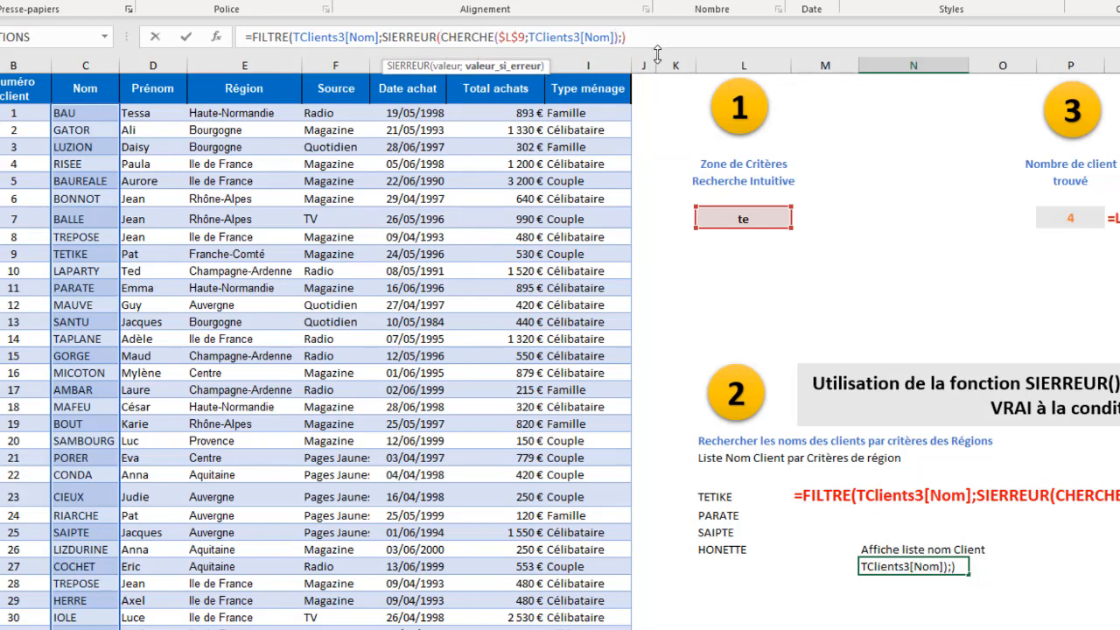
{"action": "type", "text": "faux"}
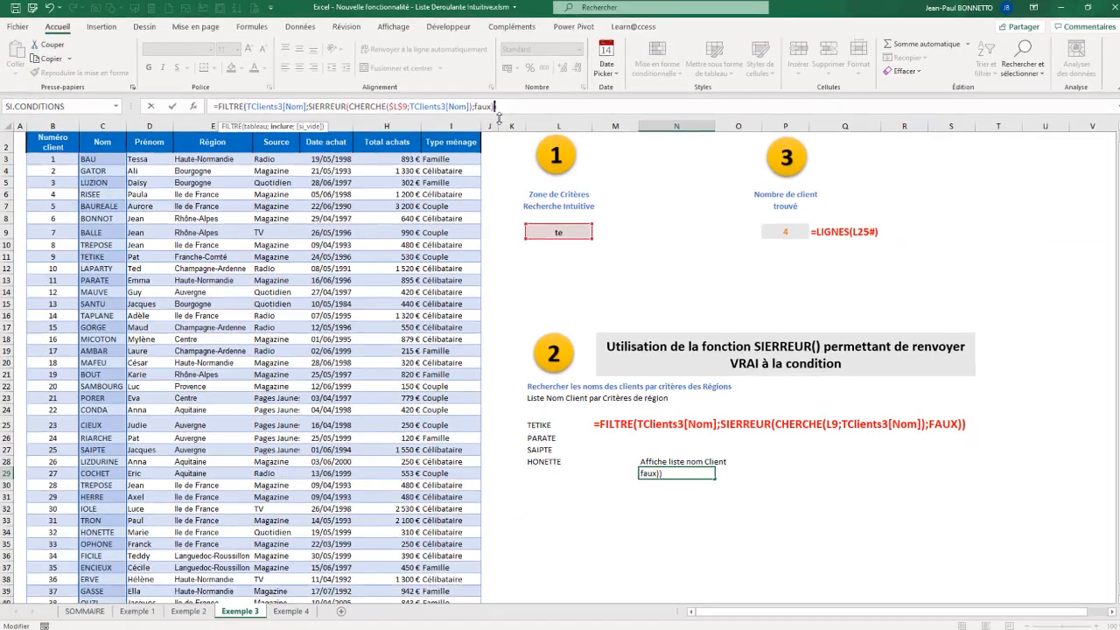
{"action": "type", "text": ")"}
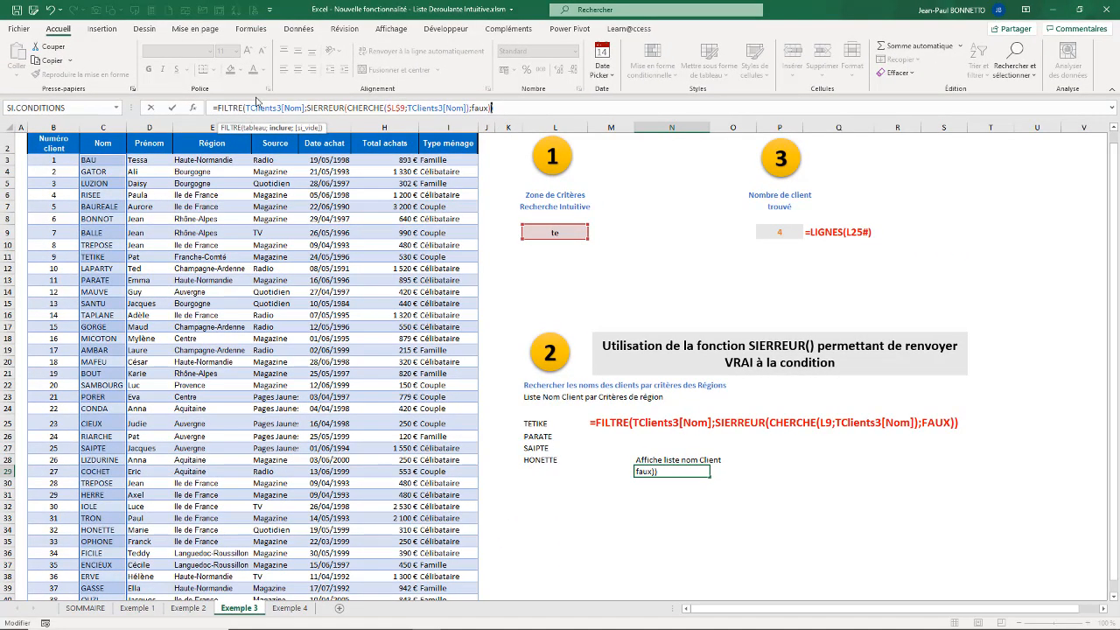
{"action": "left_click", "coordinate": [505, 107]}
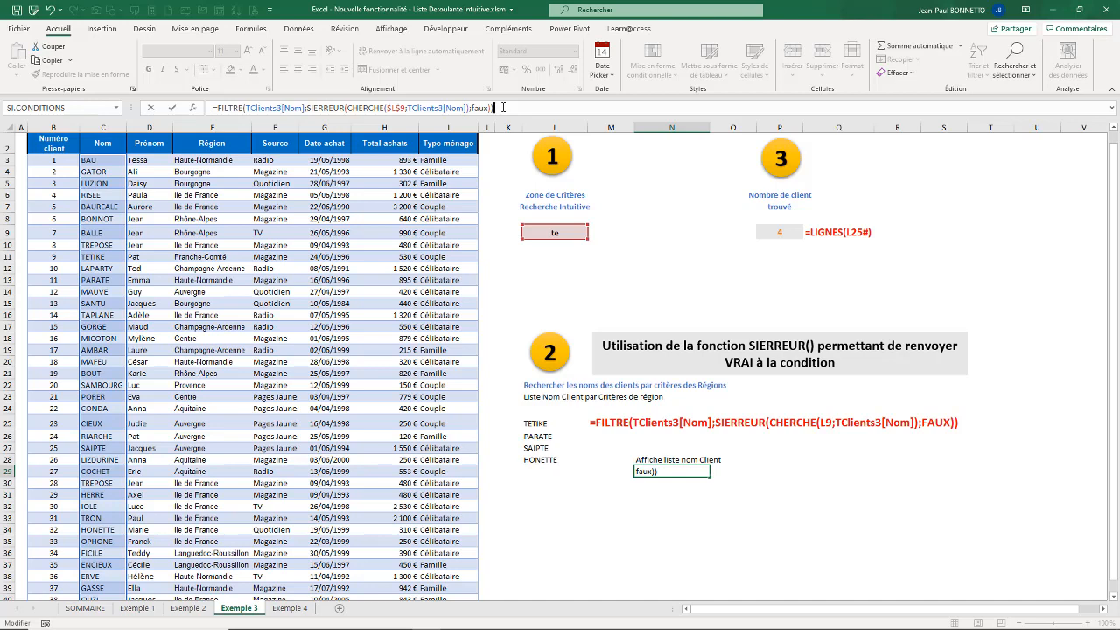
{"action": "key", "text": "Return"}
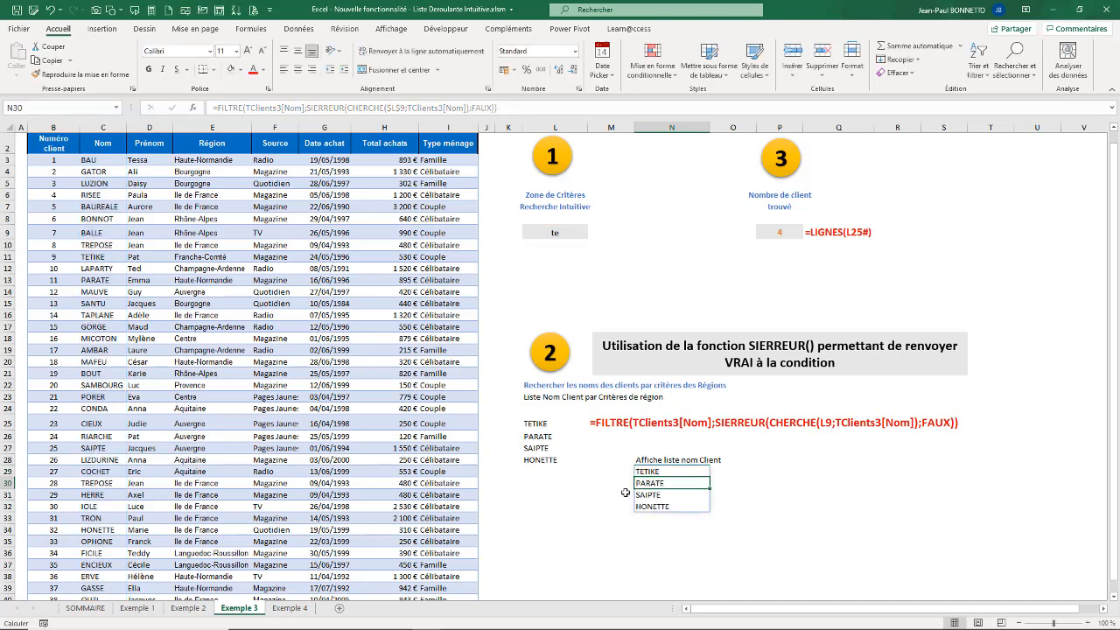
Test the name list with the search criterion "tr" in cell L9.
{"action": "left_click", "coordinate": [646, 470]}
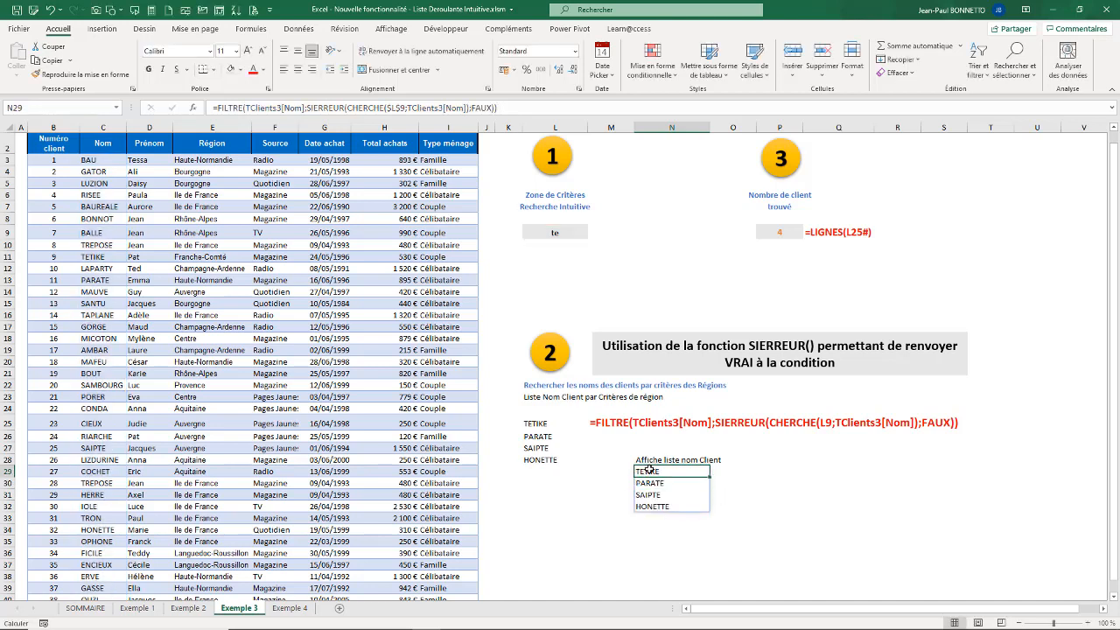
{"action": "left_click", "coordinate": [564, 238]}
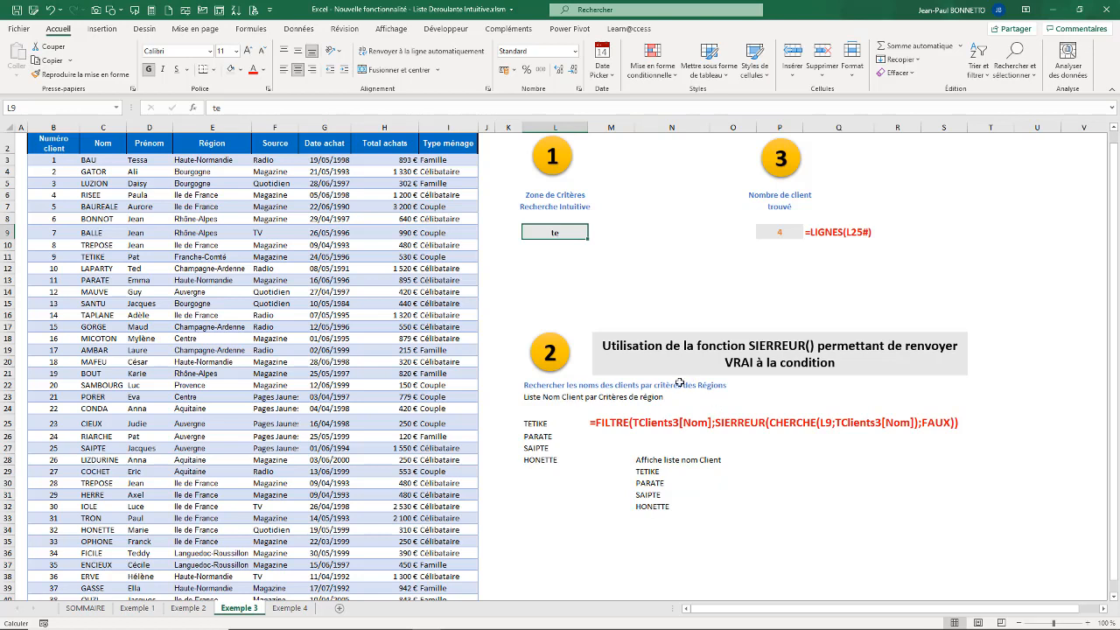
{"action": "type", "text": "tr"}
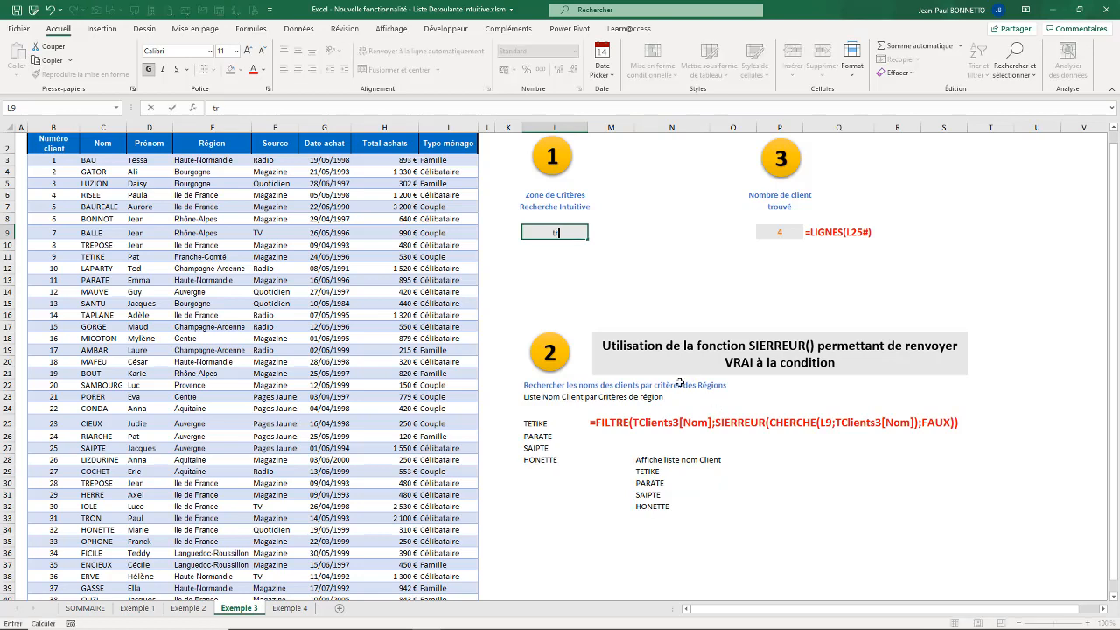
{"action": "key", "text": "Return"}
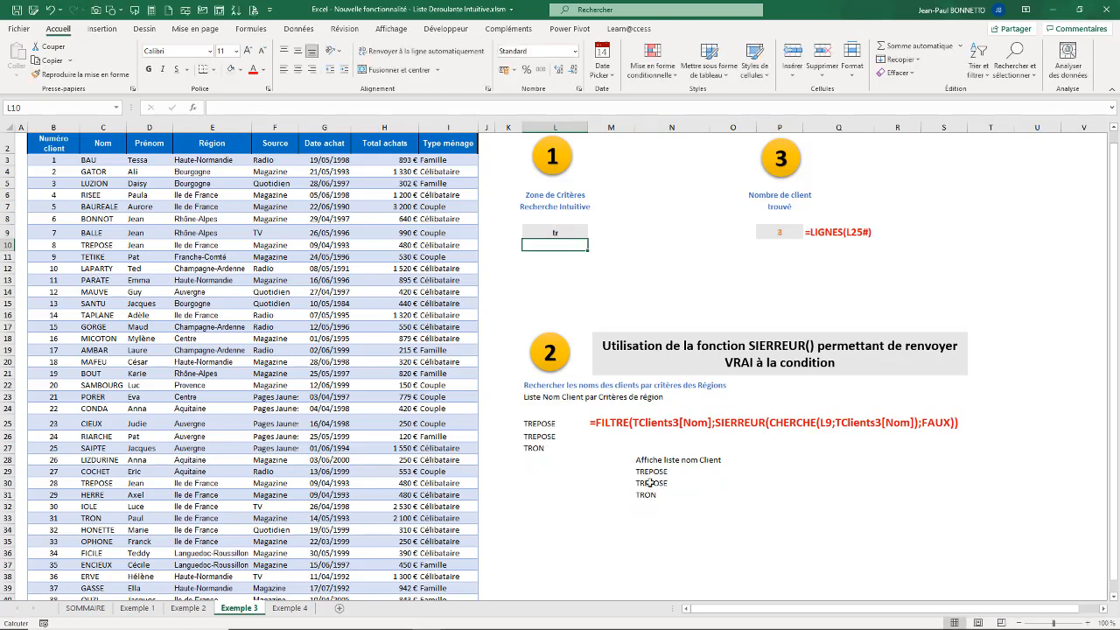
Set the search criterion in cell L9 to "on".
{"action": "left_click", "coordinate": [560, 230]}
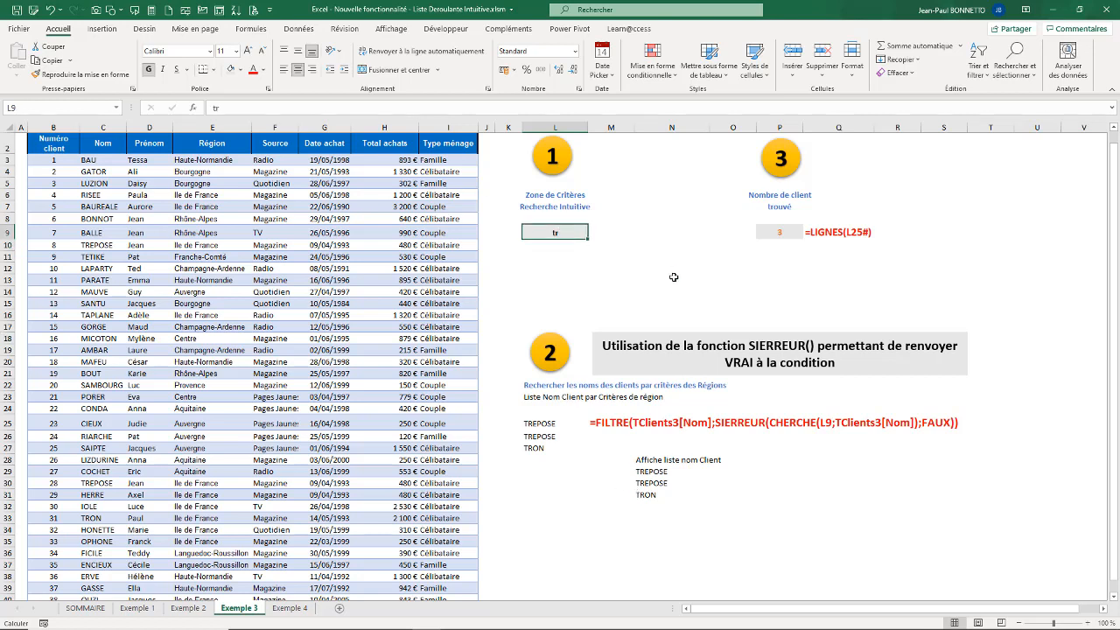
{"action": "type", "text": "t"}
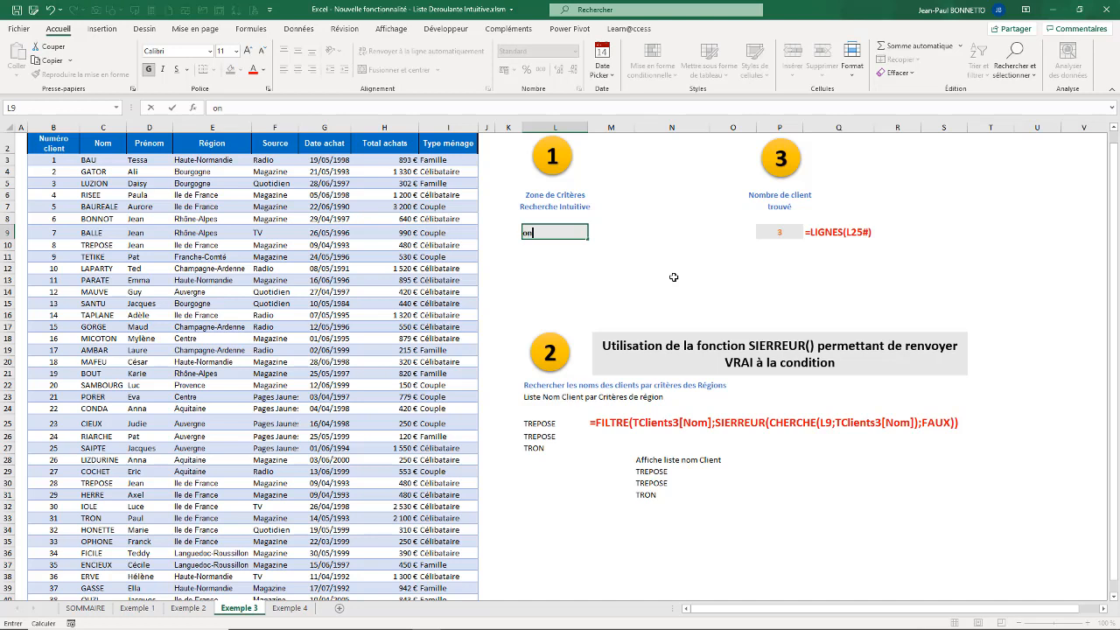
{"action": "type", "text": "on"}
{"action": "key", "text": "Return"}
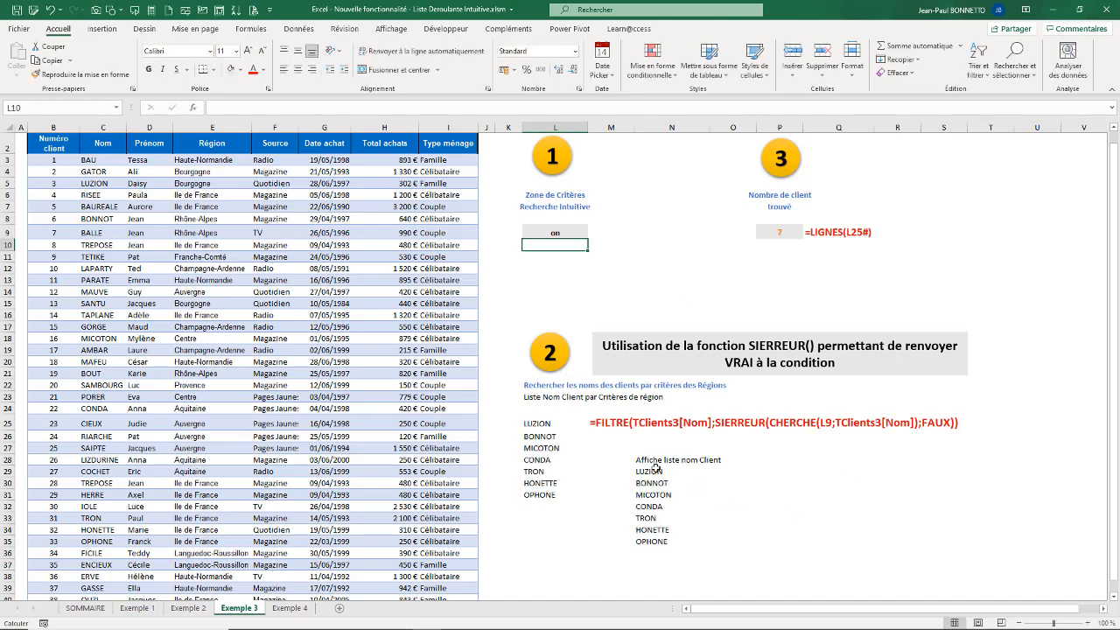
Select the filtered client names under "Affiche liste nom Client" to check how many are listed.
{"action": "left_click_drag", "start_coordinate": [655, 469], "coordinate": [669, 553]}
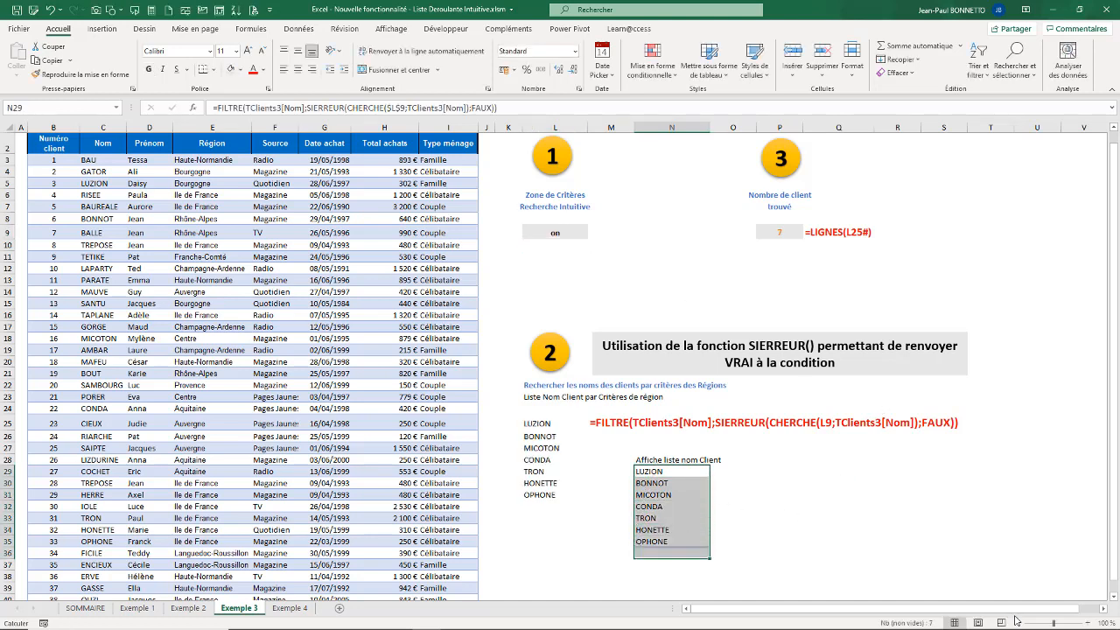
{"action": "left_click", "coordinate": [659, 473]}
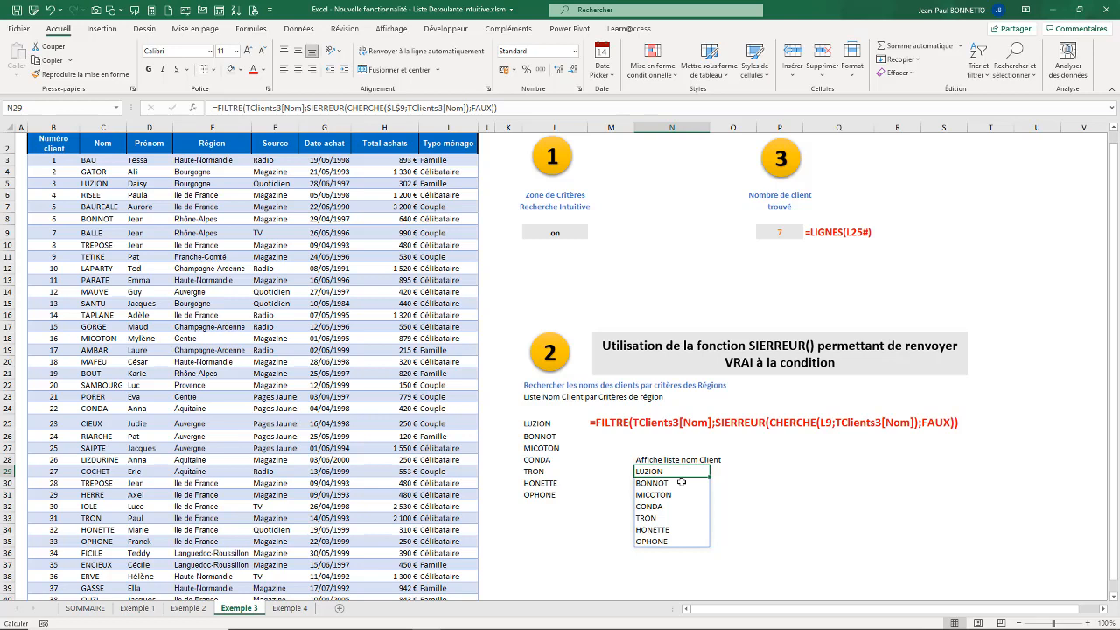
{"action": "left_click", "coordinate": [686, 285]}
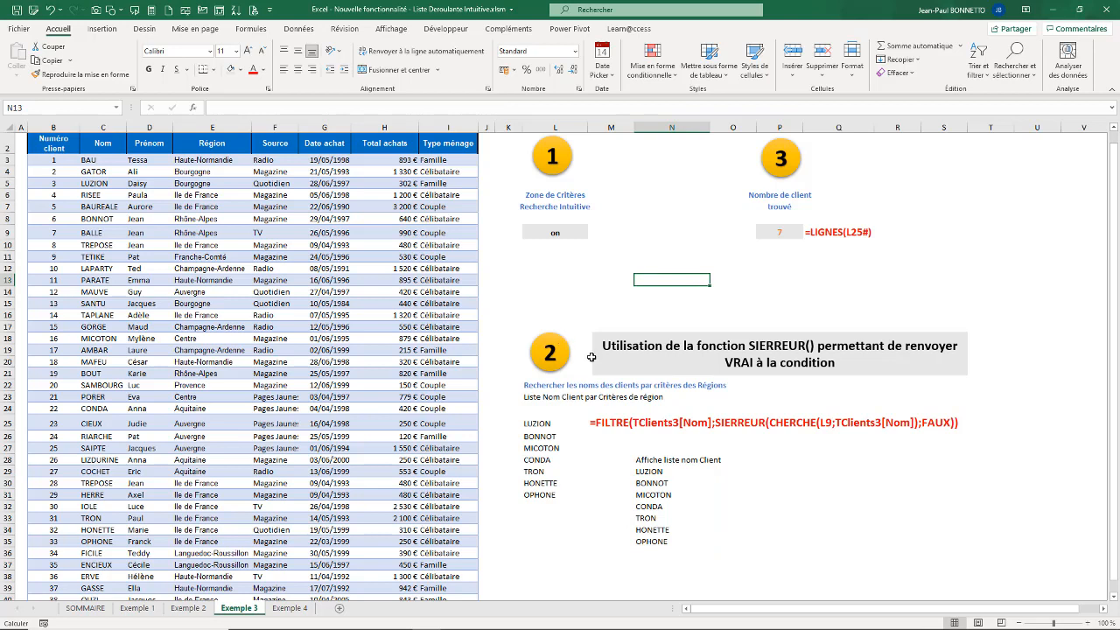
{"action": "left_click", "coordinate": [790, 256]}
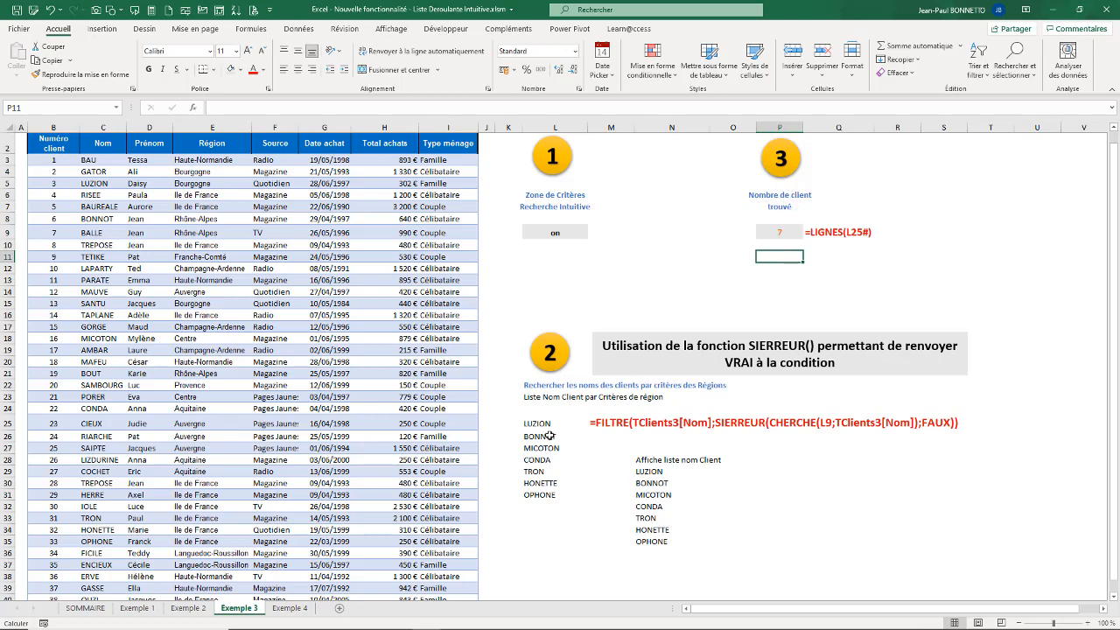
Count all clients of the table in cell Q11 with =LIGNES(TClients3[Nom]).
{"action": "left_click", "coordinate": [827, 262]}
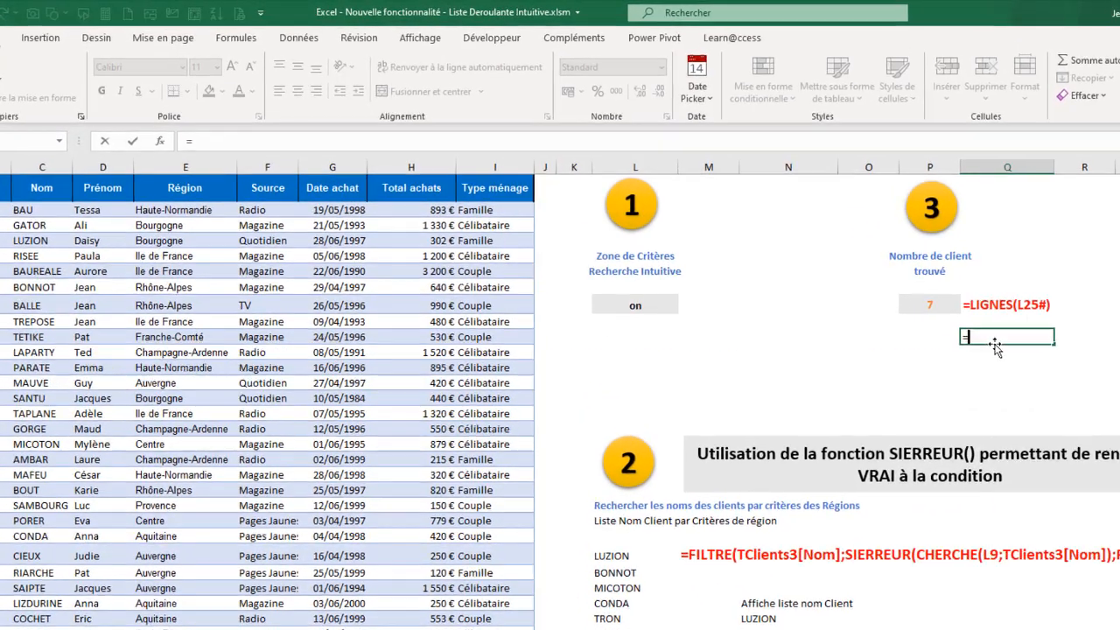
{"action": "type", "text": "=li"}
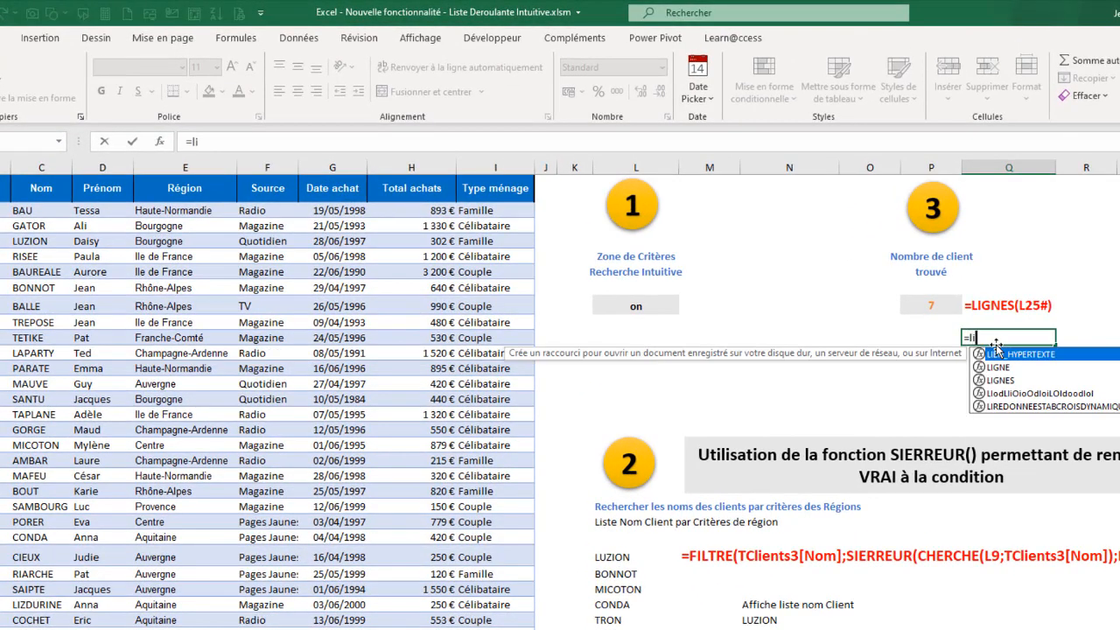
{"action": "type", "text": "g"}
{"action": "left_click", "coordinate": [1001, 367]}
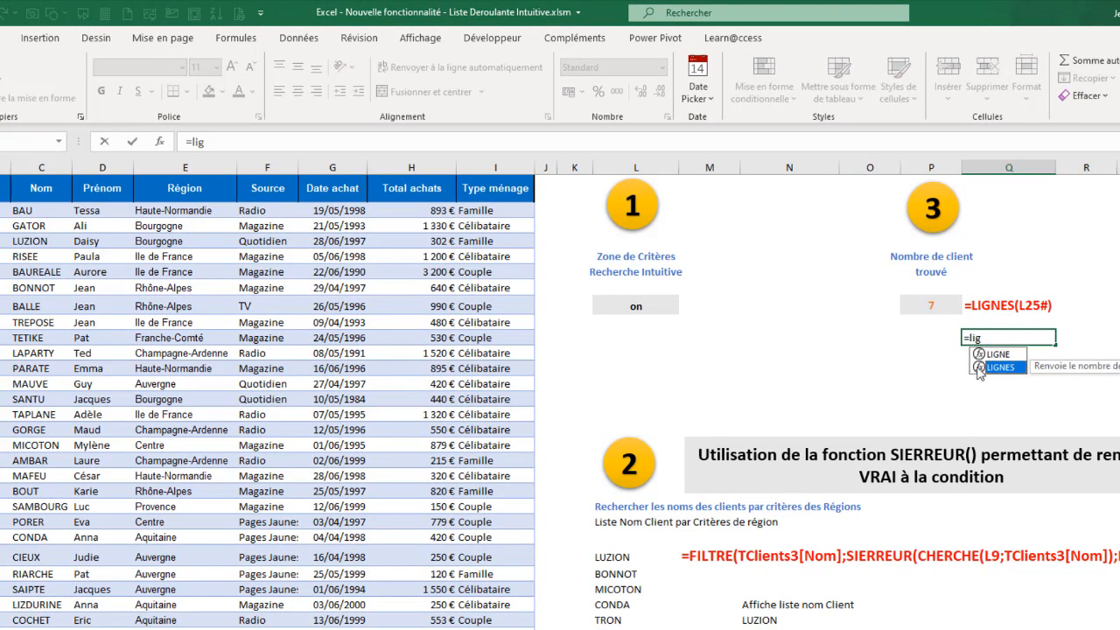
{"action": "double_click", "coordinate": [979, 367]}
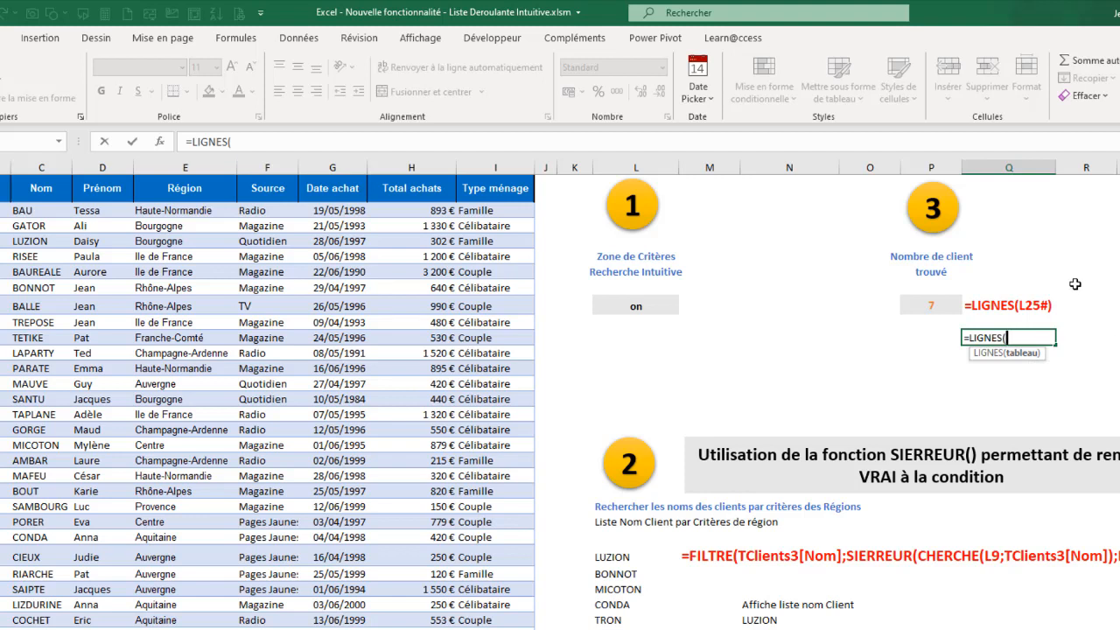
{"action": "left_click", "coordinate": [35, 172]}
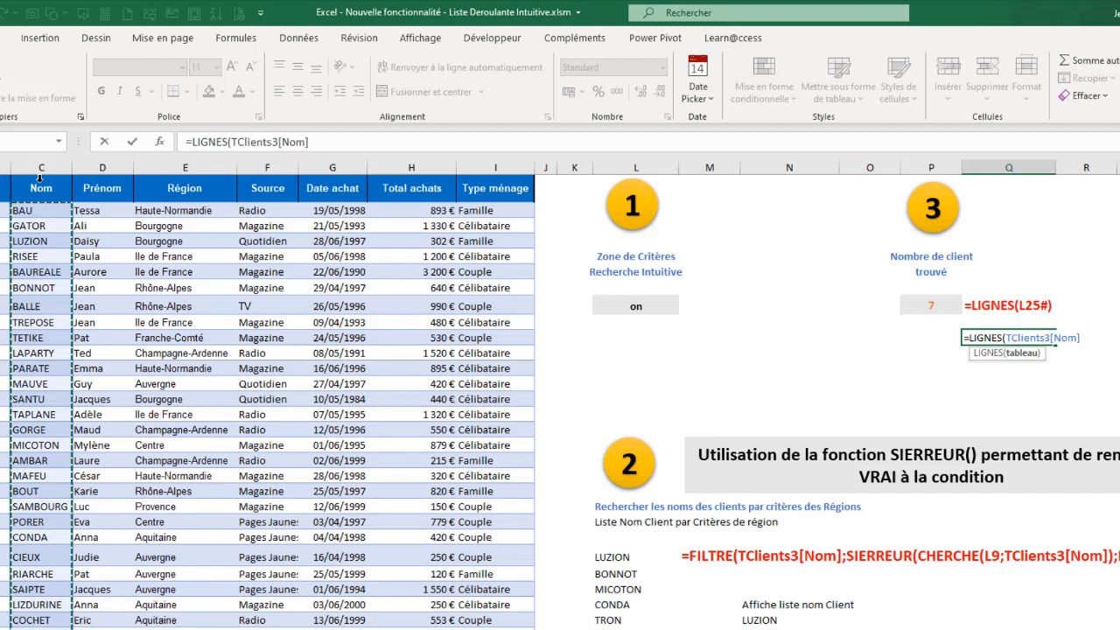
{"action": "key", "text": "Return"}
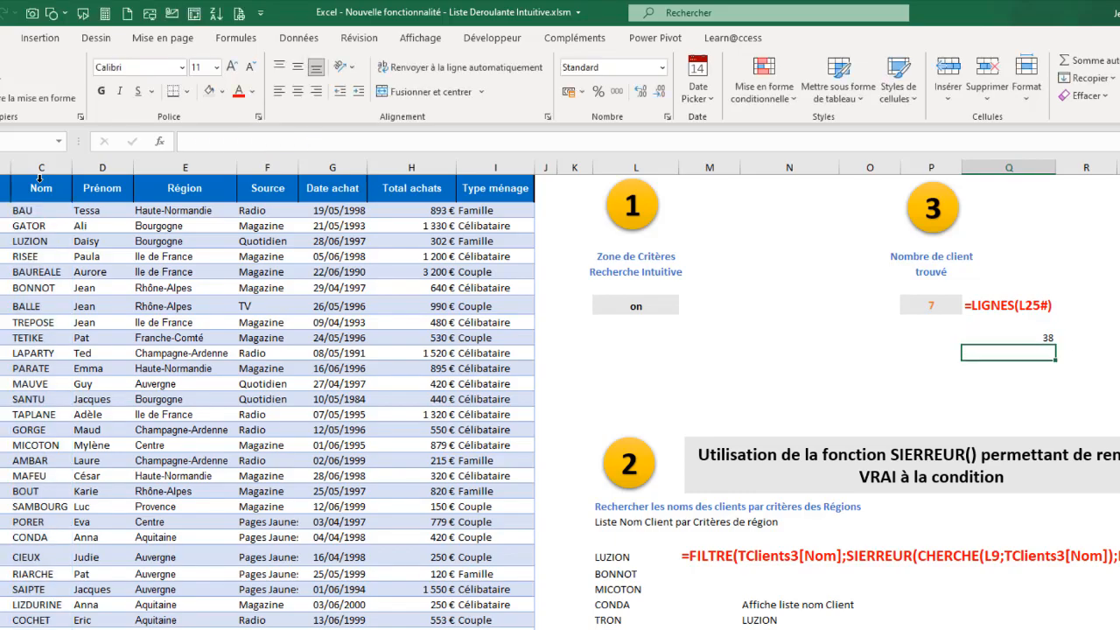
Move the total client count from Q11 to P11, centre it, and compare it with the table's last client number.
{"action": "left_click", "coordinate": [1027, 339]}
{"action": "left_click_drag", "start_coordinate": [1027, 350], "coordinate": [966, 348]}
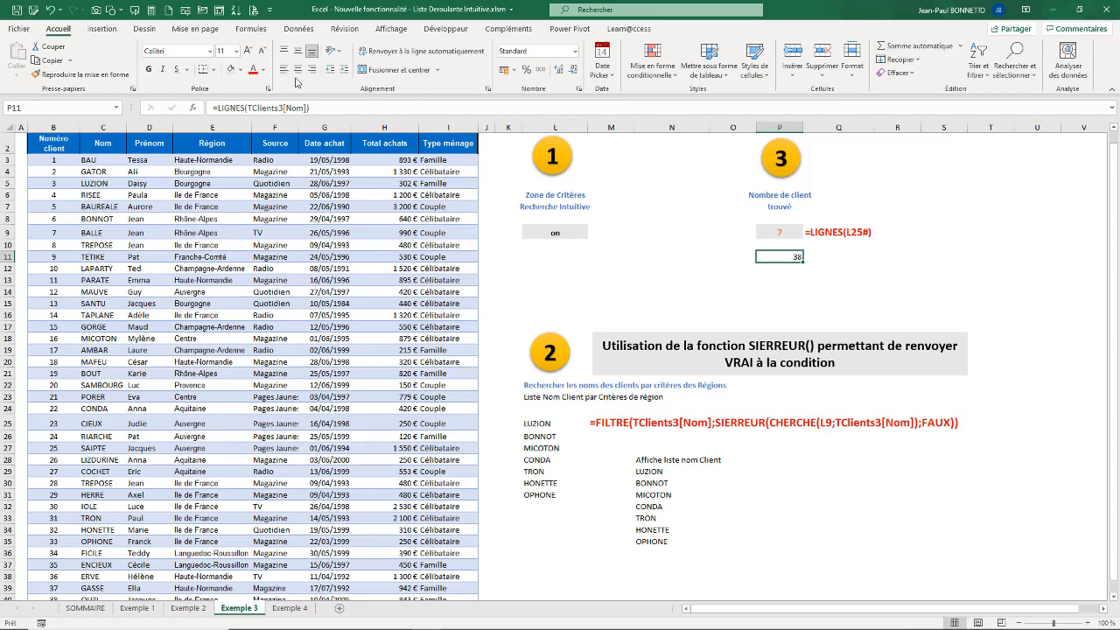
{"action": "left_click", "coordinate": [300, 77]}
{"action": "scroll", "coordinate": [99, 483], "scroll_direction": "down", "scroll_amount": 6}
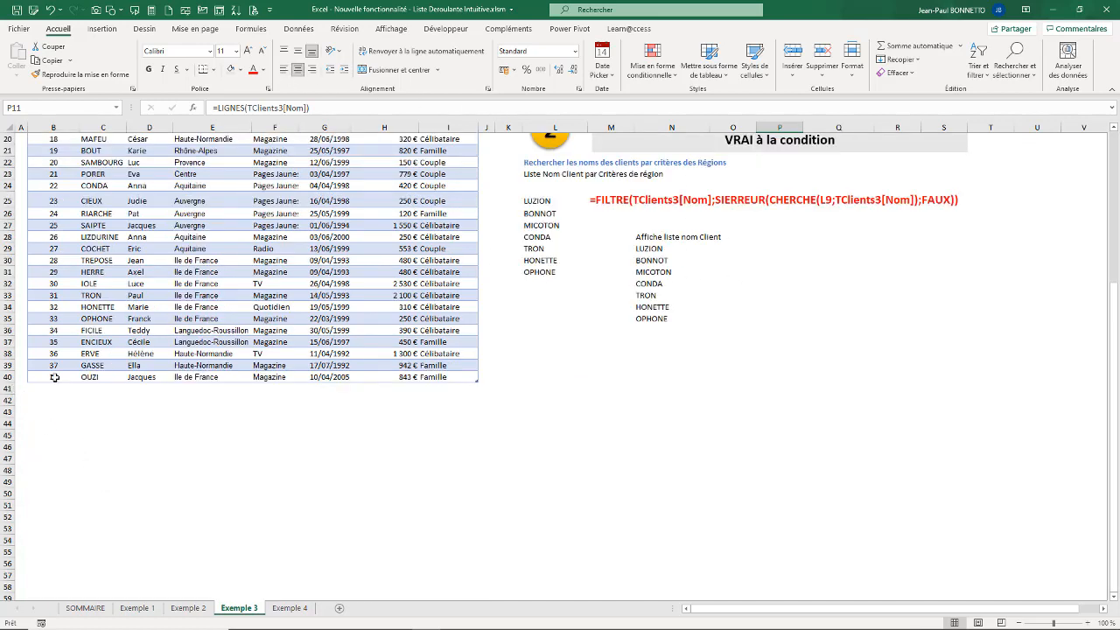
{"action": "scroll", "coordinate": [258, 417], "scroll_direction": "up", "scroll_amount": 7}
Count the filtered client names in cell Q11 with =LIGNES(N29#) and centre the result.
{"action": "left_click", "coordinate": [846, 269]}
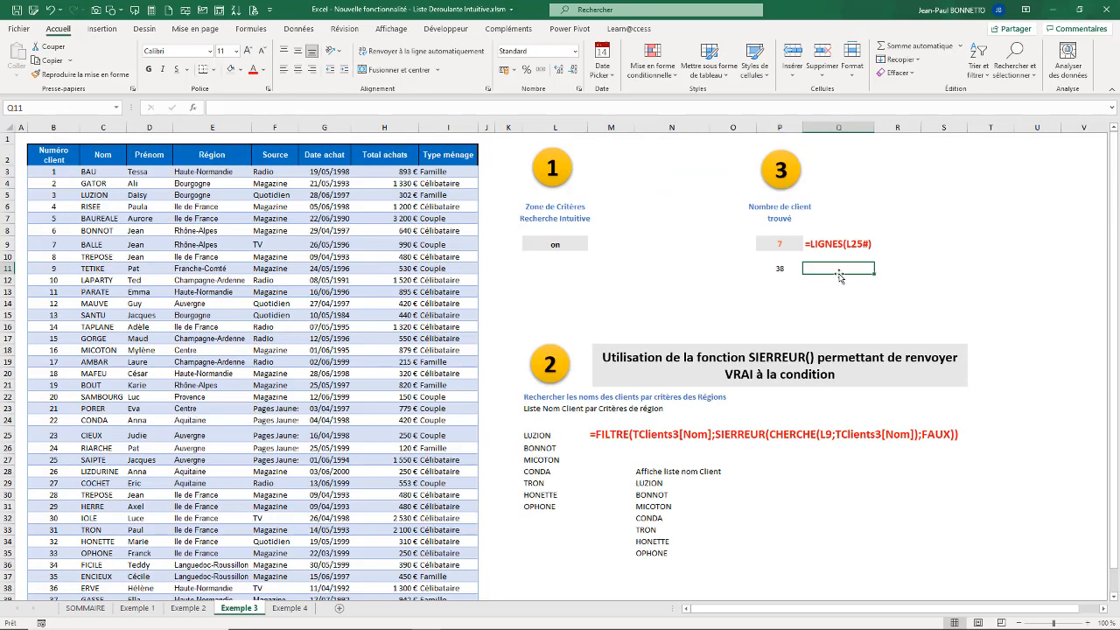
{"action": "type", "text": "=lignes("}
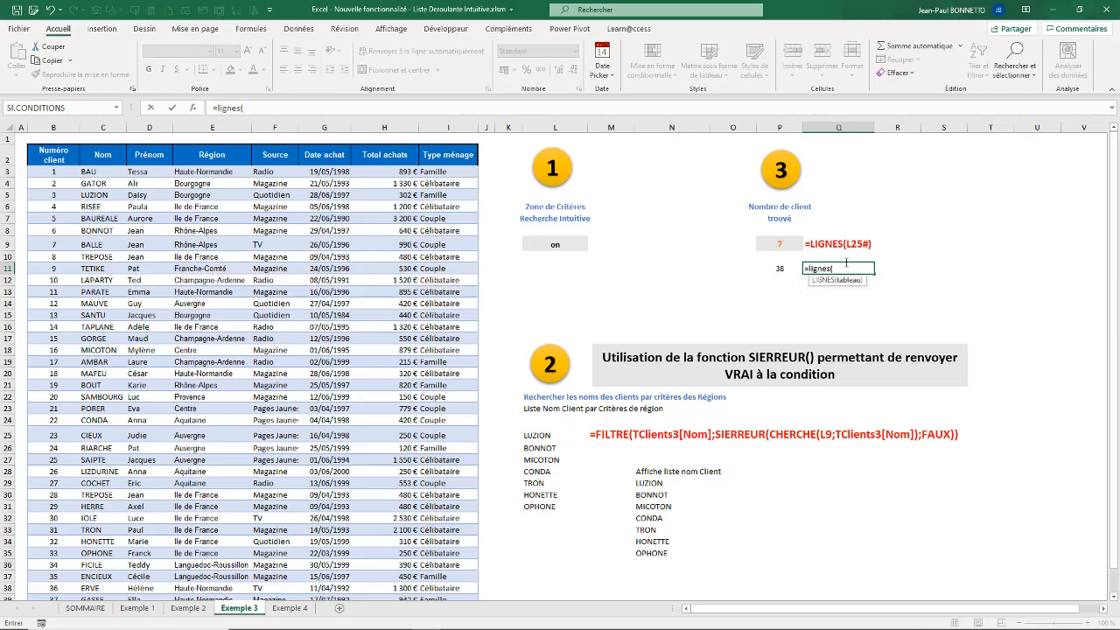
{"action": "left_click", "coordinate": [654, 481]}
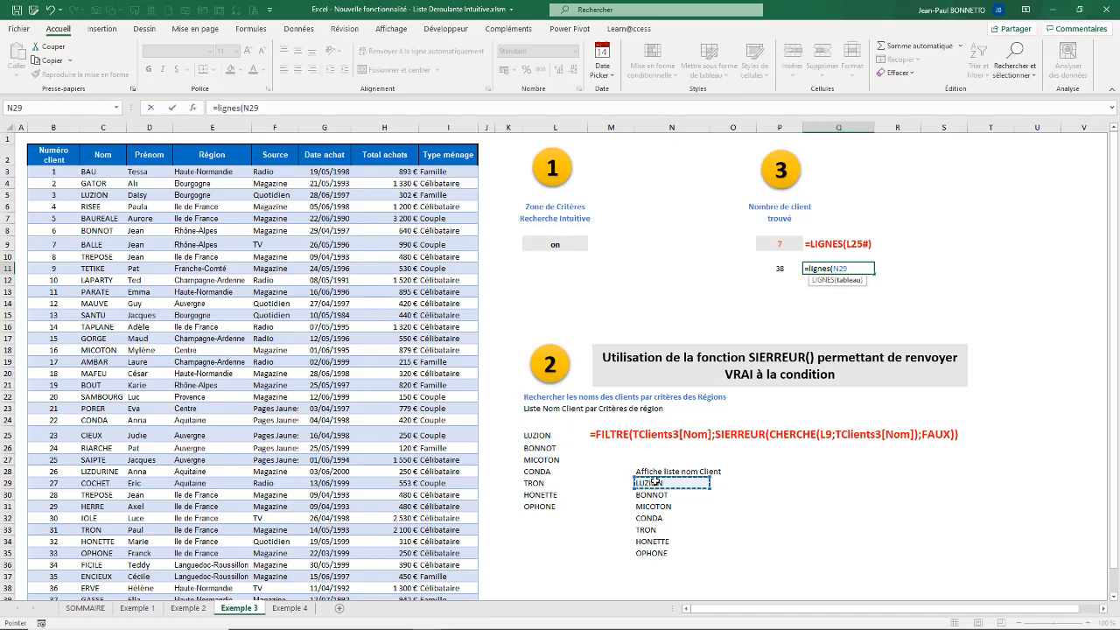
{"action": "type", "text": "#"}
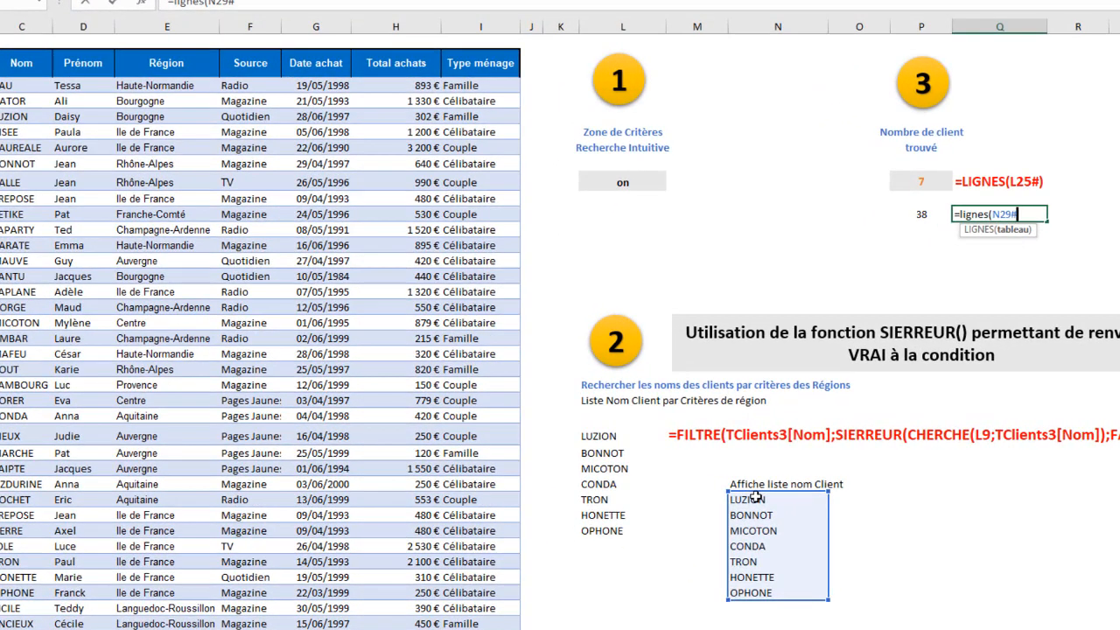
{"action": "type", "text": ")"}
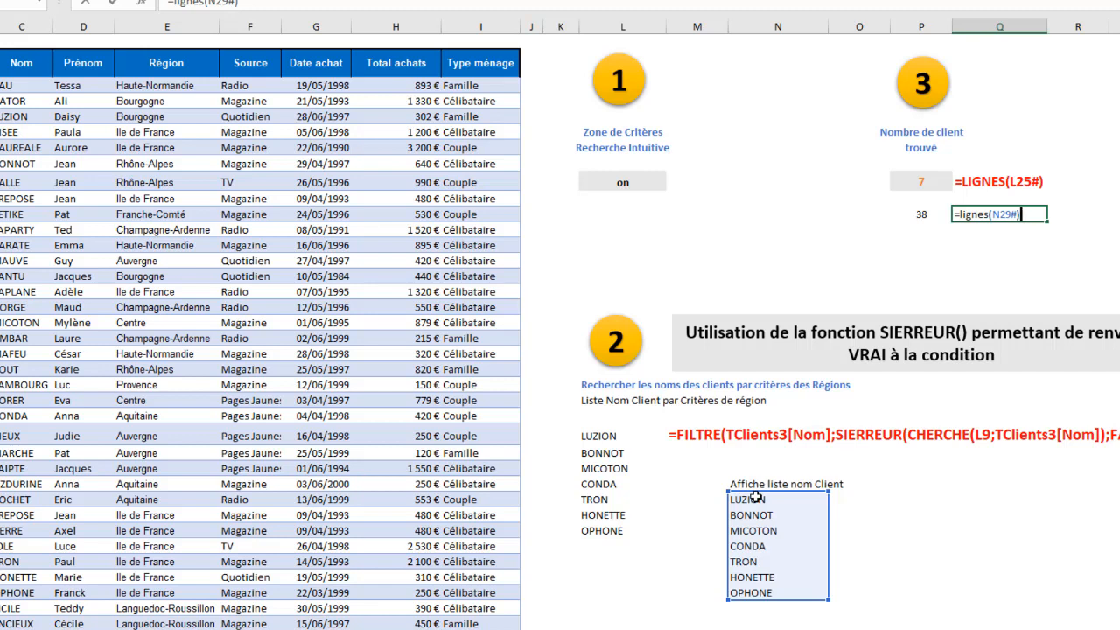
{"action": "key", "text": "Return"}
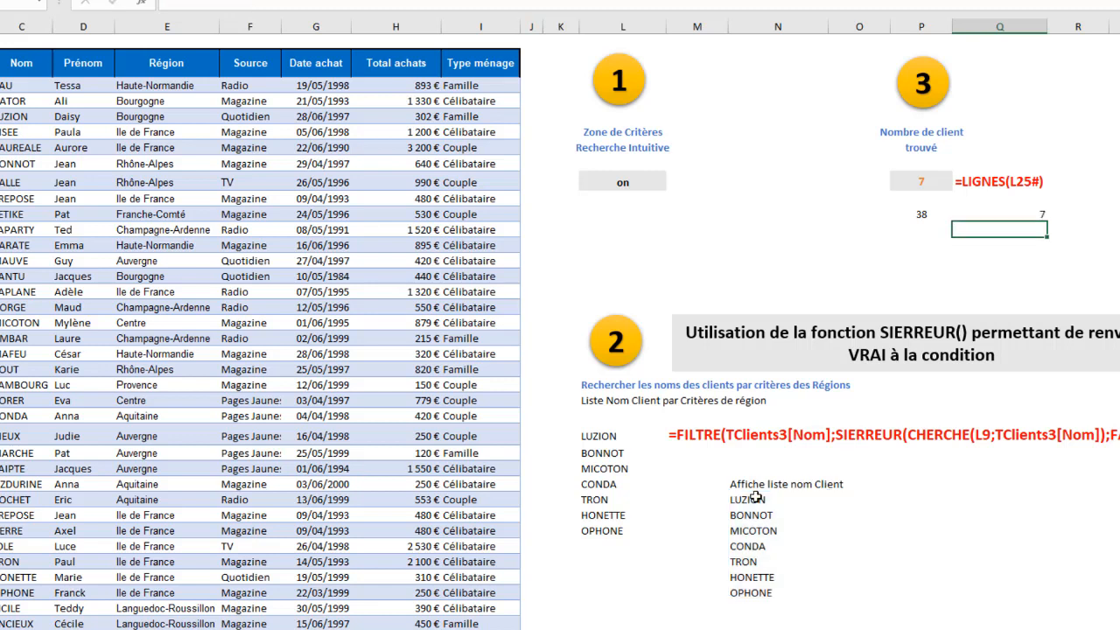
{"action": "left_click", "coordinate": [1031, 214]}
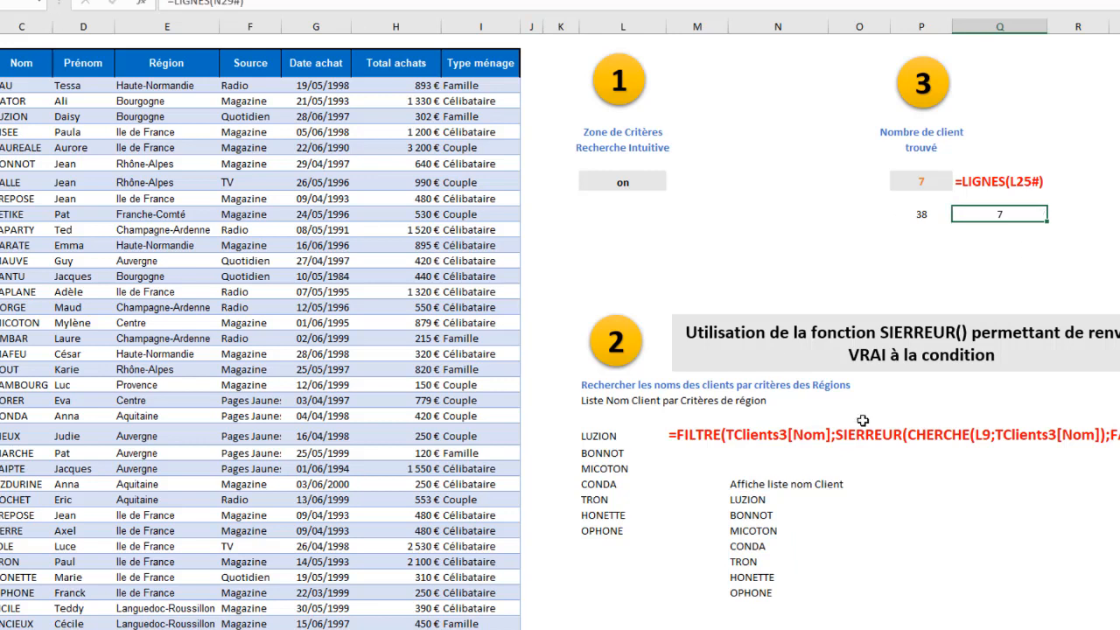
Calculate the share of clients found in P13 with =Q11/P11 and format it as a percentage.
{"action": "left_click", "coordinate": [923, 244]}
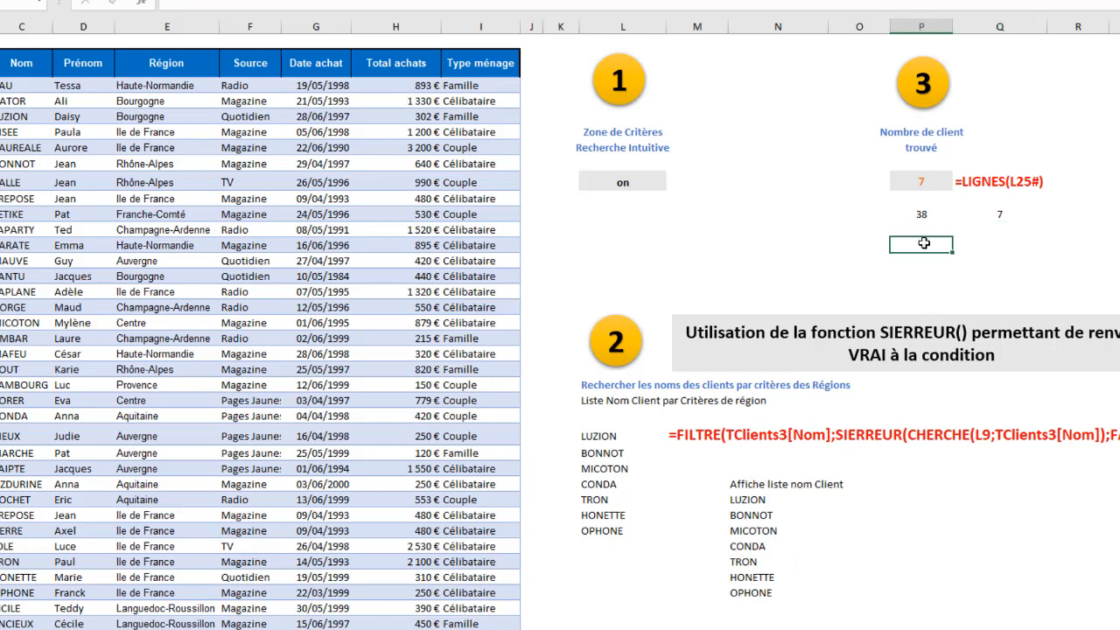
{"action": "type", "text": "="}
{"action": "left_click", "coordinate": [971, 215]}
{"action": "type", "text": "/"}
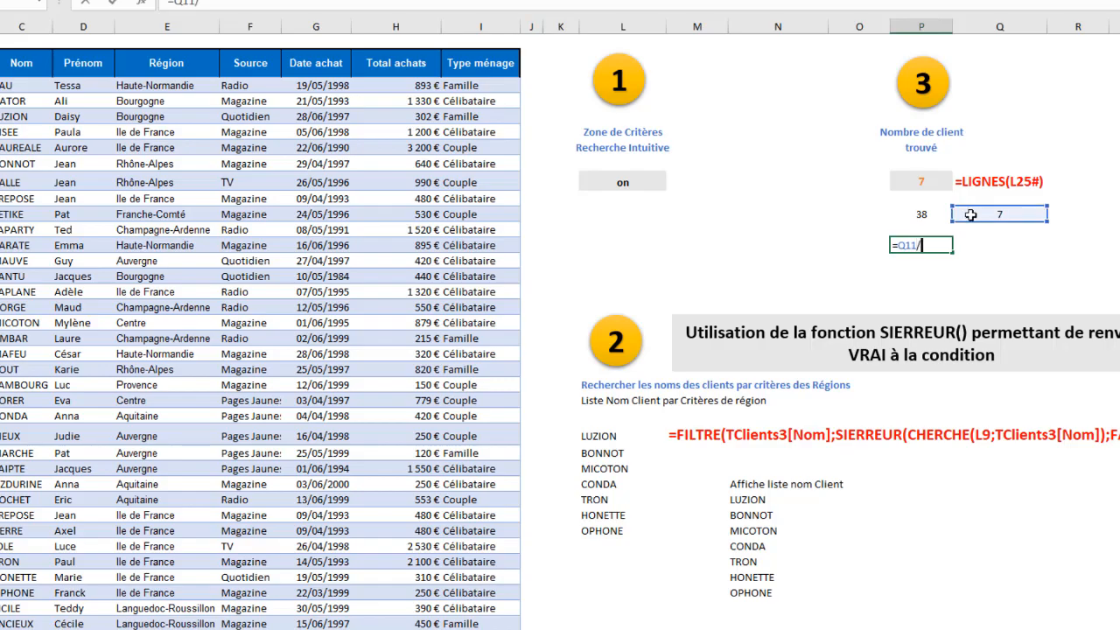
{"action": "left_click", "coordinate": [922, 214]}
{"action": "key", "text": "Return"}
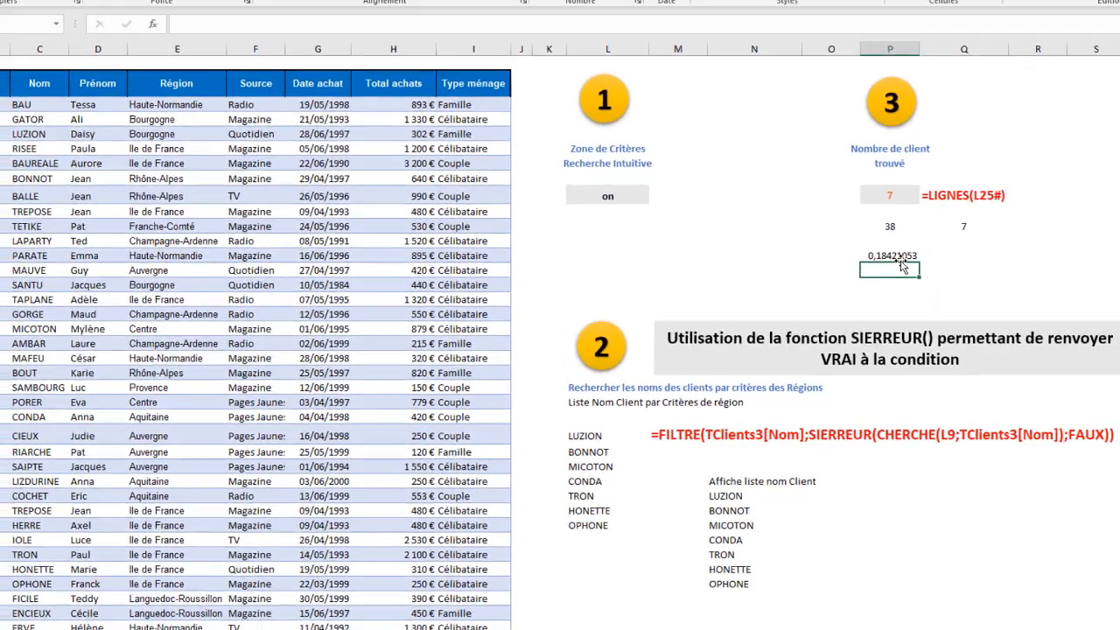
{"action": "left_click", "coordinate": [900, 257]}
{"action": "left_click", "coordinate": [526, 70]}
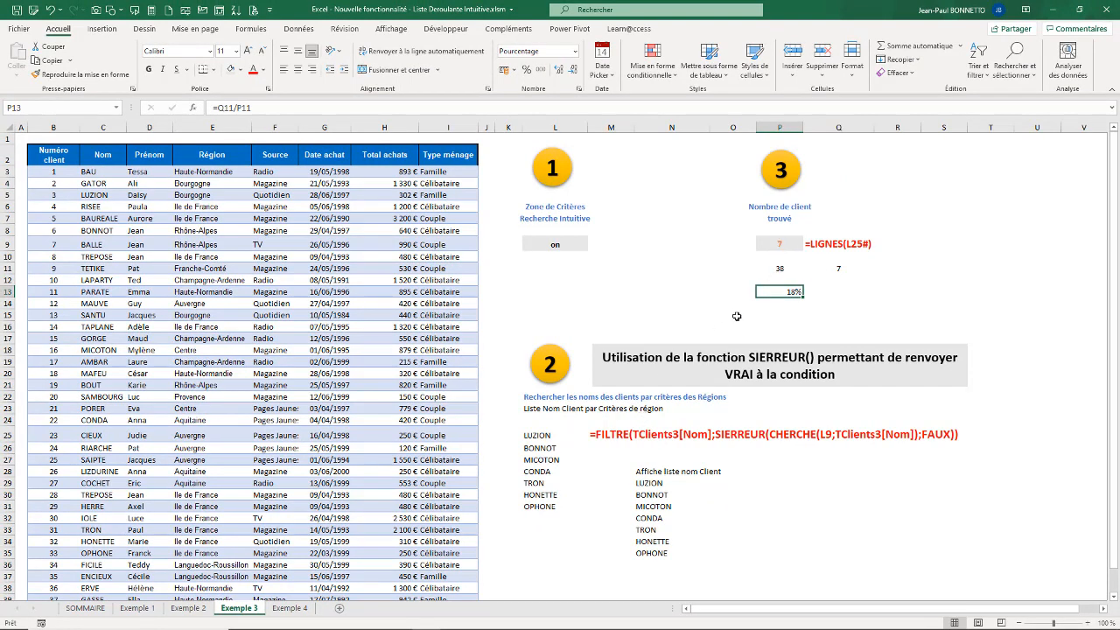
Set the search criterion in cell L9 to "te" to test the counts and the percentage.
{"action": "left_click", "coordinate": [567, 242]}
{"action": "type", "text": "te"}
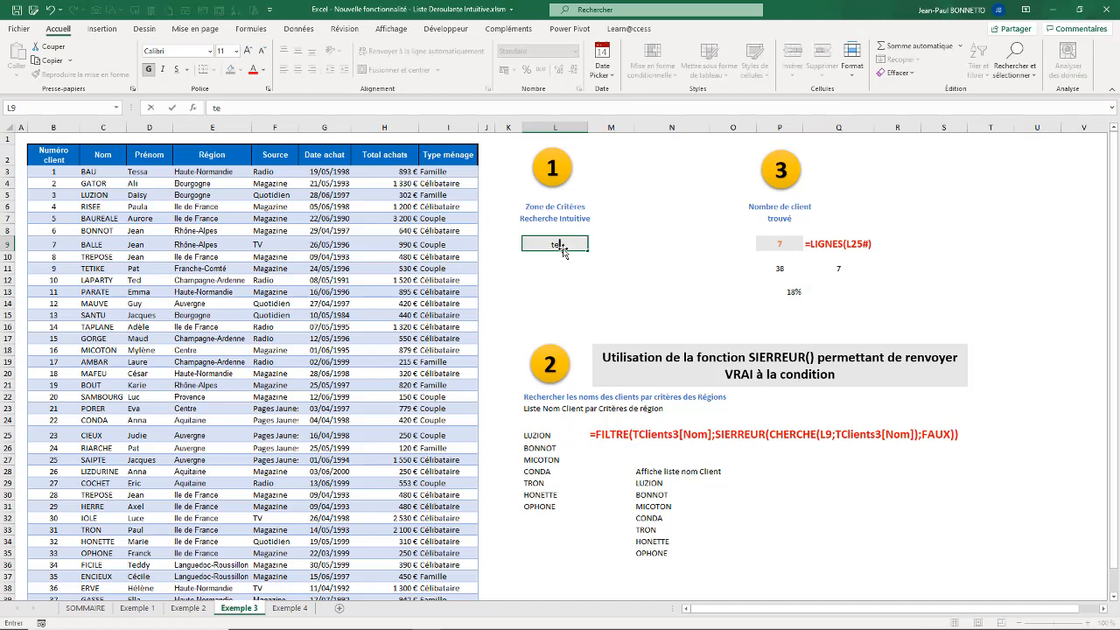
{"action": "key", "text": "Return"}
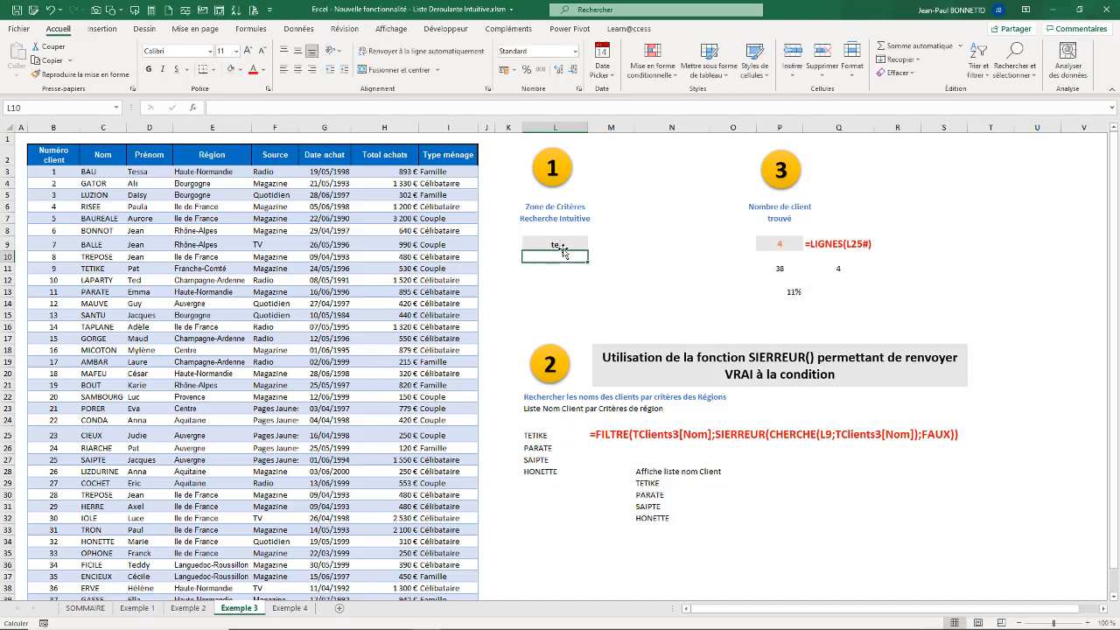
Centre the percentage in cell P13.
{"action": "left_click", "coordinate": [779, 292]}
{"action": "left_click", "coordinate": [298, 69]}
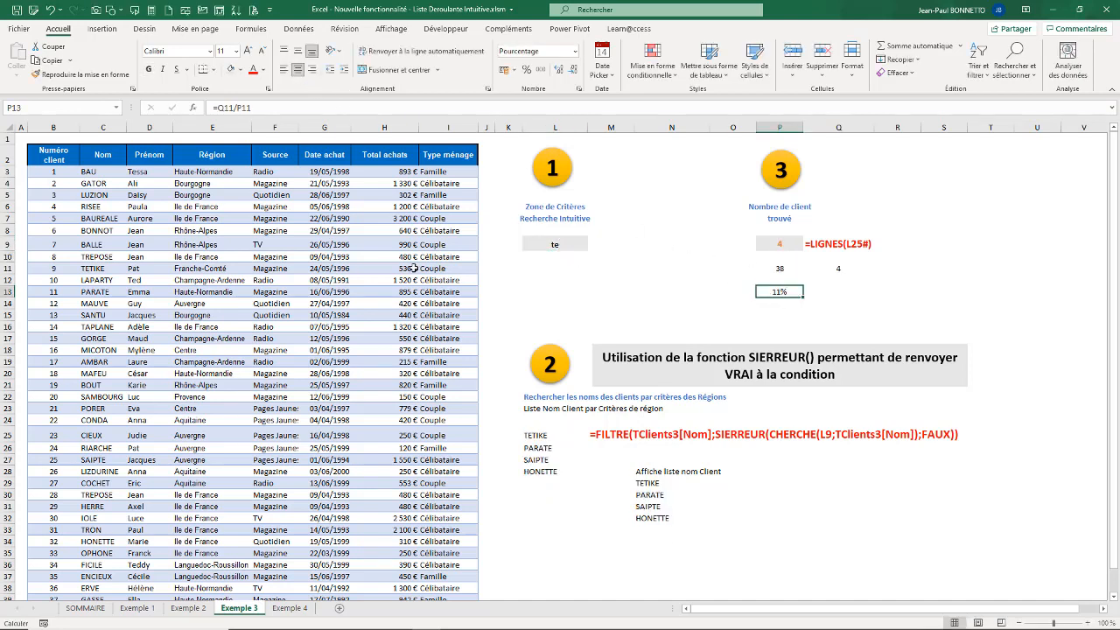
{"action": "left_click", "coordinate": [555, 244]}
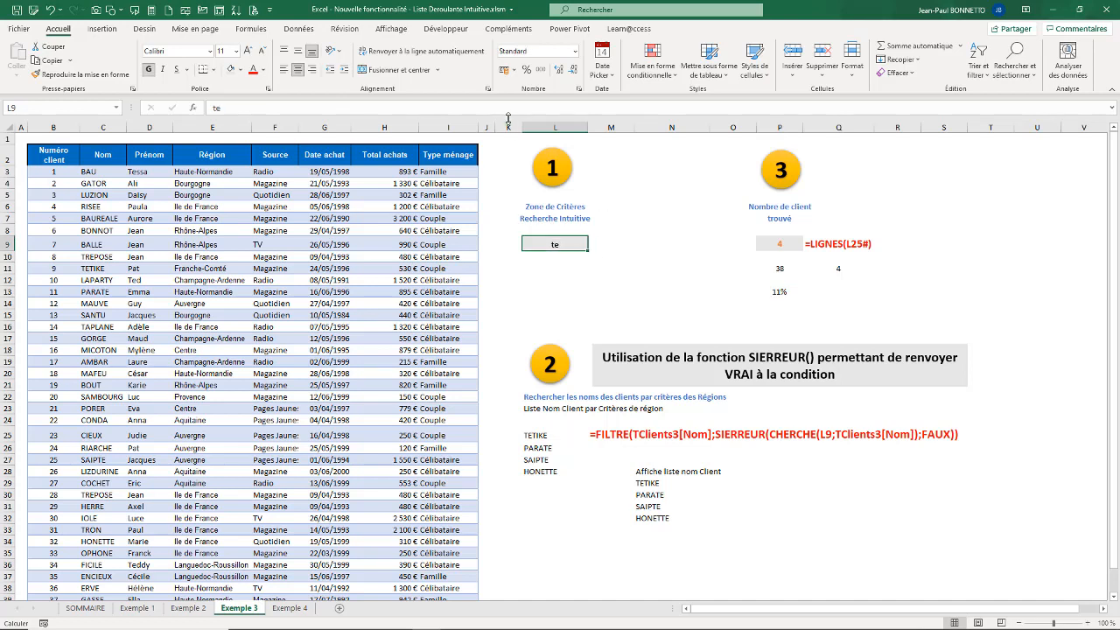
{"action": "left_click", "coordinate": [555, 217]}
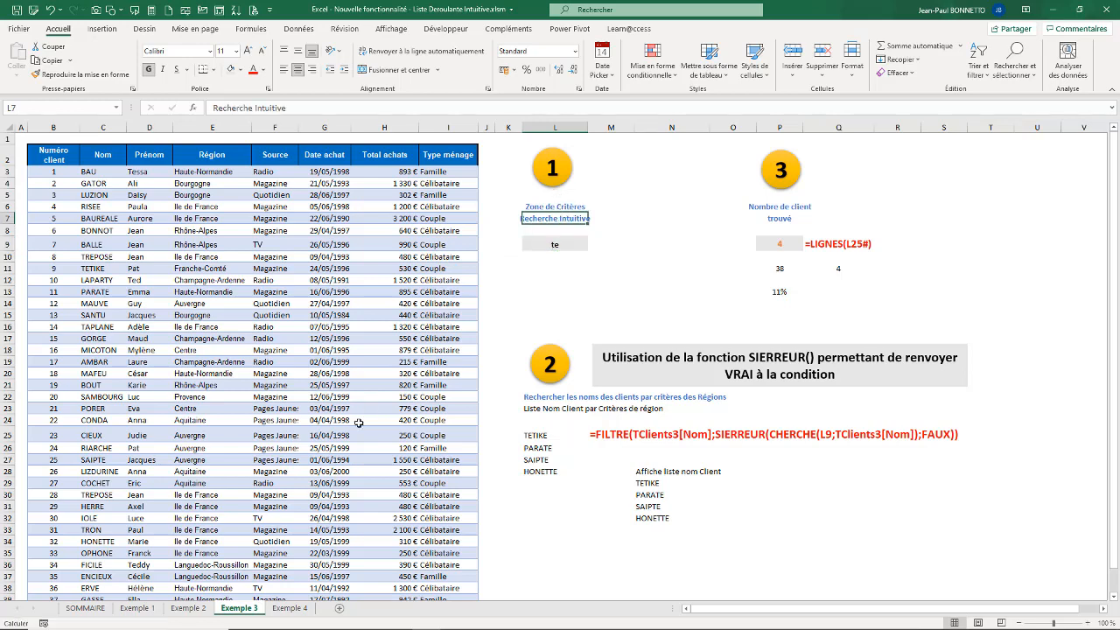
Go to the Exemple 4 sheet and view the names offered by the validation list in cell L9.
{"action": "left_click", "coordinate": [300, 609]}
{"action": "left_click", "coordinate": [603, 286]}
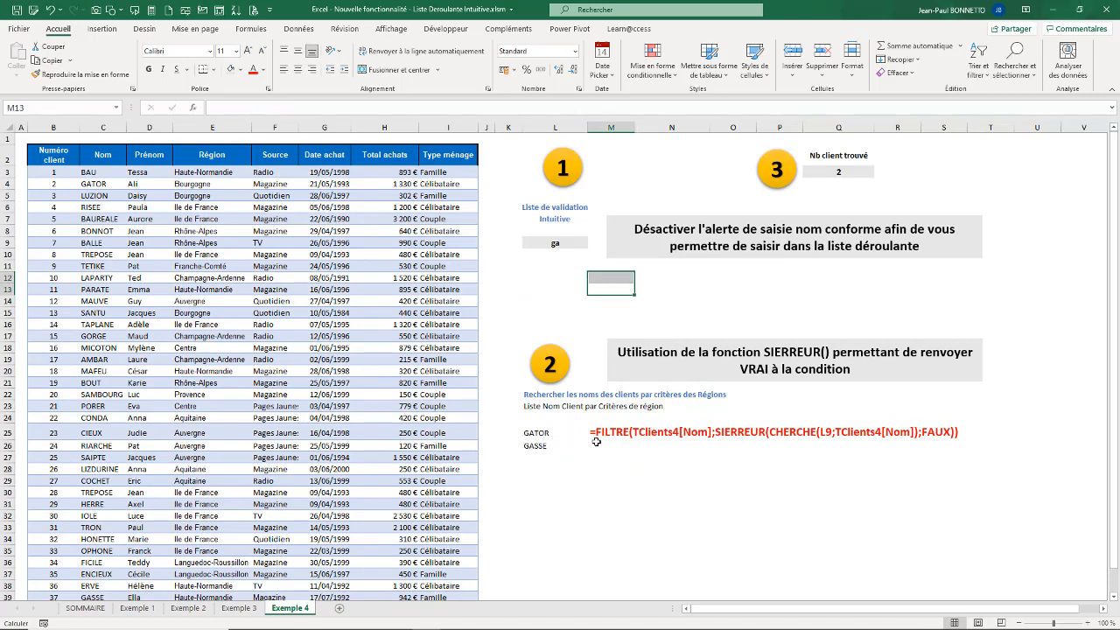
{"action": "left_click", "coordinate": [583, 244]}
{"action": "left_click", "coordinate": [593, 244]}
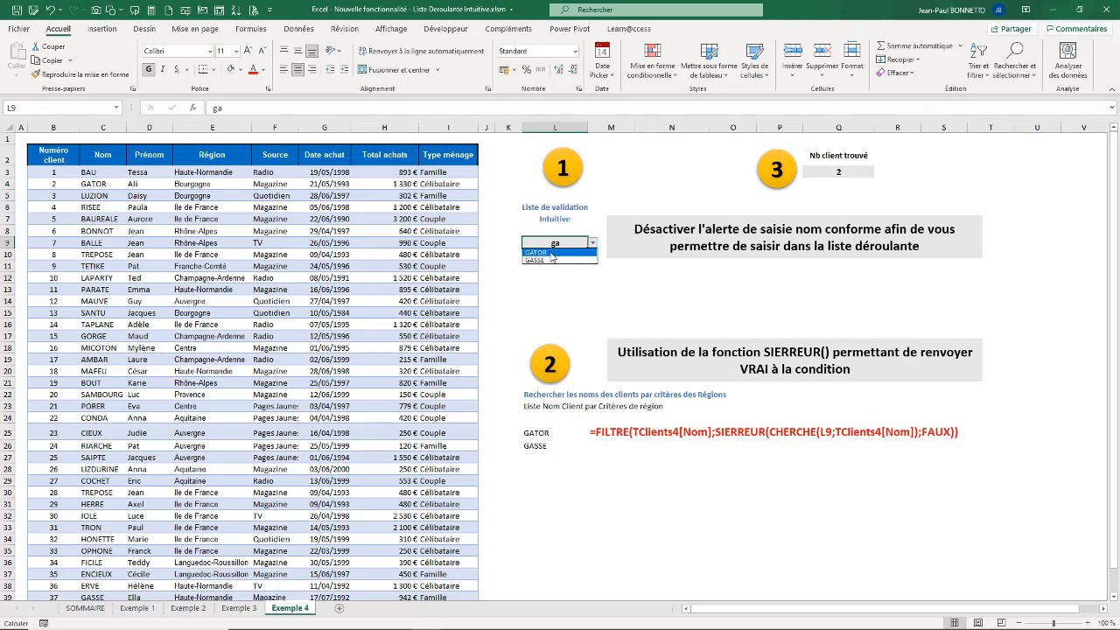
{"action": "key", "text": "Escape"}
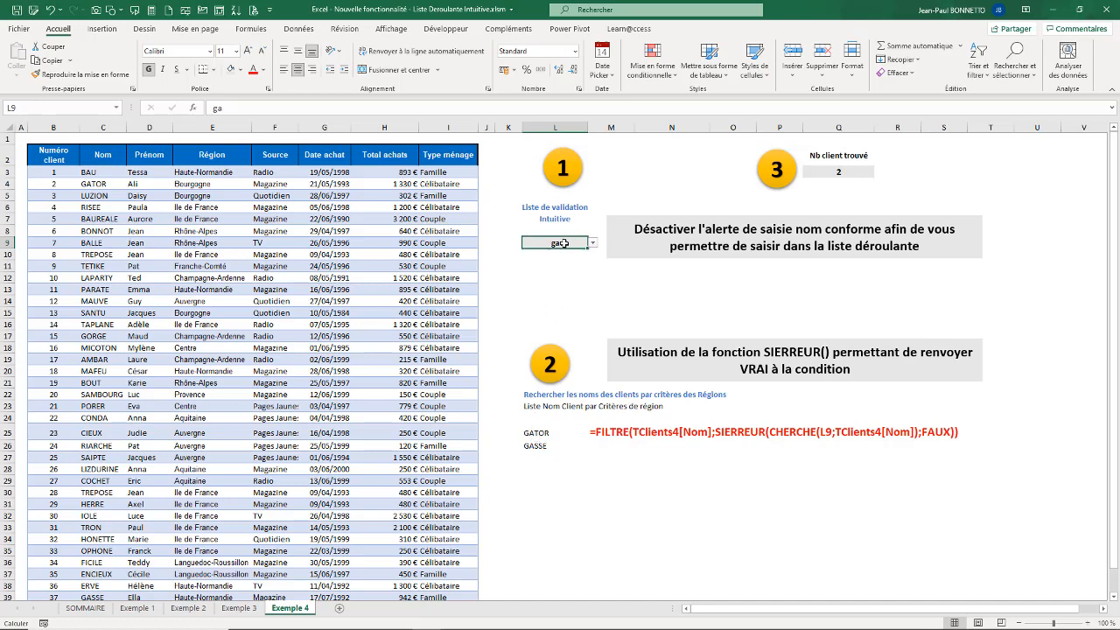
Enter "te" in the validation cell L9 and view the matching names in its drop-down list.
{"action": "type", "text": "te"}
{"action": "key", "text": "Return"}
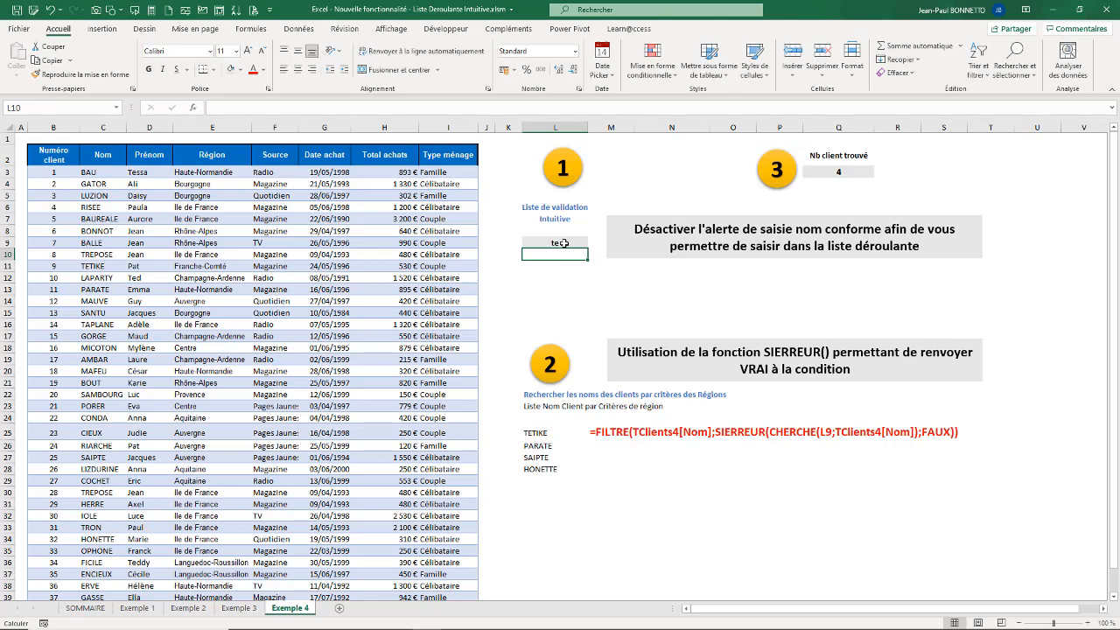
{"action": "left_click", "coordinate": [565, 244]}
{"action": "left_click", "coordinate": [593, 244]}
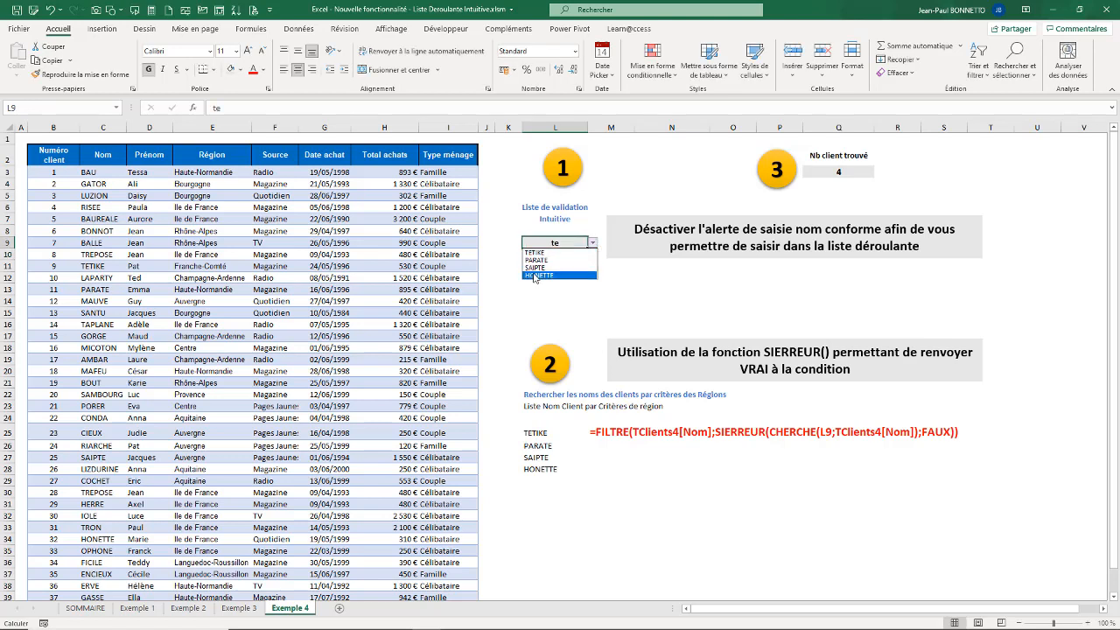
{"action": "left_click", "coordinate": [556, 243]}
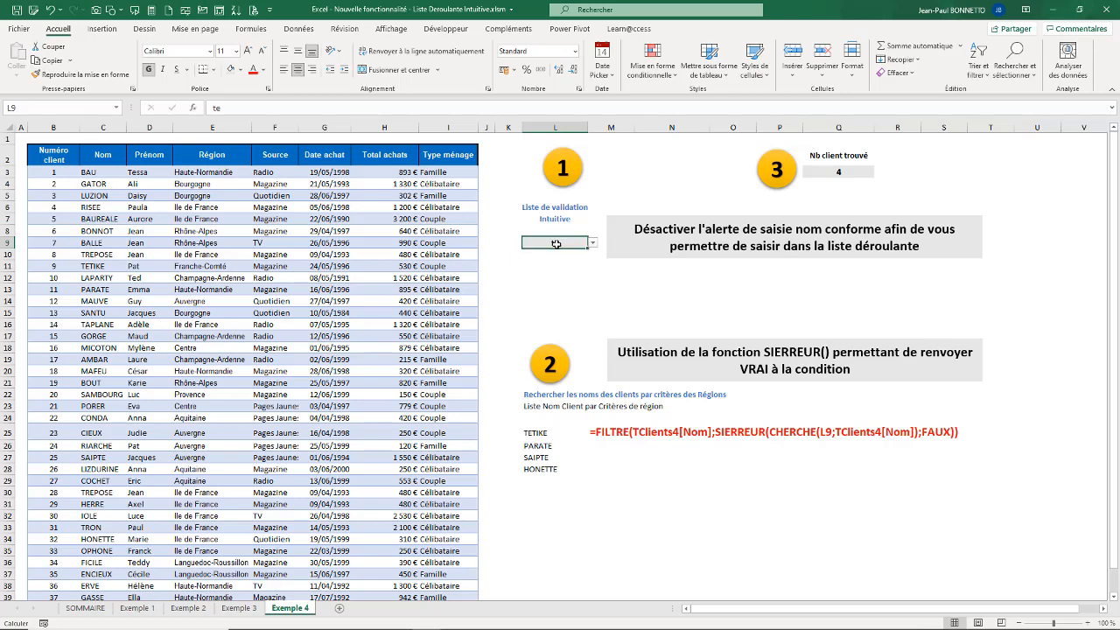
Replace the search text in L9 with "et" and view the matching names in its drop-down list.
{"action": "type", "text": "et"}
{"action": "key", "text": "Return"}
{"action": "left_click", "coordinate": [556, 243]}
{"action": "left_click", "coordinate": [592, 244]}
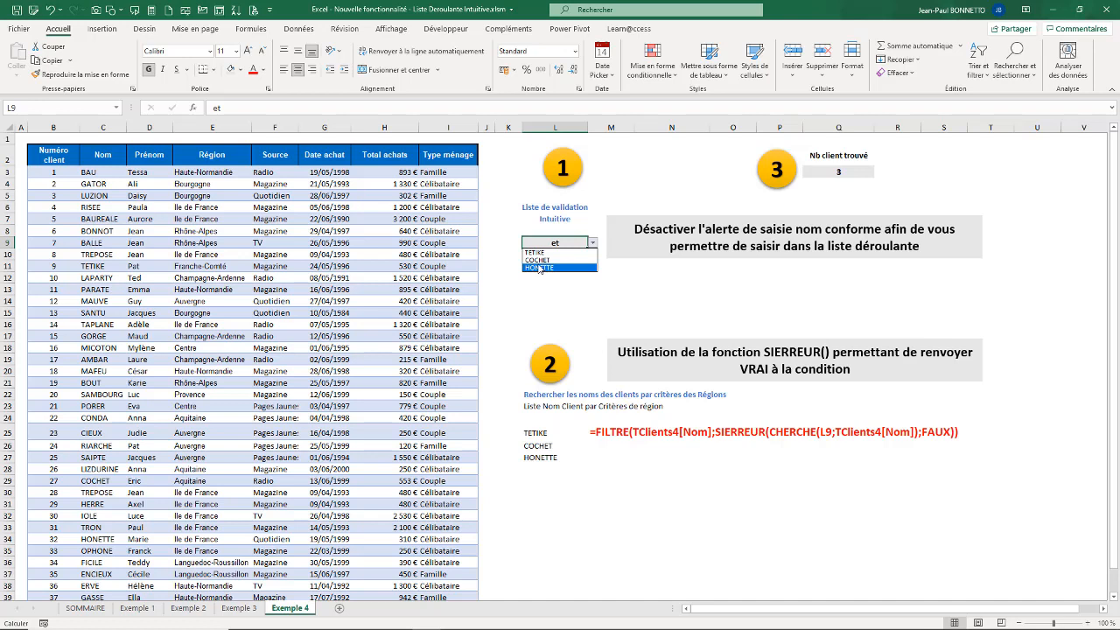
{"action": "left_click", "coordinate": [555, 244]}
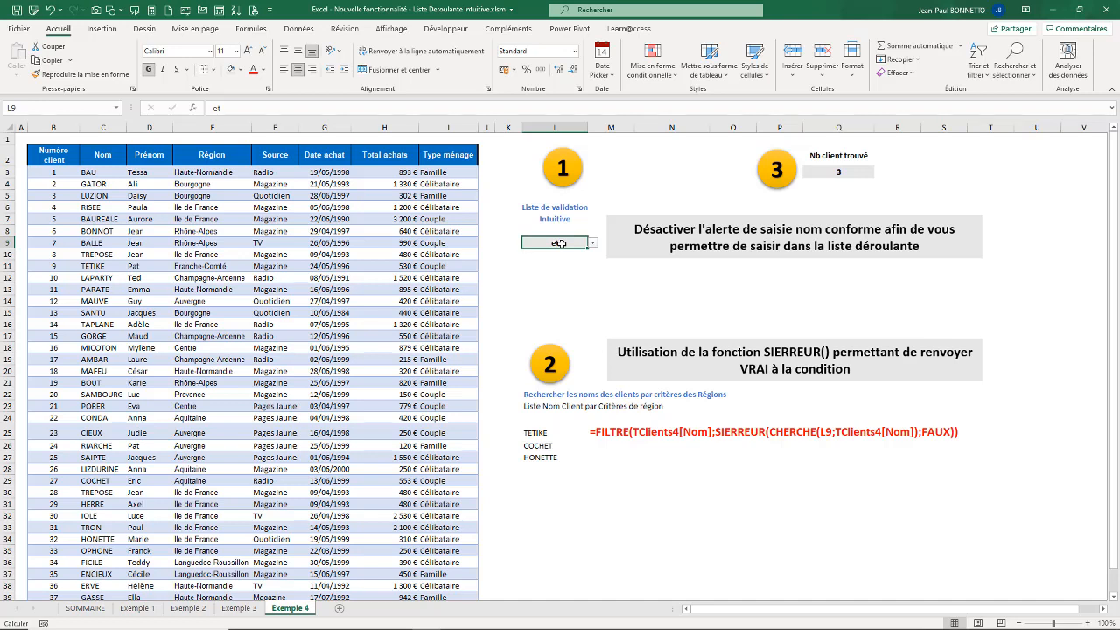
Enter the wildcard criterion "*ne" in L9 and open the drop-down list of matching names.
{"action": "type", "text": "*"}
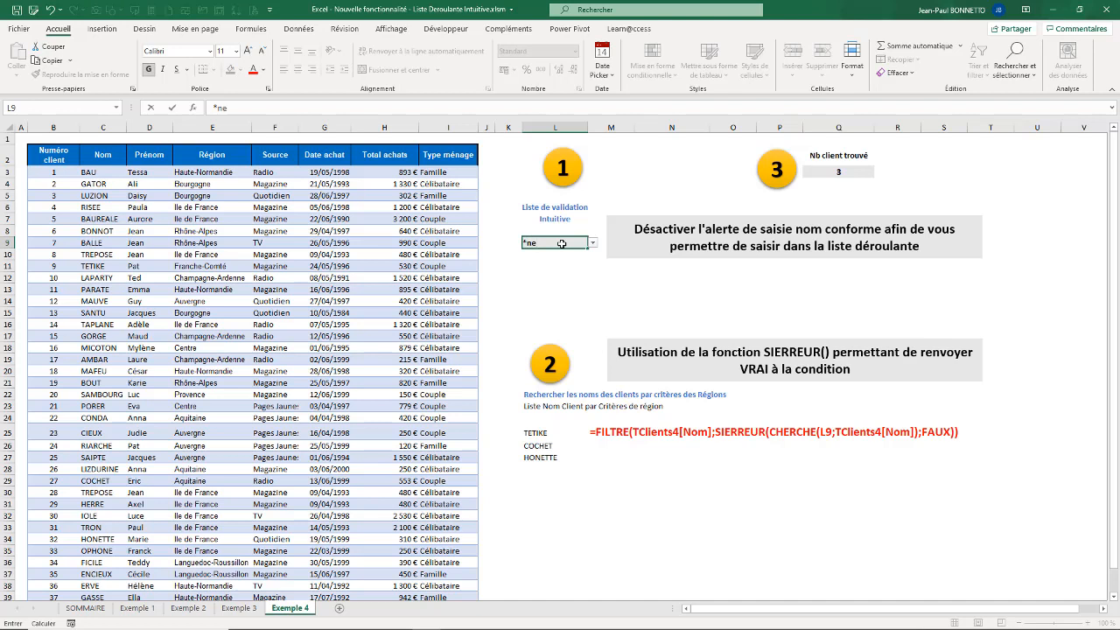
{"action": "type", "text": "ne"}
{"action": "key", "text": "Return"}
{"action": "left_click", "coordinate": [561, 243]}
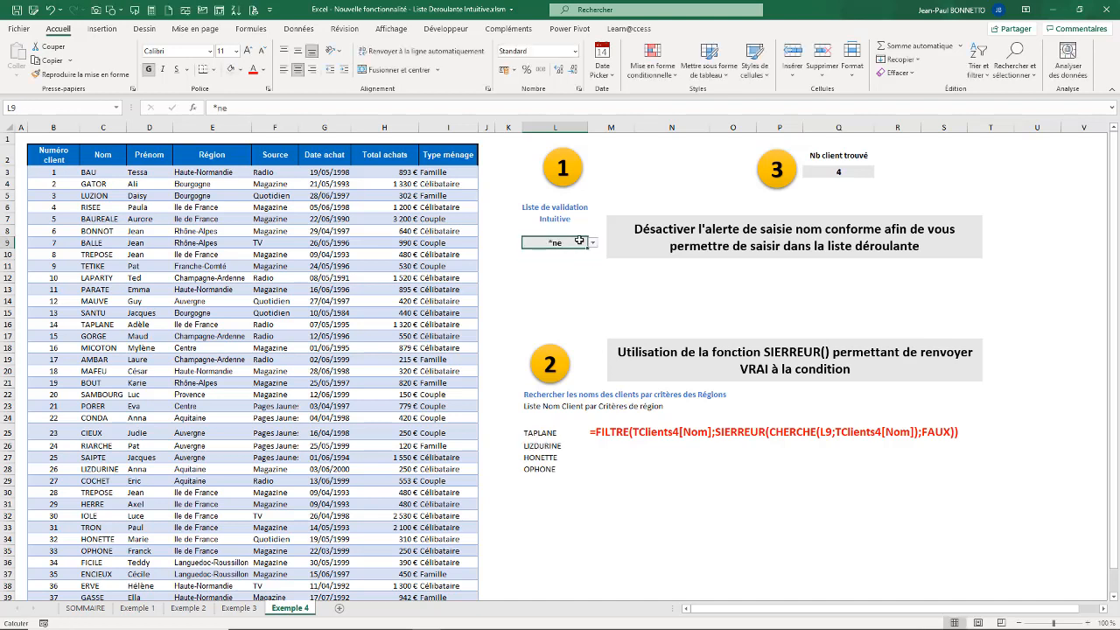
{"action": "left_click", "coordinate": [592, 242]}
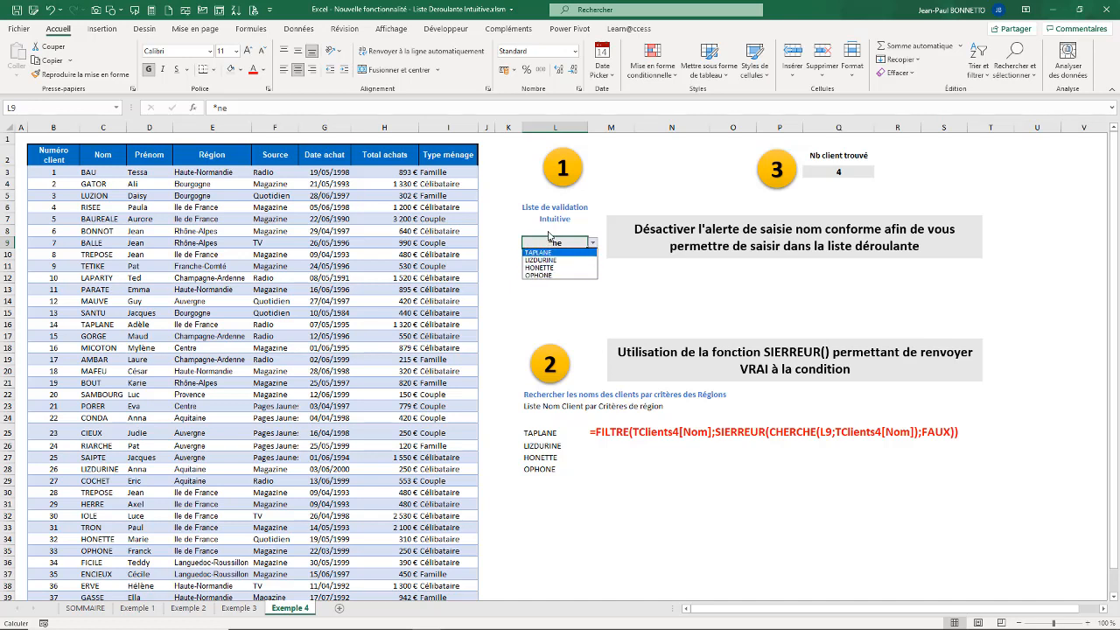
Move the "Désactiver l'alerte de saisie" text box sideways so that the cells in columns M and N beside L9 are free.
{"action": "left_click", "coordinate": [551, 241]}
{"action": "left_click", "coordinate": [553, 267]}
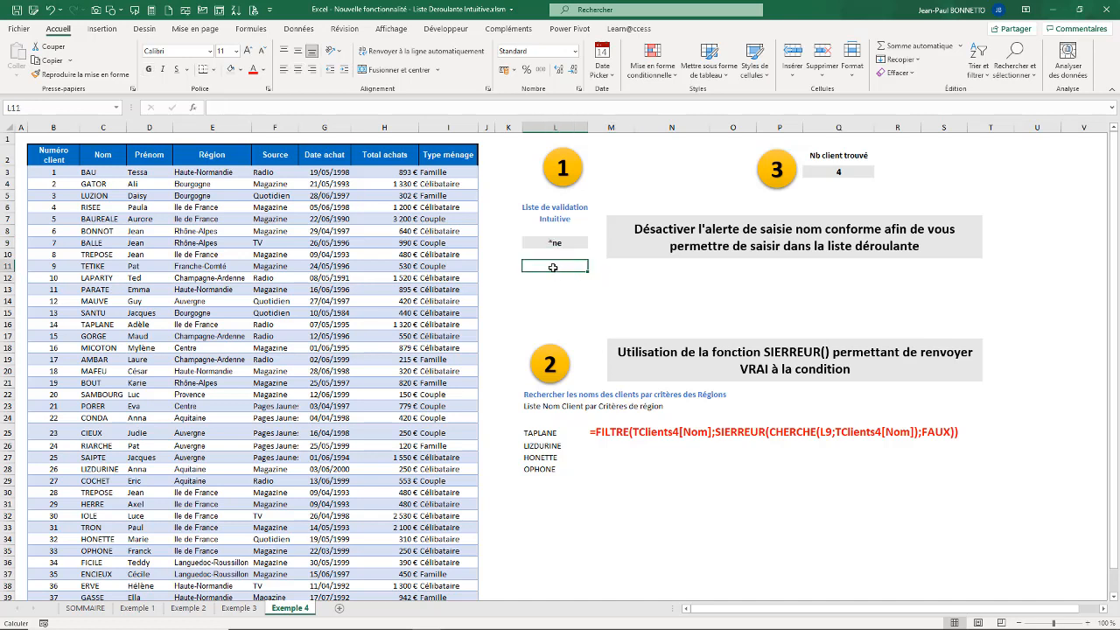
{"action": "left_click", "coordinate": [696, 228]}
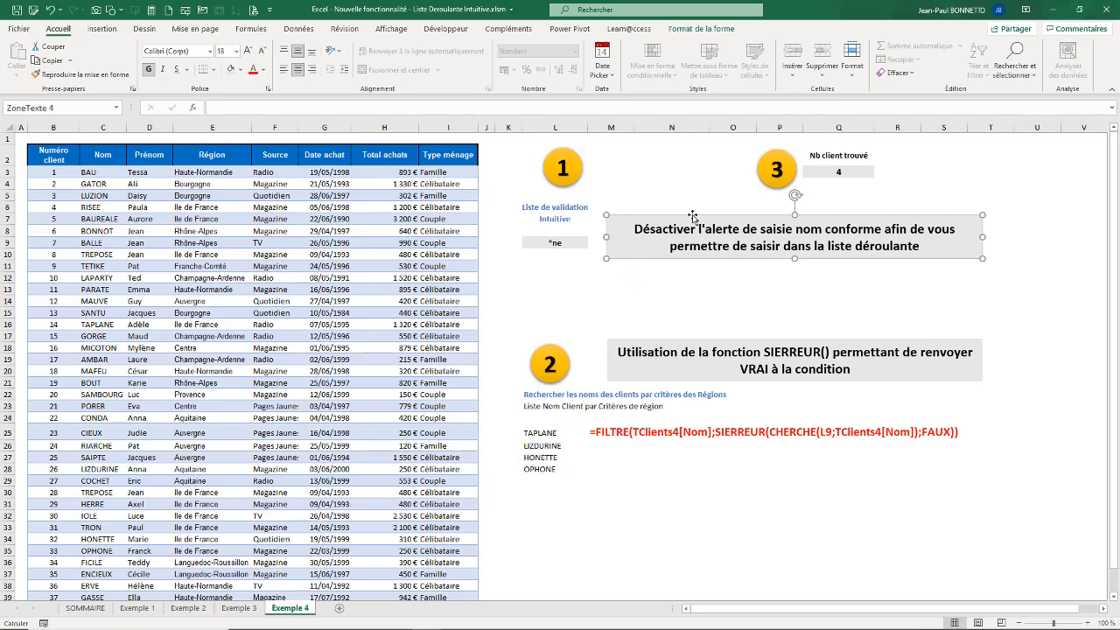
{"action": "left_click_drag", "start_coordinate": [694, 212], "coordinate": [815, 214]}
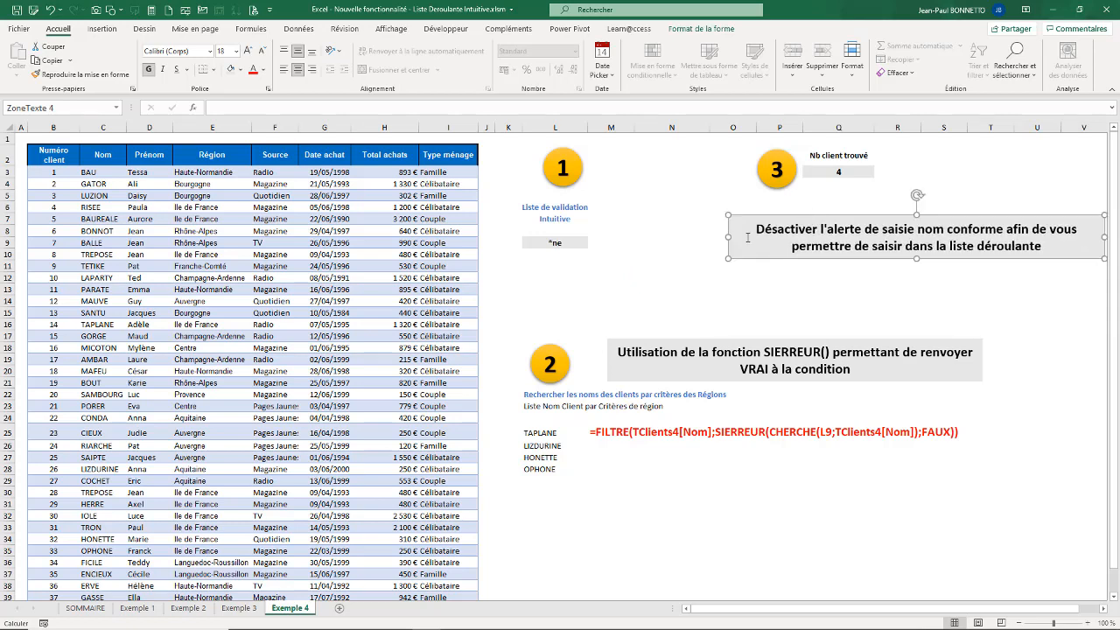
{"action": "left_click", "coordinate": [663, 241]}
Examine the list source in the data validation of L9 and the FILTRE formula in L25 that feeds it.
{"action": "left_click_drag", "start_coordinate": [542, 432], "coordinate": [542, 470]}
{"action": "left_click", "coordinate": [560, 242]}
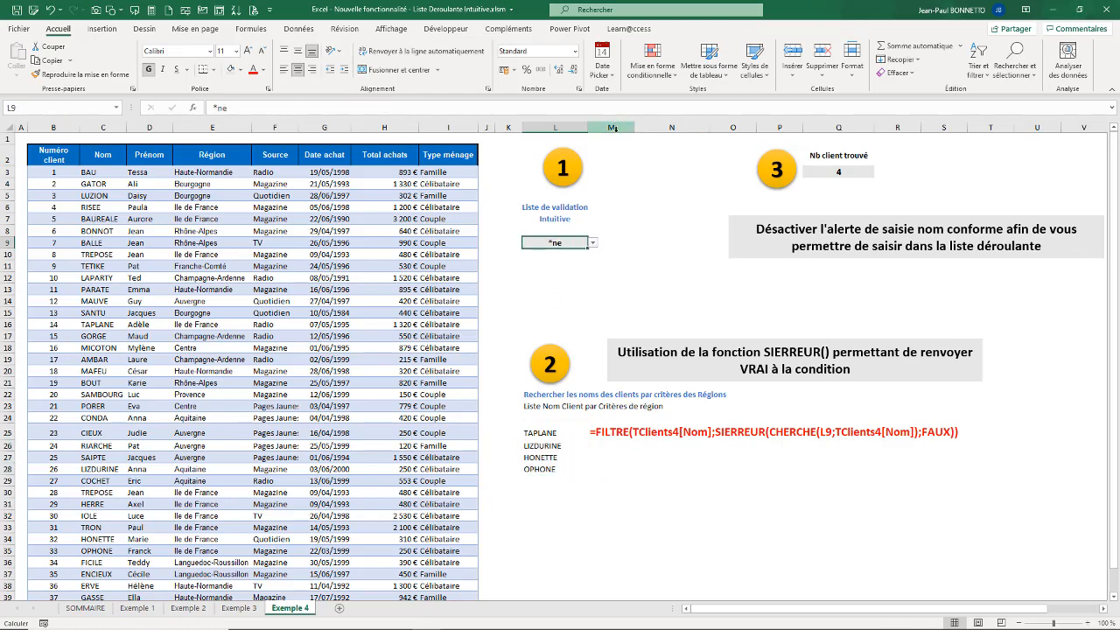
{"action": "left_click", "coordinate": [298, 28]}
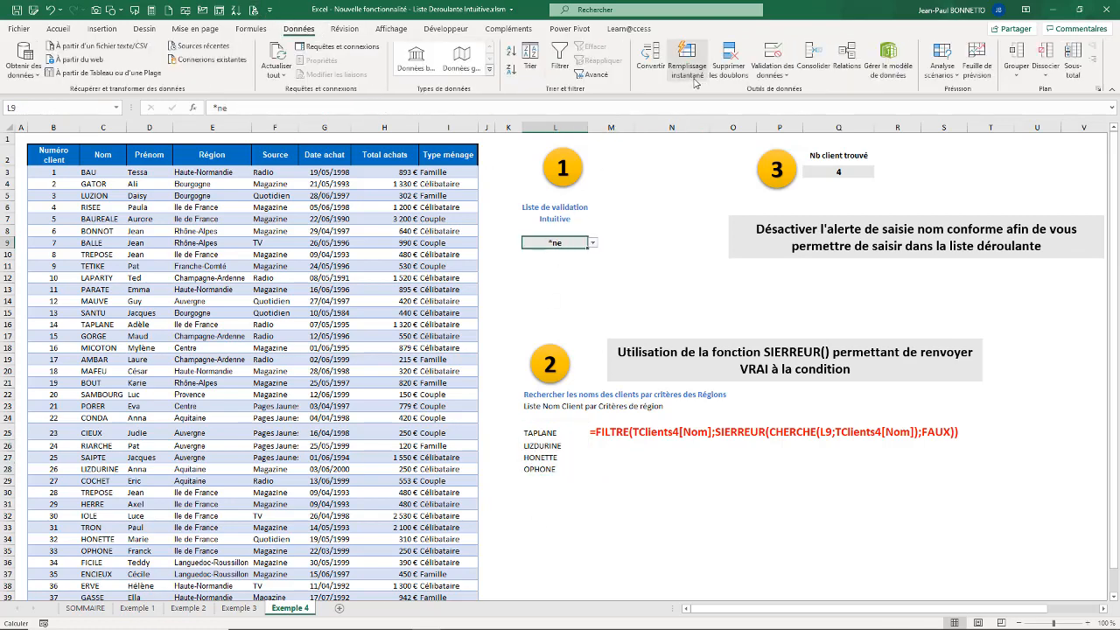
{"action": "left_click", "coordinate": [769, 74]}
{"action": "left_click", "coordinate": [793, 92]}
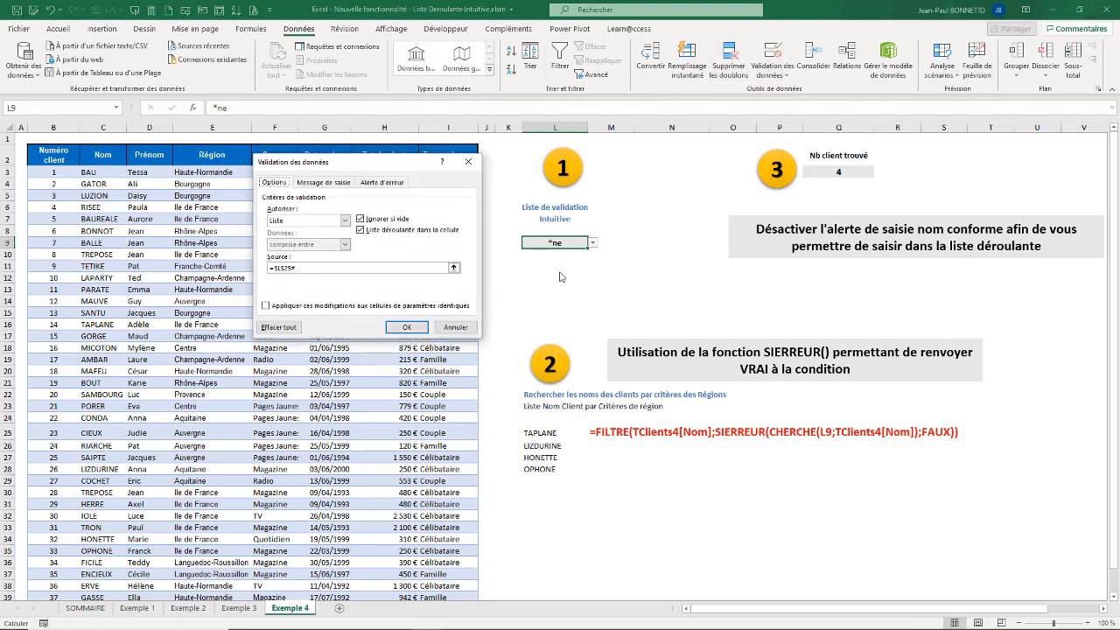
{"action": "left_click", "coordinate": [468, 162]}
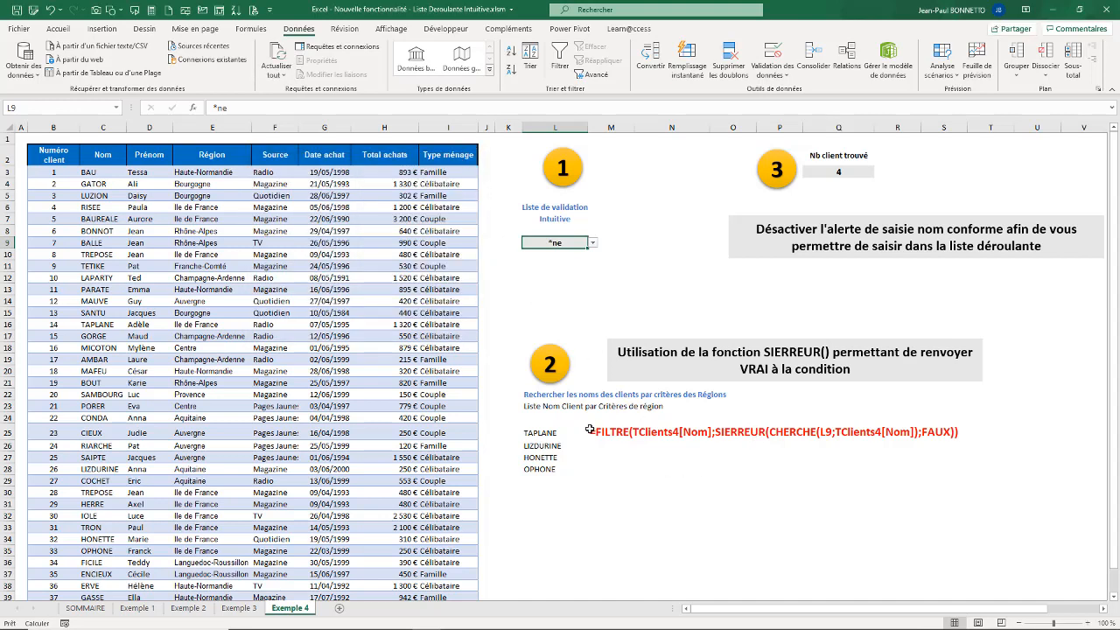
{"action": "left_click", "coordinate": [544, 436]}
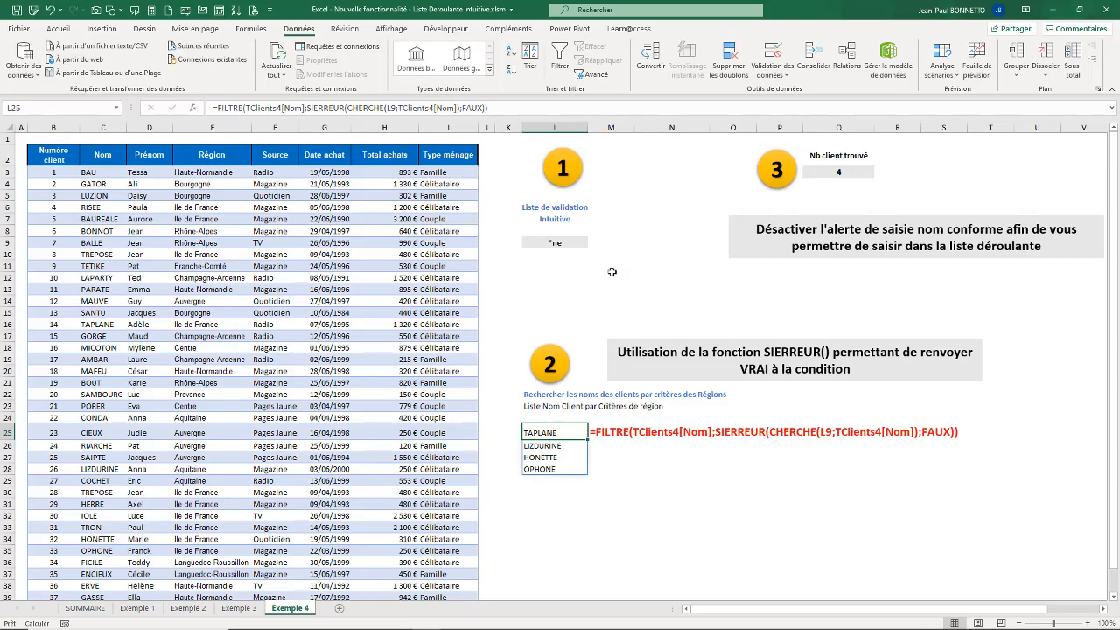
Add a list data validation to cell N9 with the source =$L$25#.
{"action": "left_click", "coordinate": [645, 243]}
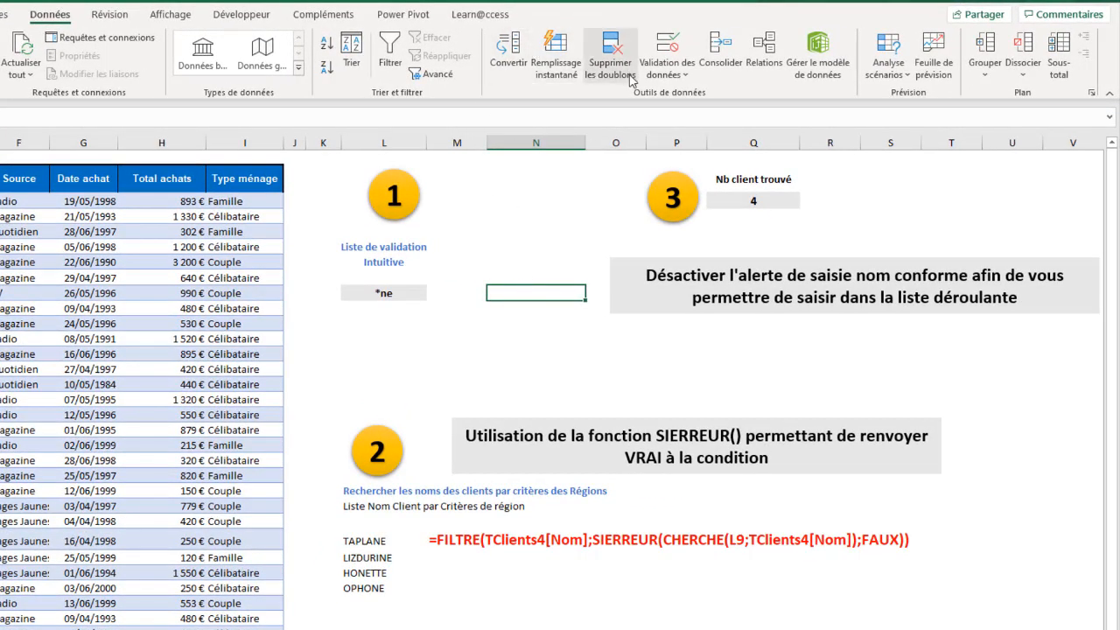
{"action": "left_click", "coordinate": [669, 75]}
{"action": "left_click", "coordinate": [693, 95]}
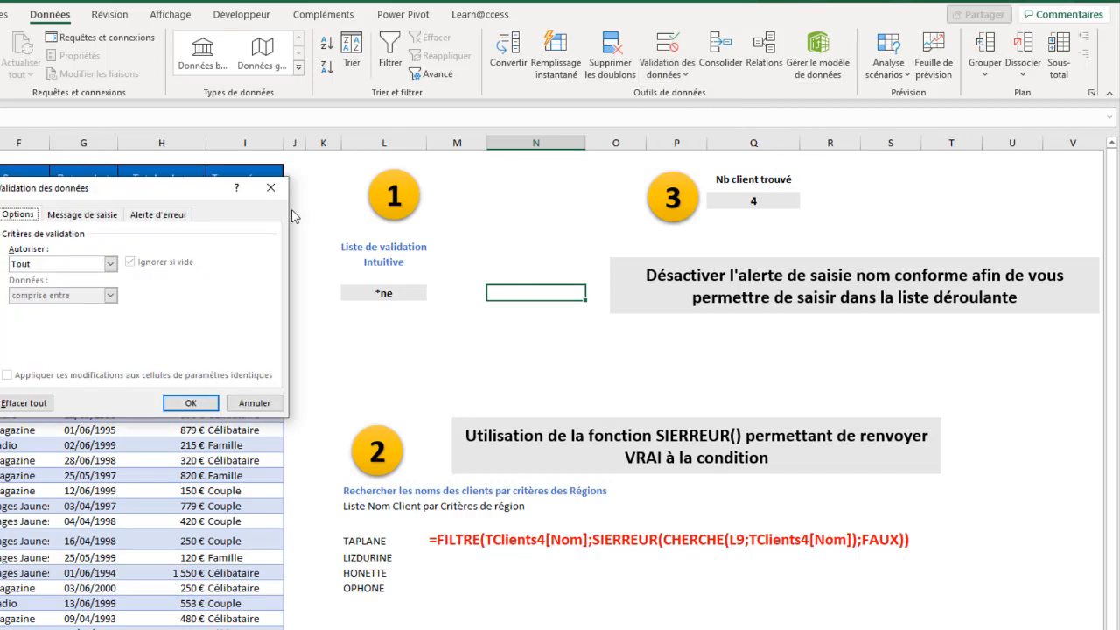
{"action": "left_click", "coordinate": [110, 263]}
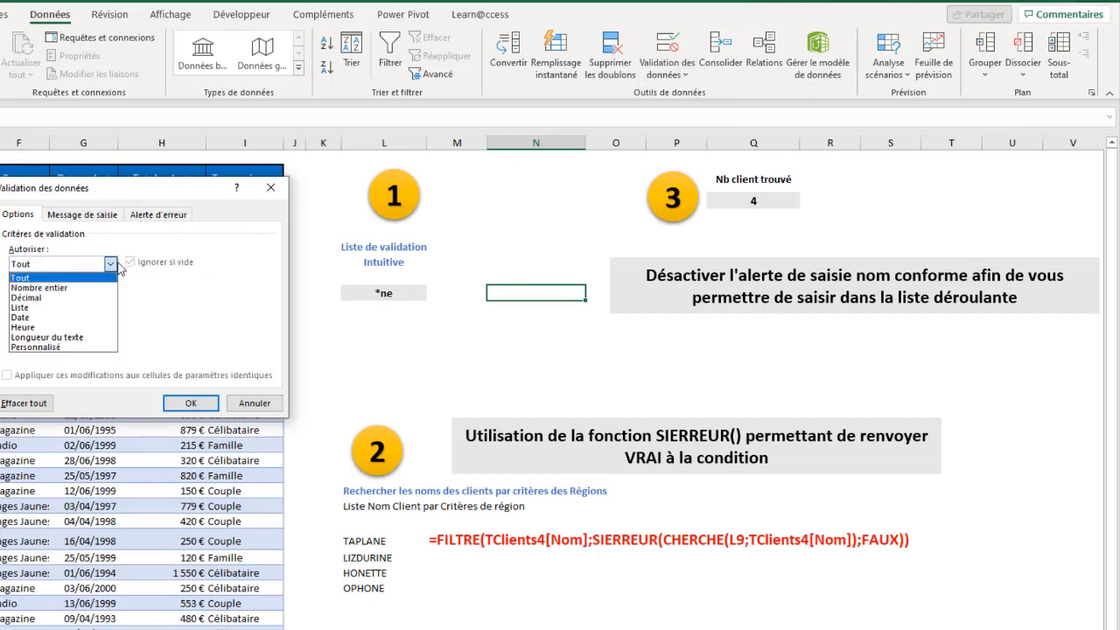
{"action": "left_click", "coordinate": [27, 310]}
{"action": "left_click", "coordinate": [37, 325]}
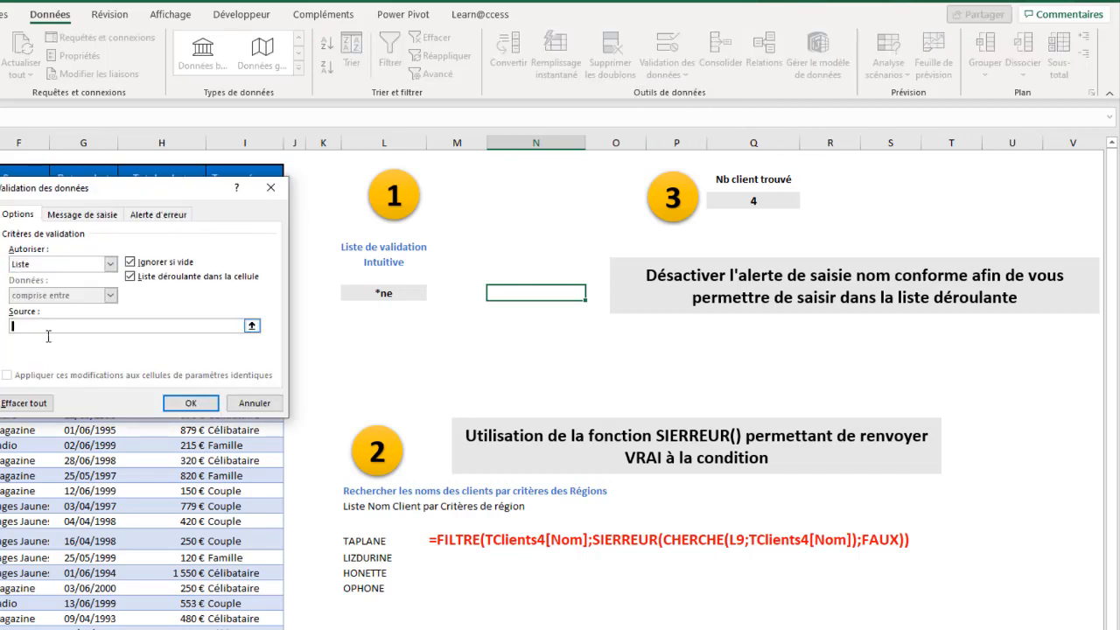
{"action": "left_click", "coordinate": [368, 540]}
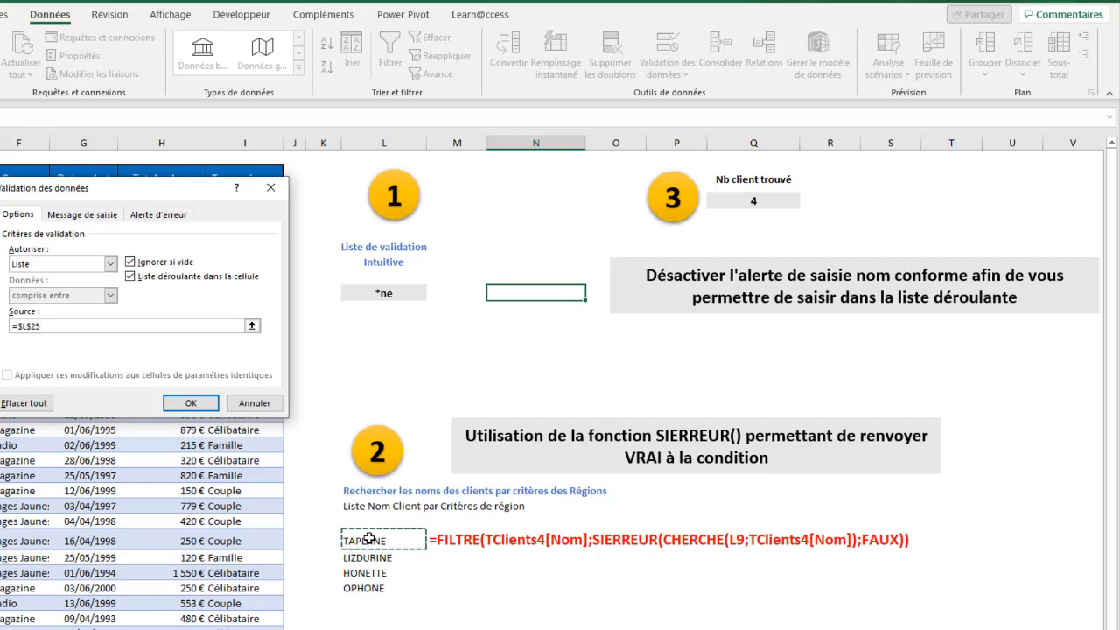
{"action": "type", "text": "#"}
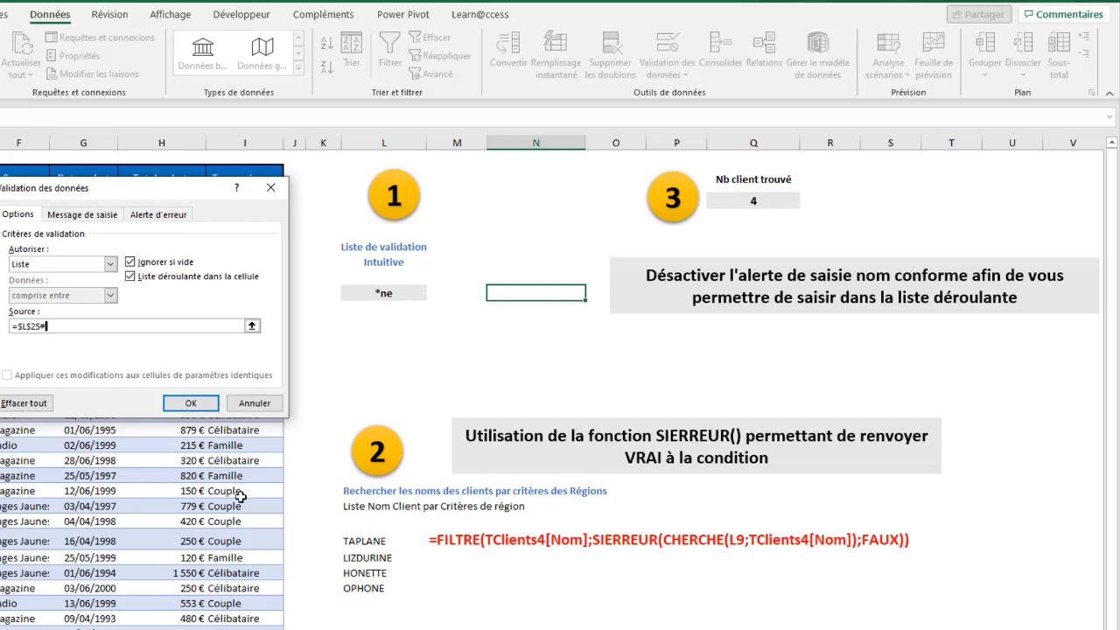
{"action": "left_click", "coordinate": [184, 404]}
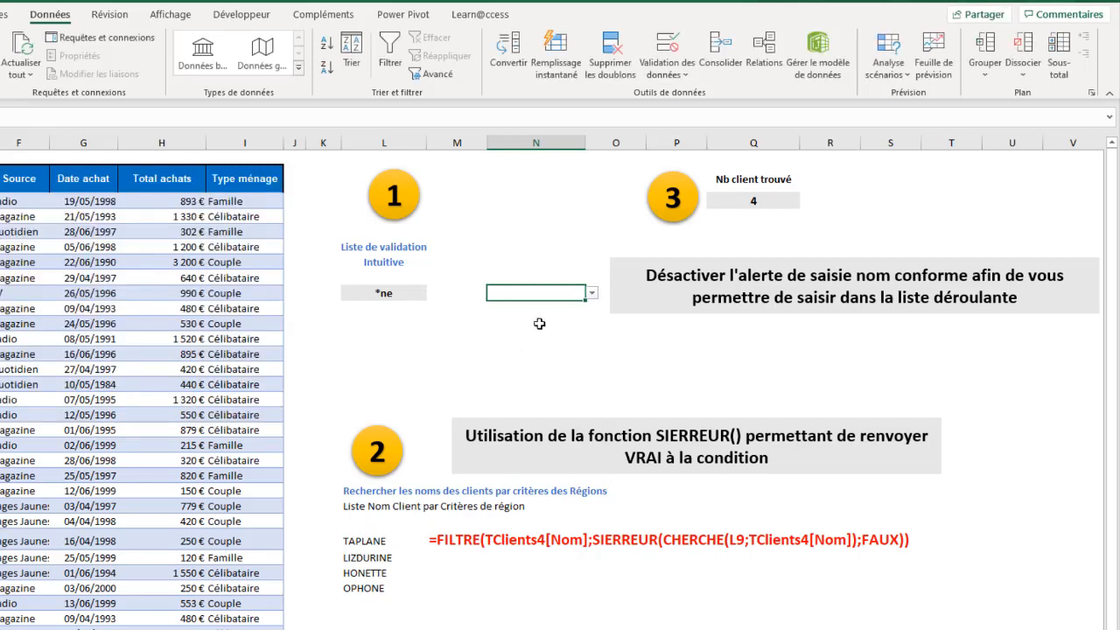
Try out the drop-down list in N9 by choosing its second, third and first names in turn.
{"action": "left_click", "coordinate": [592, 293]}
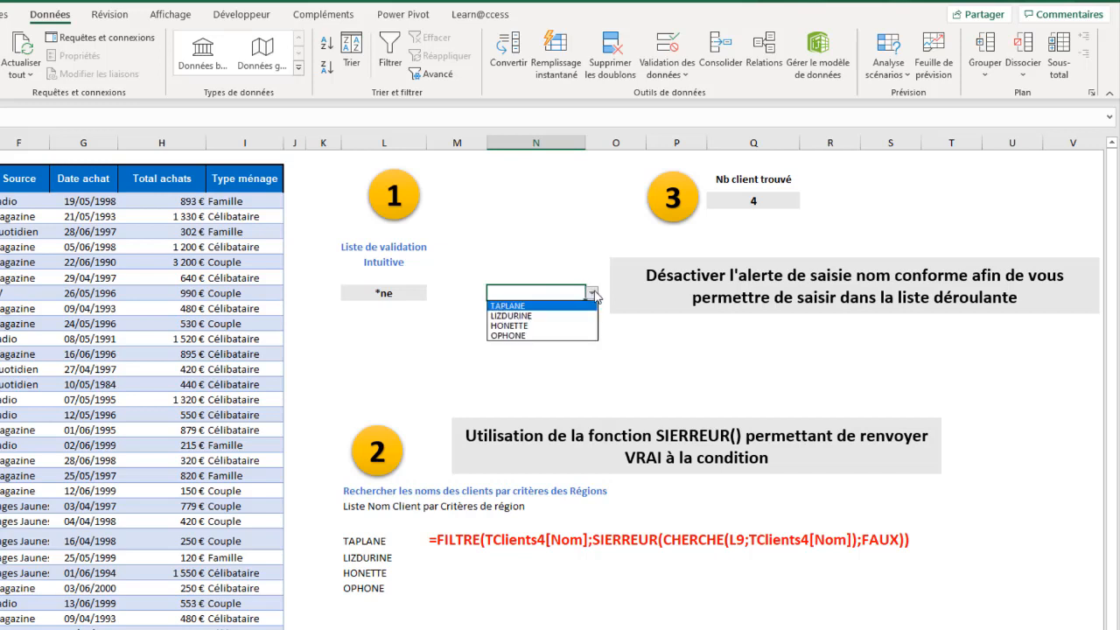
{"action": "left_click", "coordinate": [512, 316]}
{"action": "left_click", "coordinate": [516, 321]}
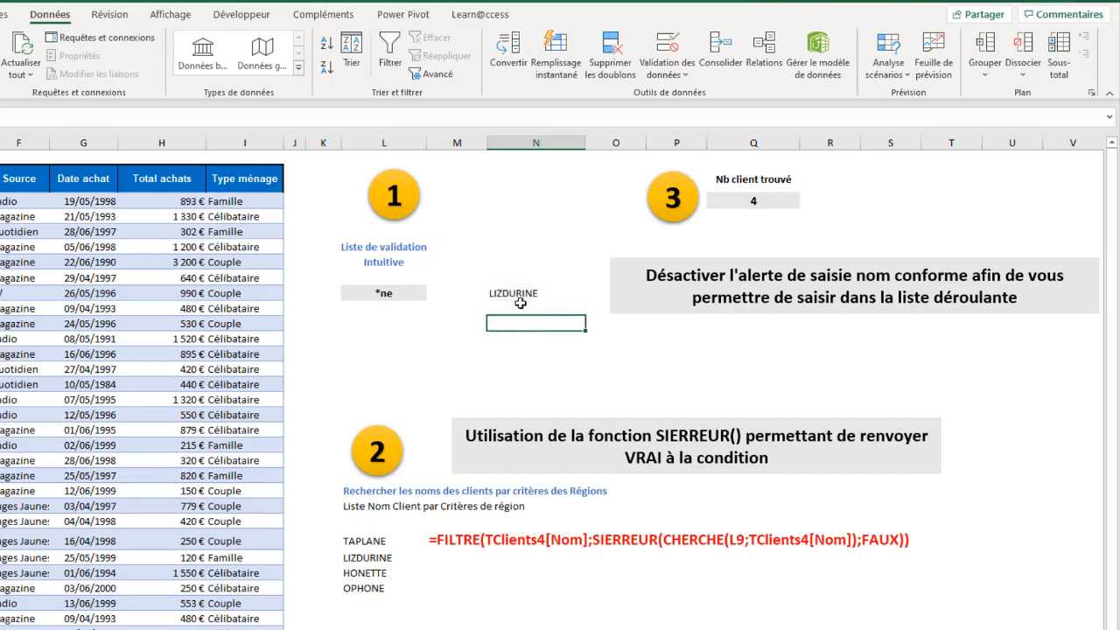
{"action": "left_click", "coordinate": [525, 292]}
{"action": "left_click", "coordinate": [591, 296]}
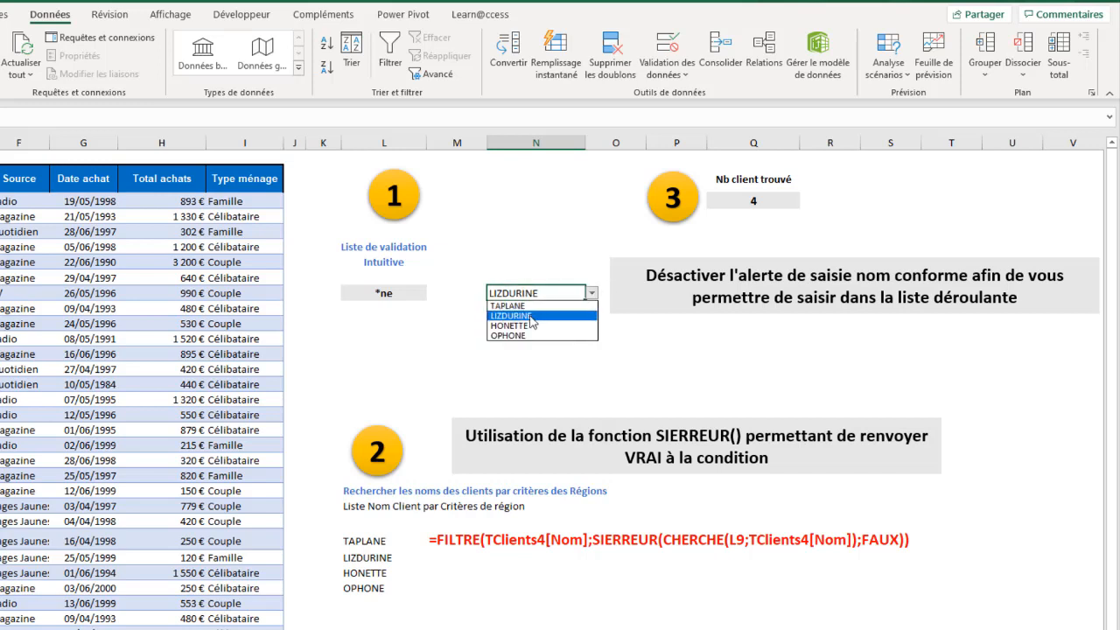
{"action": "left_click", "coordinate": [521, 326]}
{"action": "left_click", "coordinate": [593, 296]}
{"action": "left_click", "coordinate": [498, 306]}
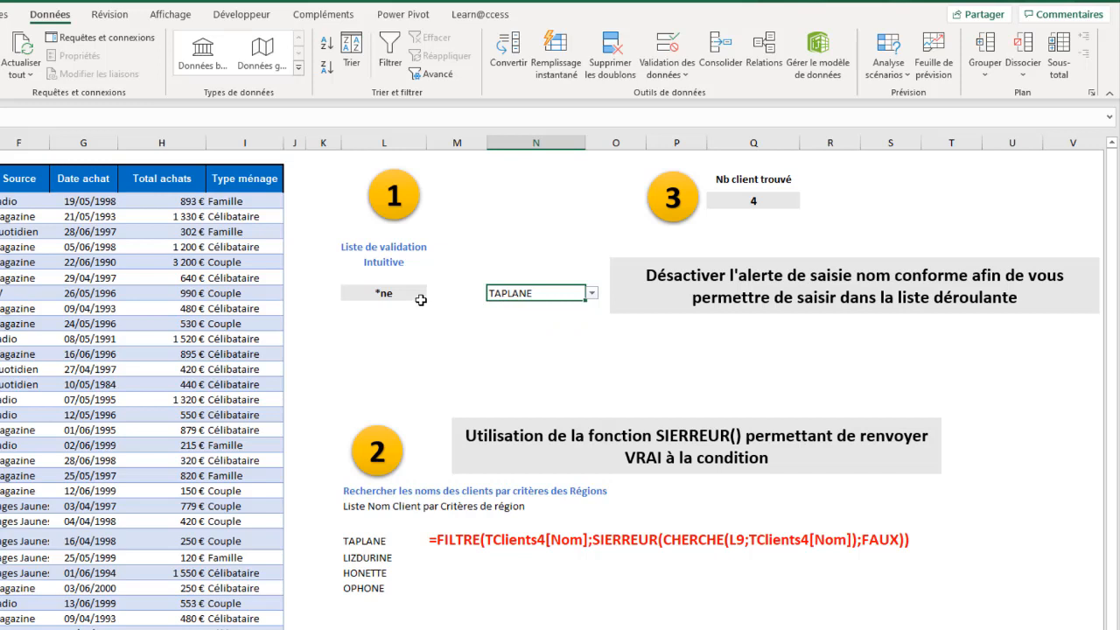
{"action": "left_click", "coordinate": [591, 294]}
Replace the search text in L9 with "am" and check the filtered names from L25 downward.
{"action": "left_click", "coordinate": [396, 298]}
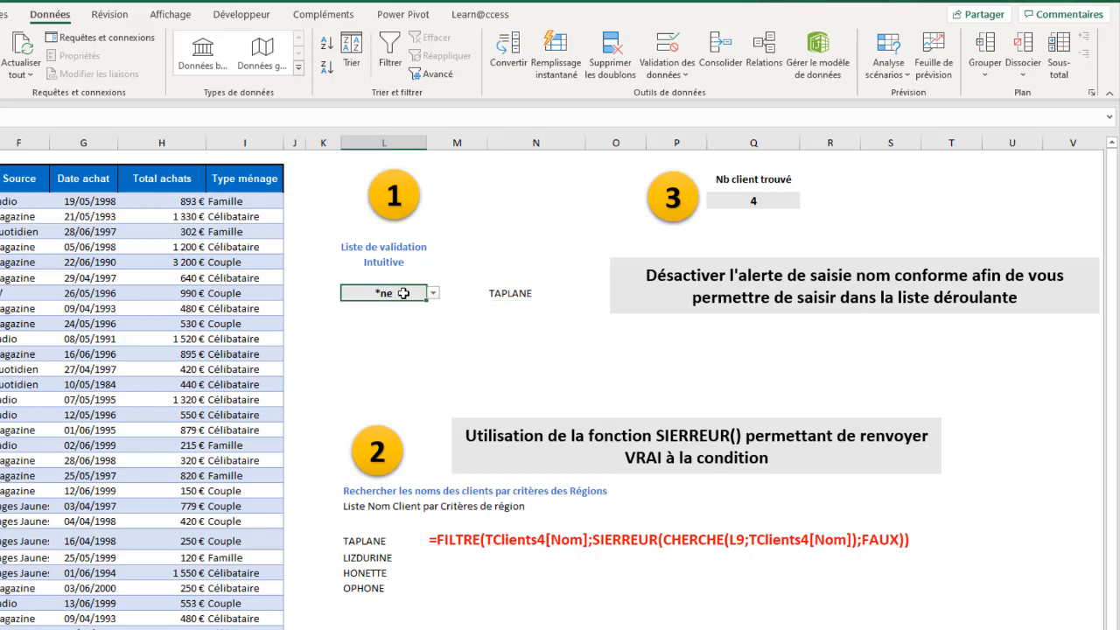
{"action": "type", "text": "am"}
{"action": "key", "text": "ctrl+Return"}
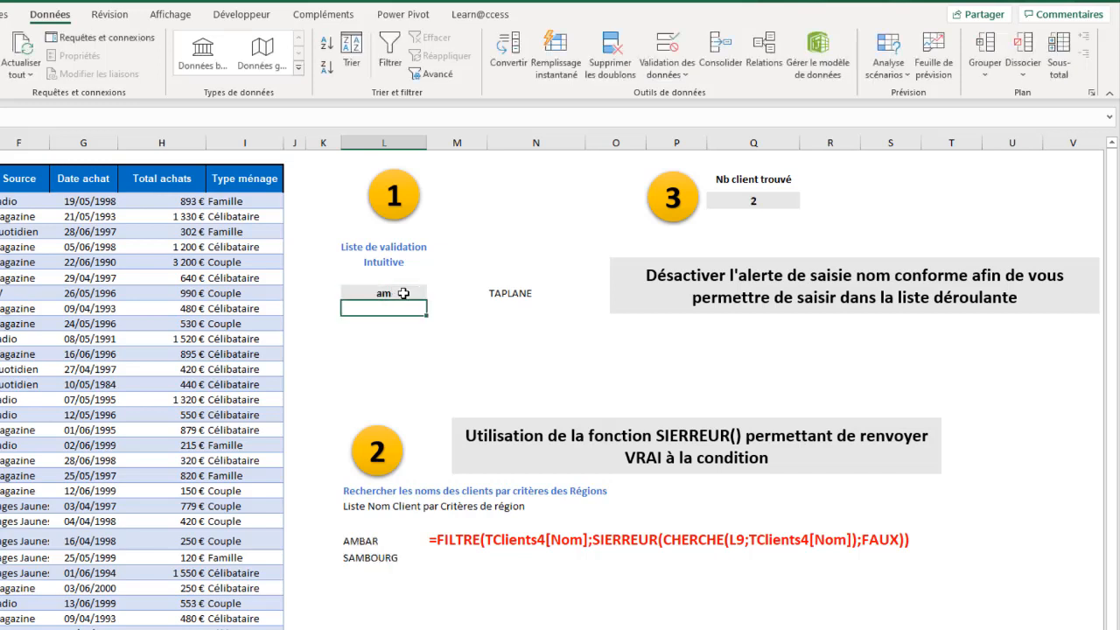
{"action": "left_click", "coordinate": [358, 541]}
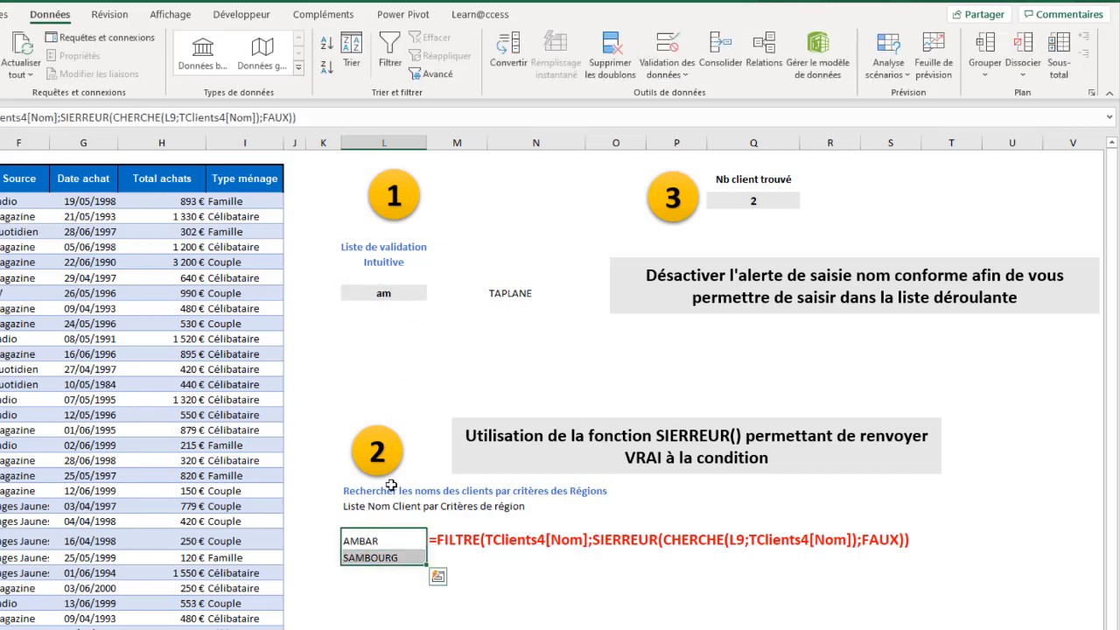
Choose the first matching name from the drop-down list in N9.
{"action": "left_click", "coordinate": [520, 293]}
{"action": "left_click", "coordinate": [592, 294]}
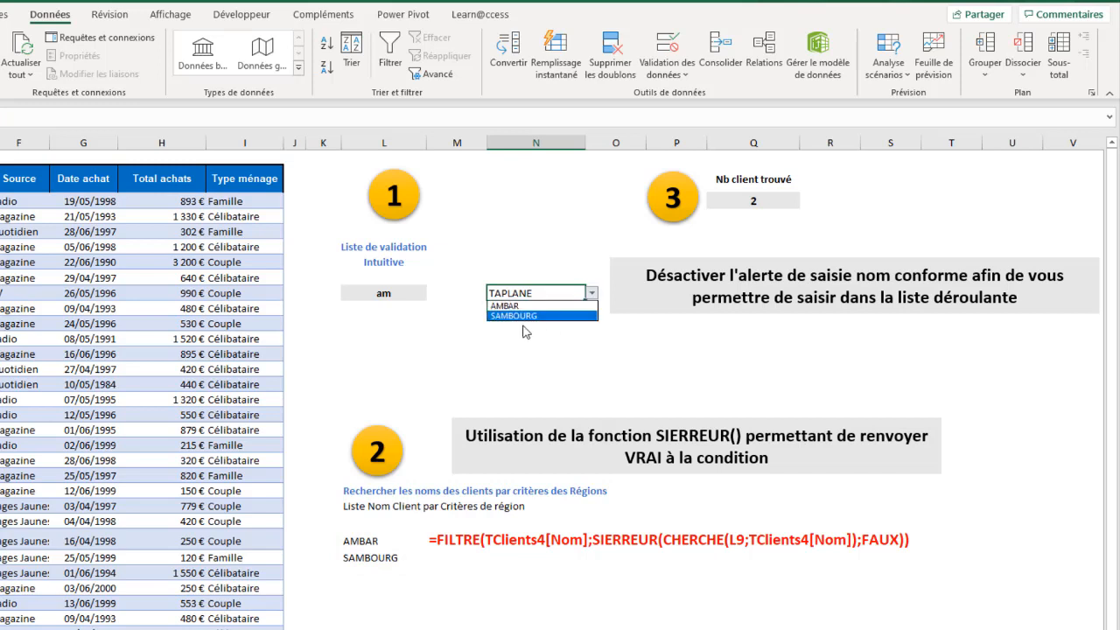
{"action": "left_click", "coordinate": [504, 309]}
{"action": "left_click", "coordinate": [511, 328]}
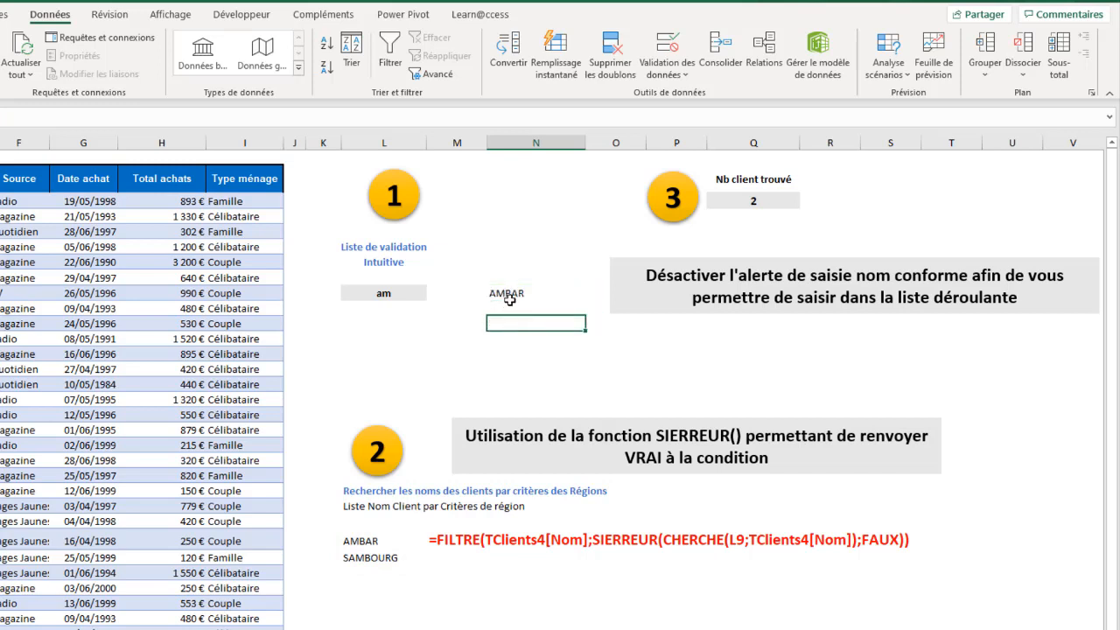
Try to enter "gfg" in N9, cancel the entry and view the names its drop-down list allows.
{"action": "left_click", "coordinate": [522, 304]}
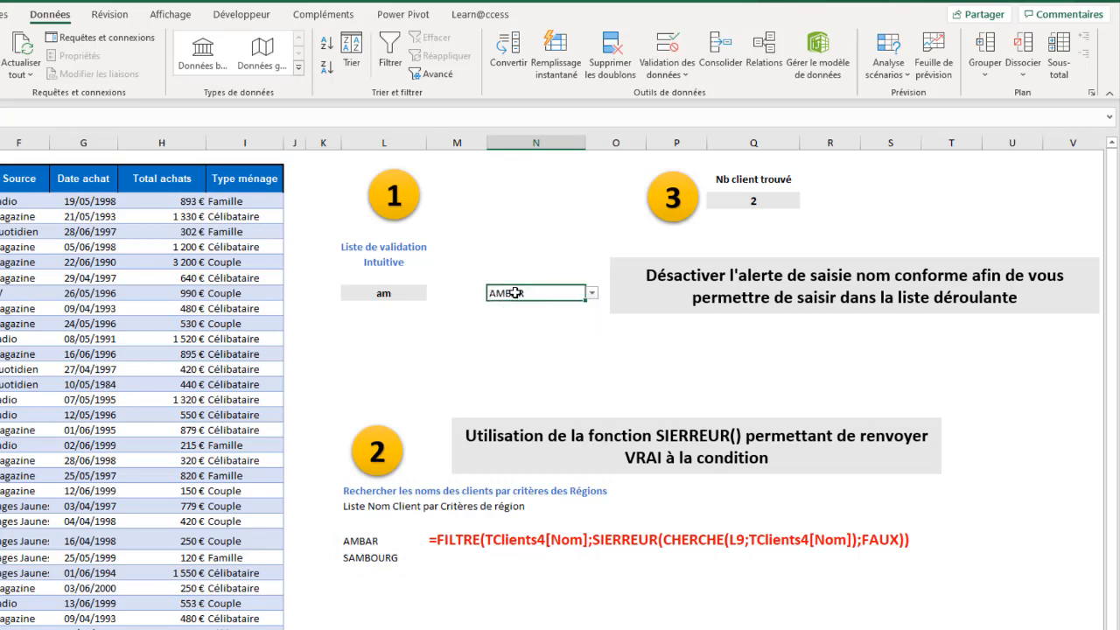
{"action": "type", "text": "gfg"}
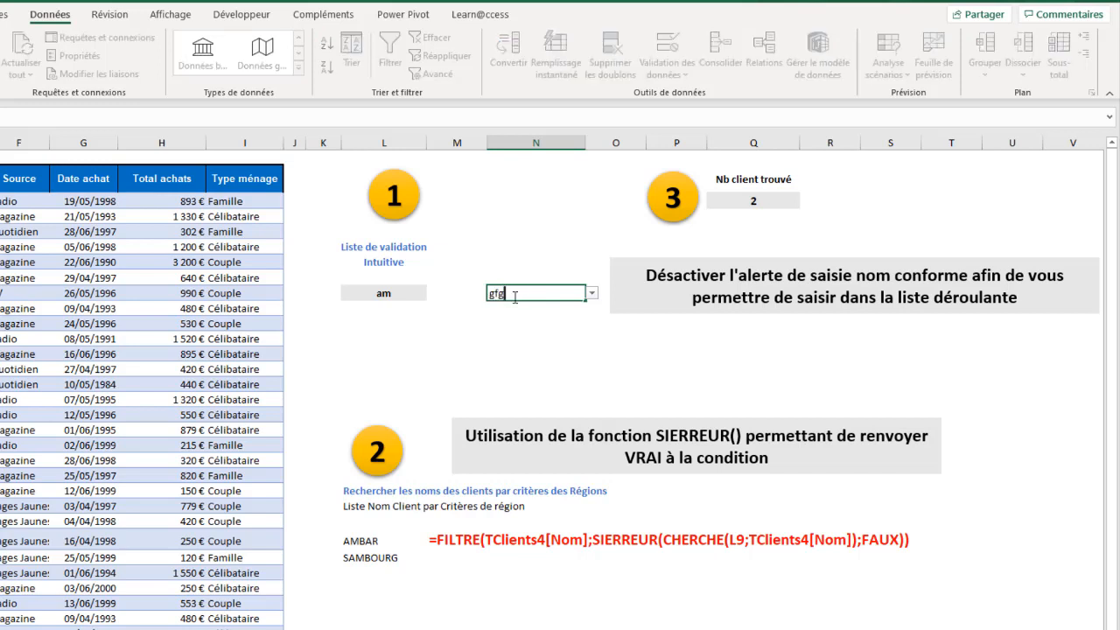
{"action": "key", "text": "Return"}
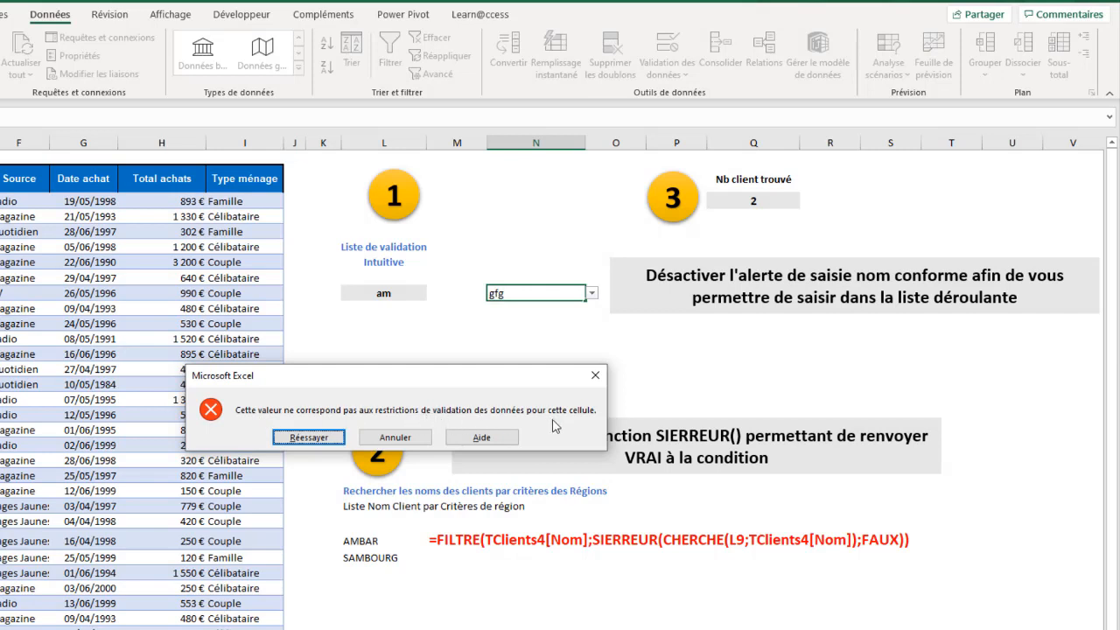
{"action": "left_click", "coordinate": [394, 437]}
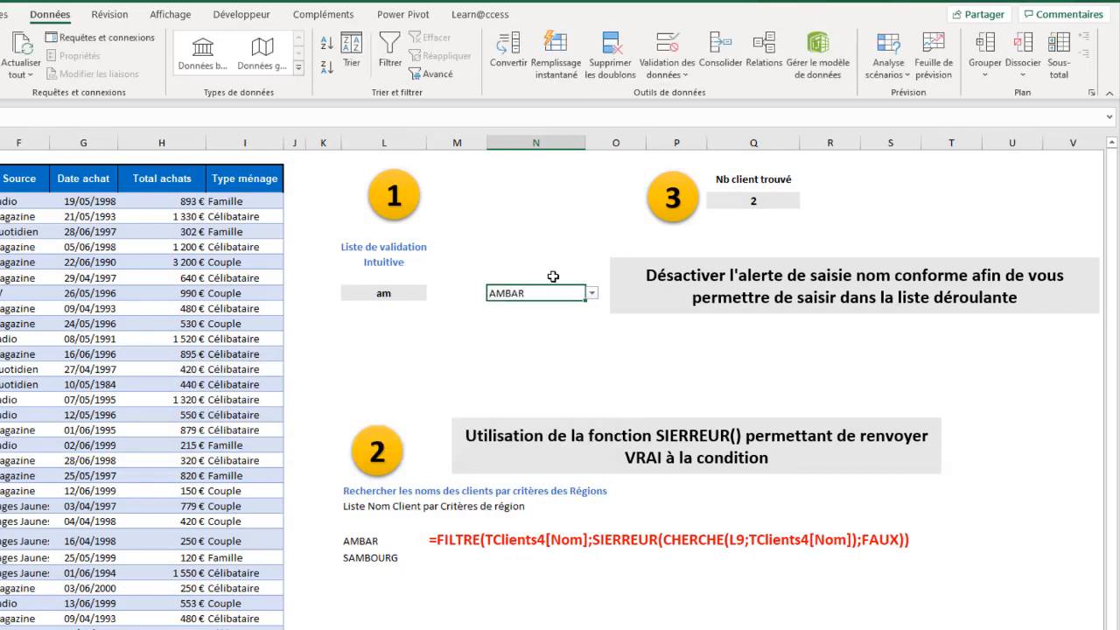
{"action": "left_click", "coordinate": [592, 293]}
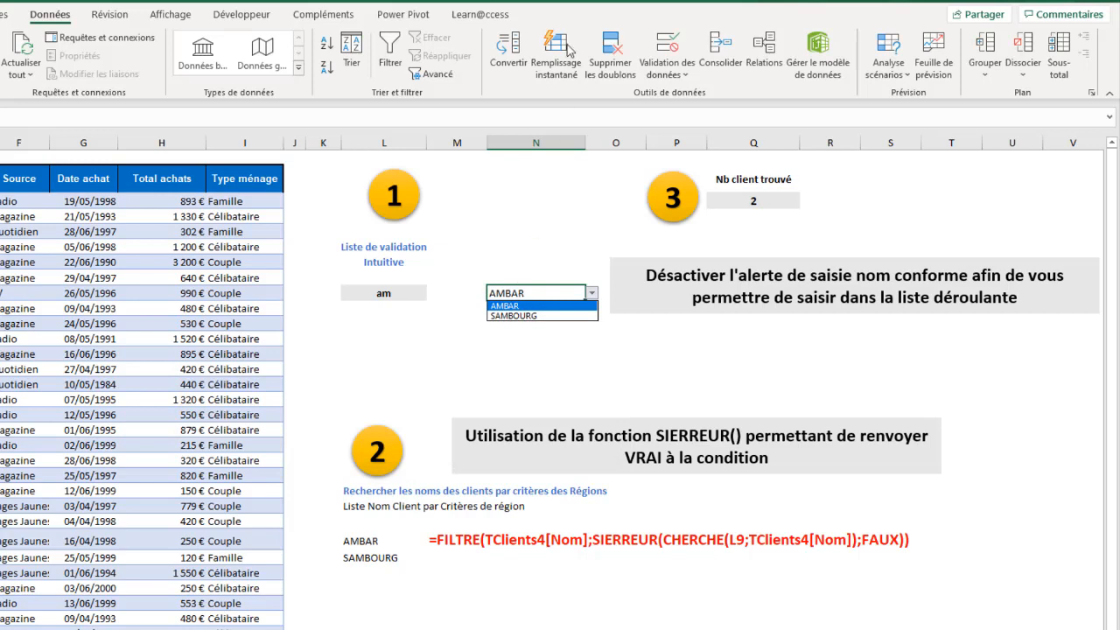
{"action": "left_click", "coordinate": [527, 291]}
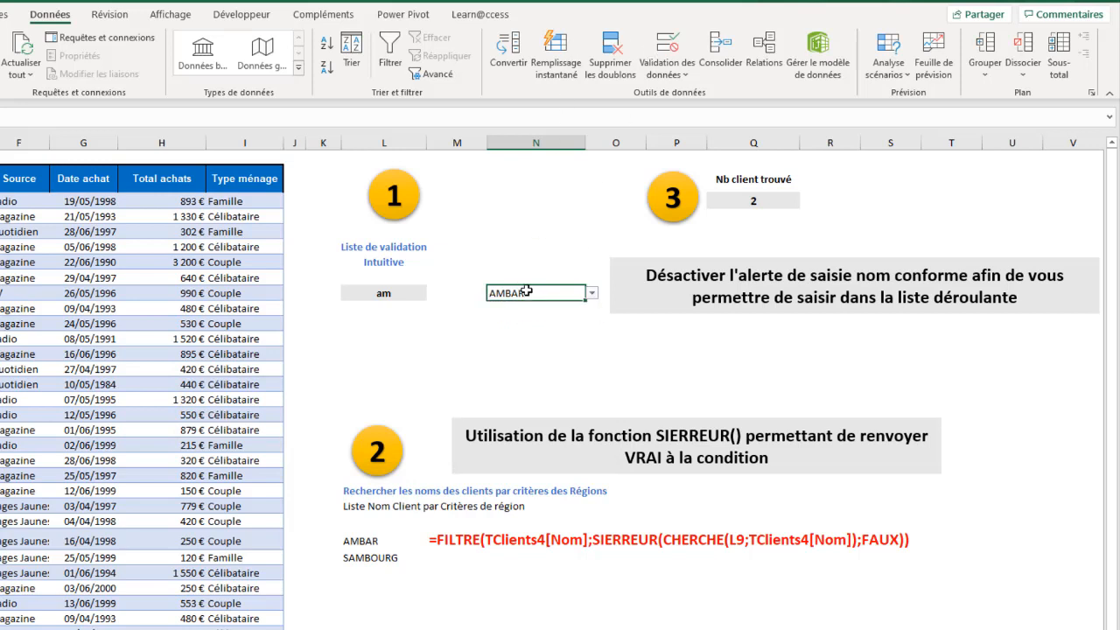
Make the name in cell N9 bold.
{"action": "left_click", "coordinate": [730, 275]}
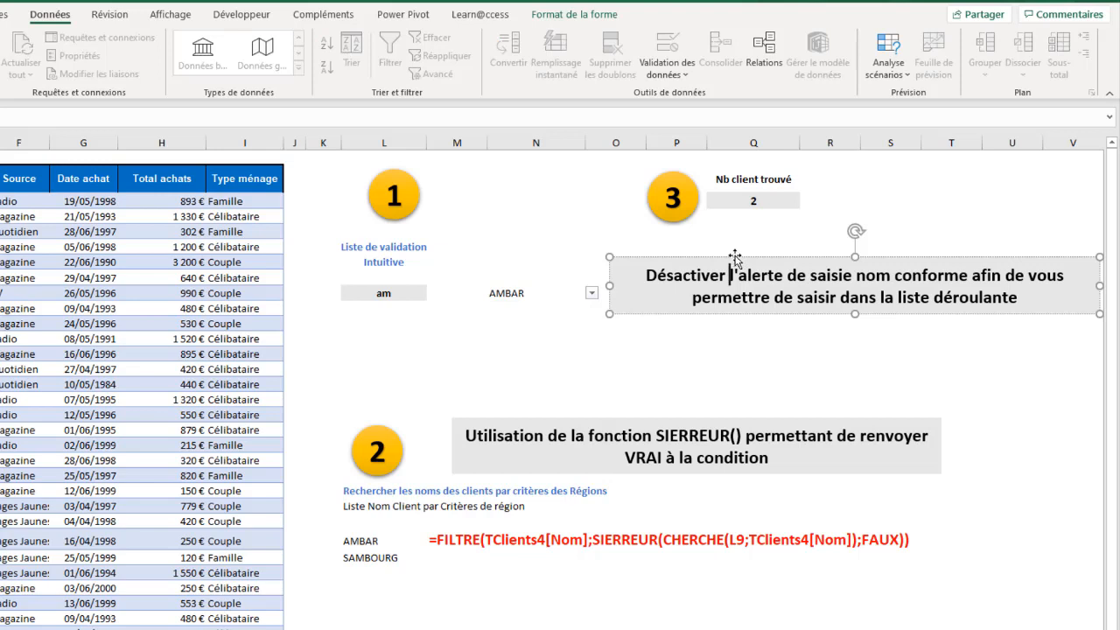
{"action": "left_click", "coordinate": [735, 257]}
{"action": "left_click", "coordinate": [519, 293]}
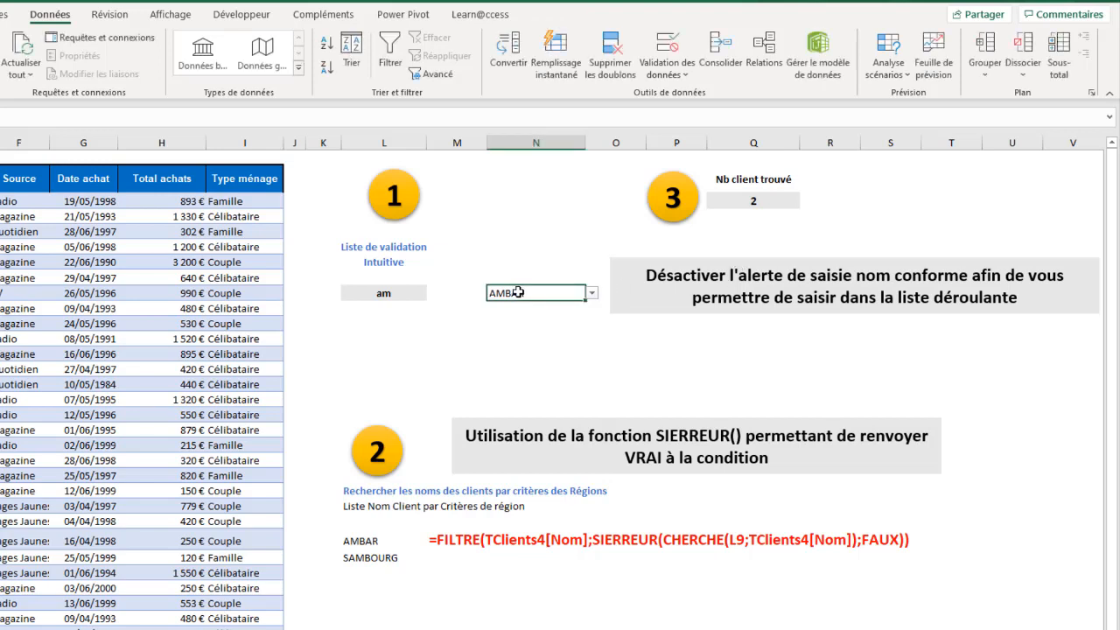
{"action": "left_click", "coordinate": [0, 14]}
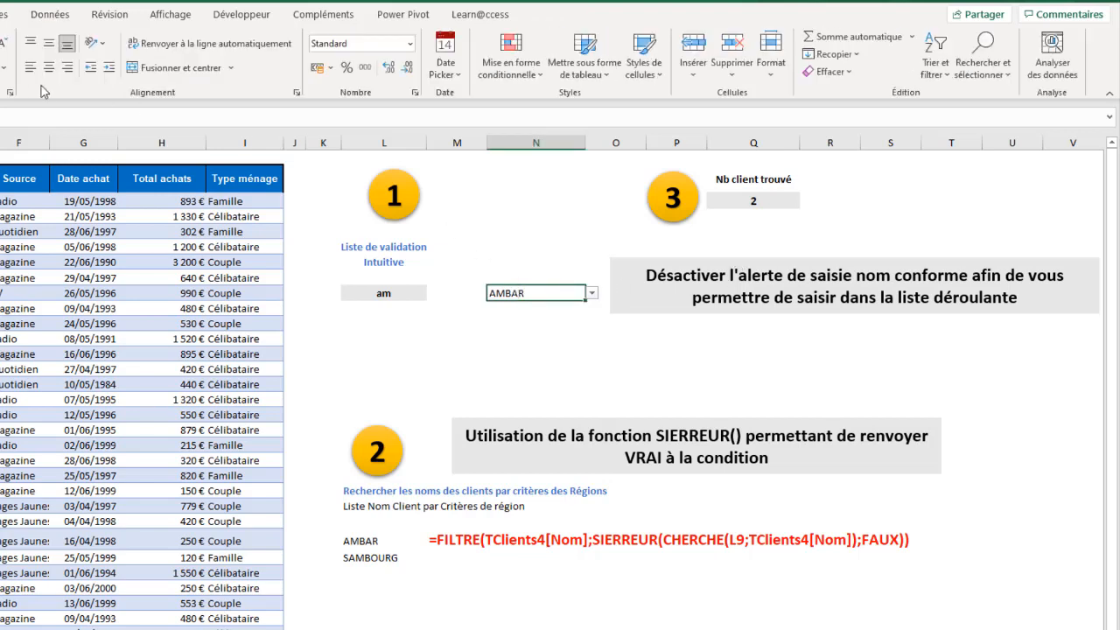
{"action": "left_click", "coordinate": [0, 68]}
{"action": "left_click", "coordinate": [0, 67]}
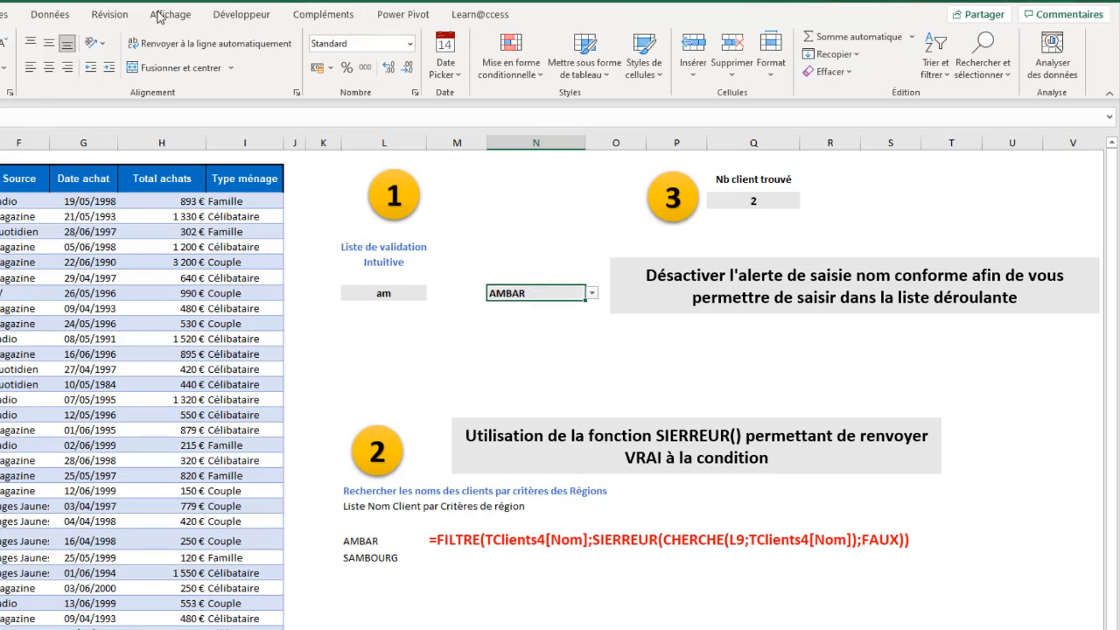
Disable the error alert for invalid data in the data validation of cell N9.
{"action": "left_click", "coordinate": [50, 14]}
{"action": "left_click", "coordinate": [672, 68]}
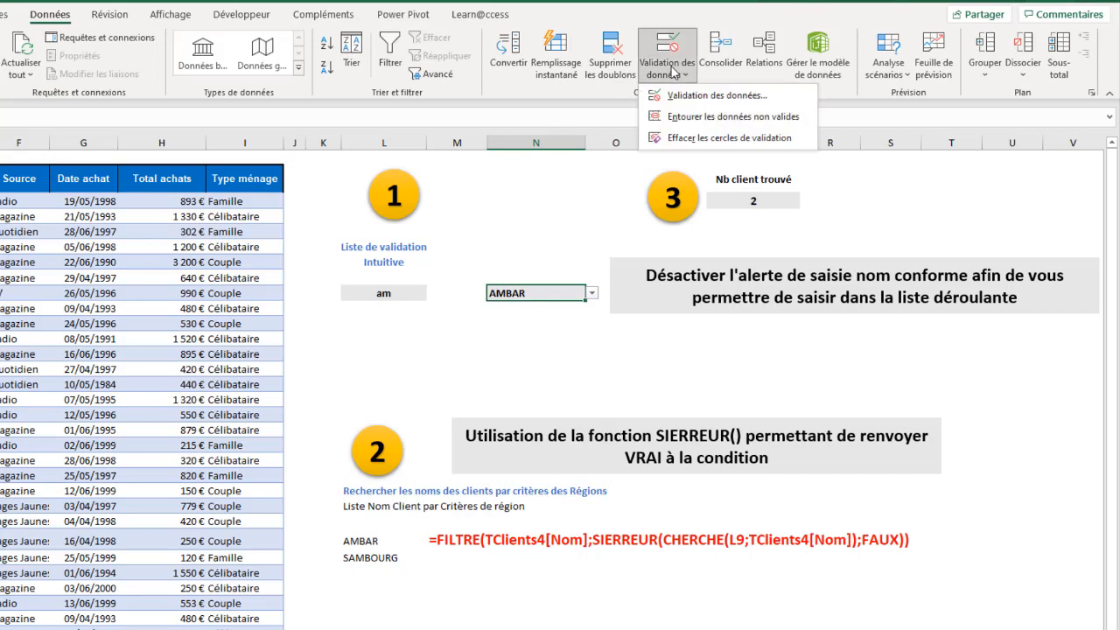
{"action": "left_click", "coordinate": [697, 96]}
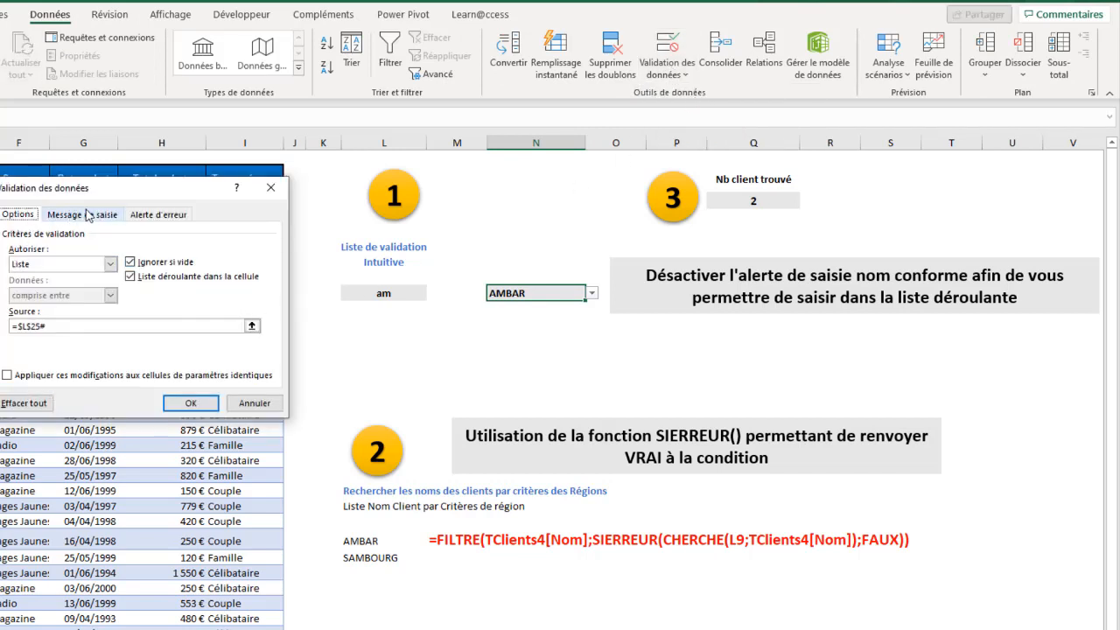
{"action": "left_click", "coordinate": [177, 216]}
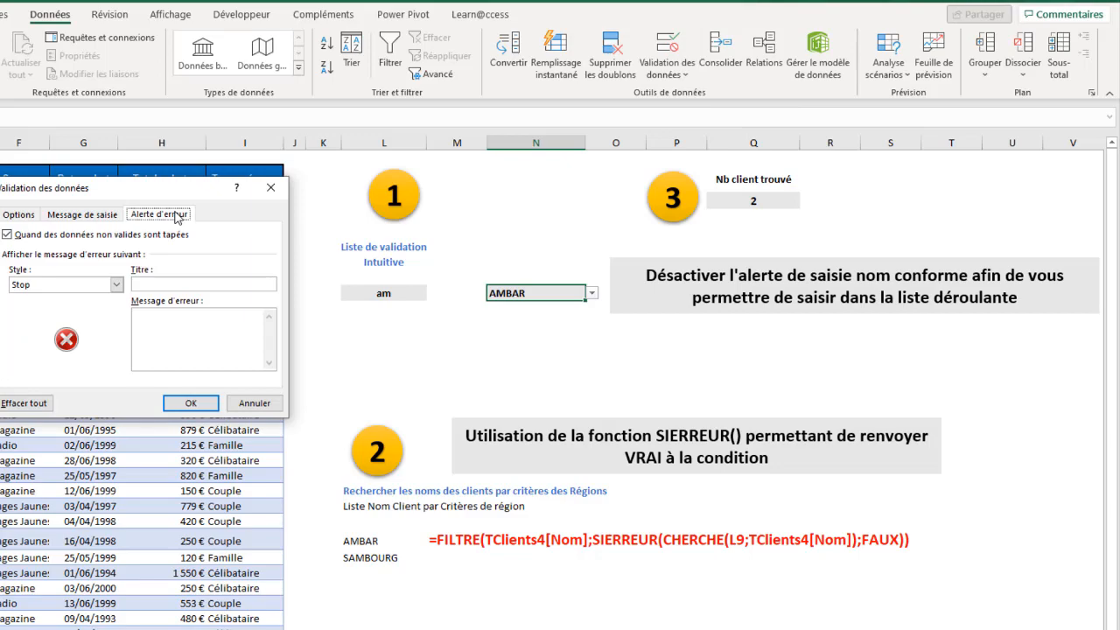
{"action": "left_click", "coordinate": [8, 235]}
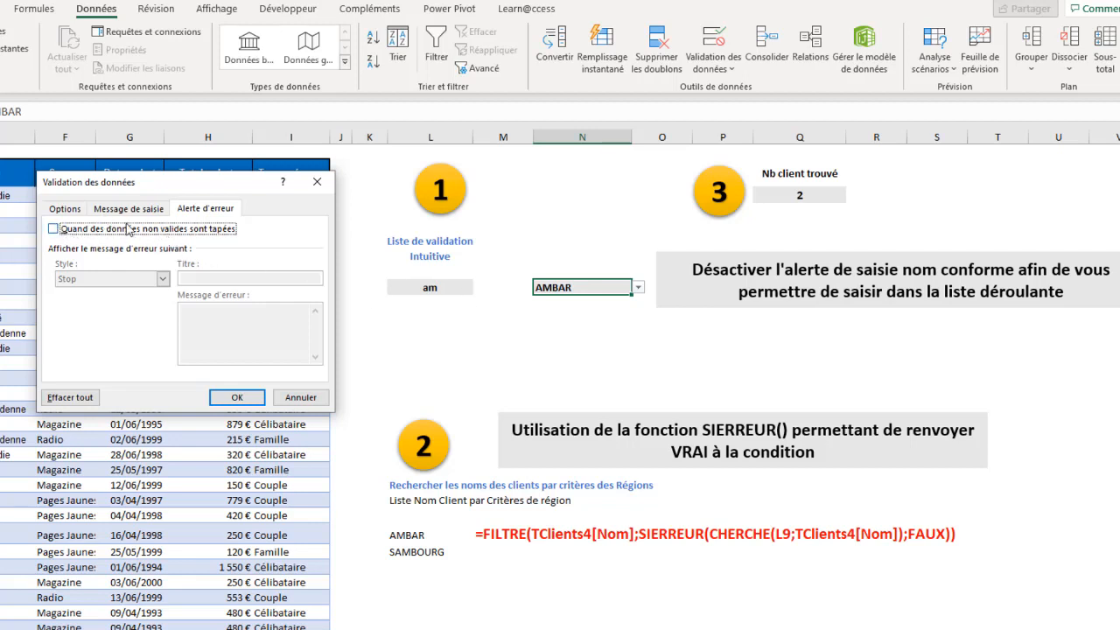
{"action": "left_click", "coordinate": [240, 398]}
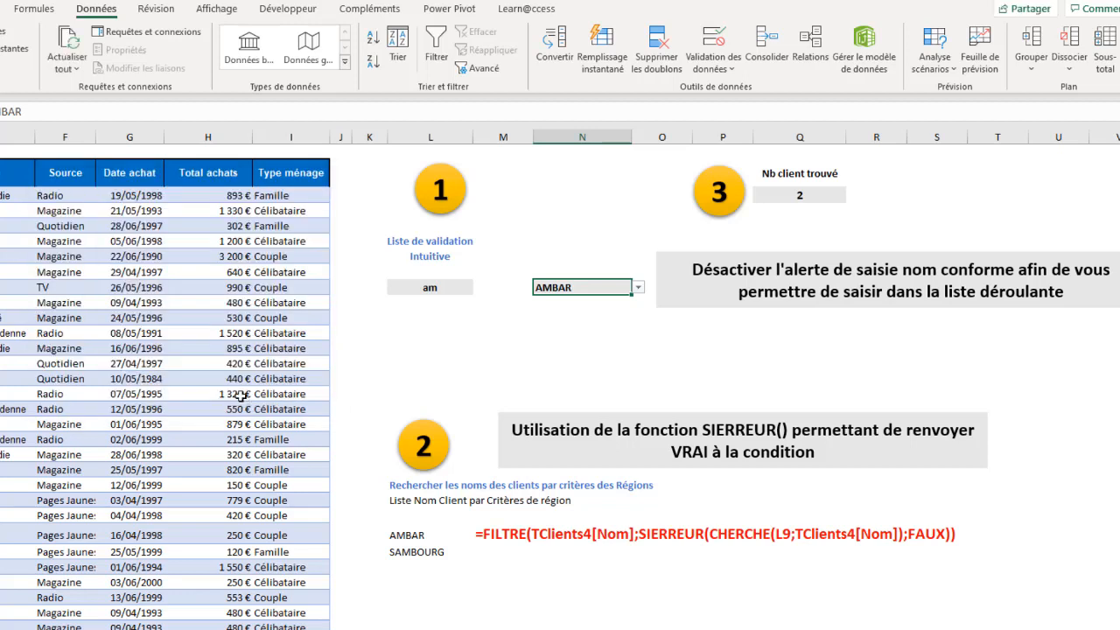
Choose the first listed name in N9, replace it with the search text "te" and view the cell's drop-down list.
{"action": "left_click", "coordinate": [640, 287]}
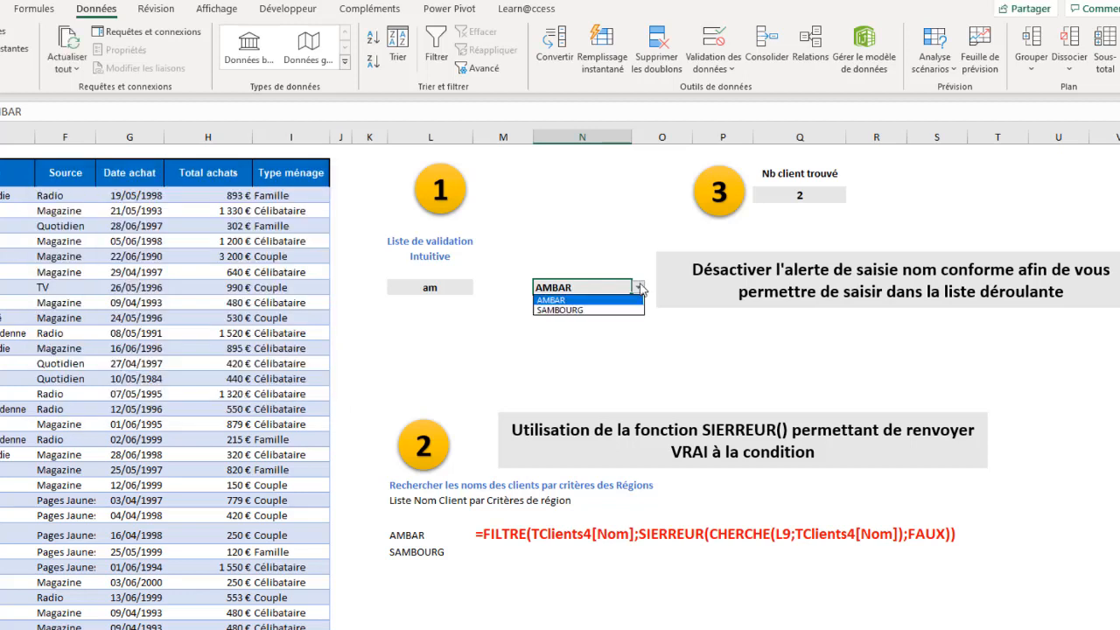
{"action": "left_click", "coordinate": [572, 299]}
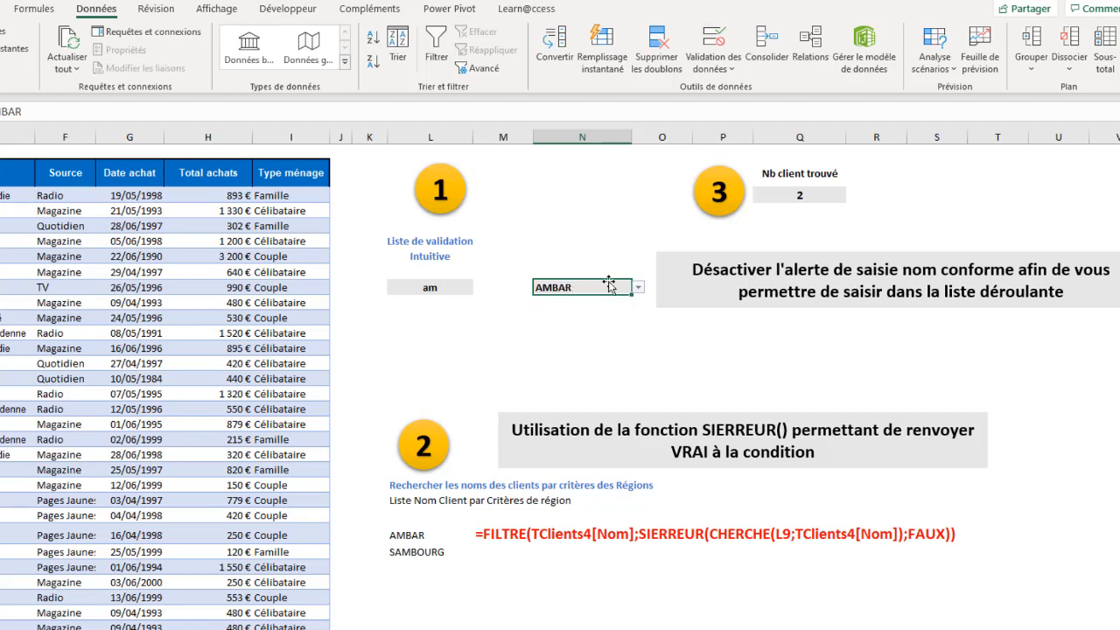
{"action": "type", "text": "te"}
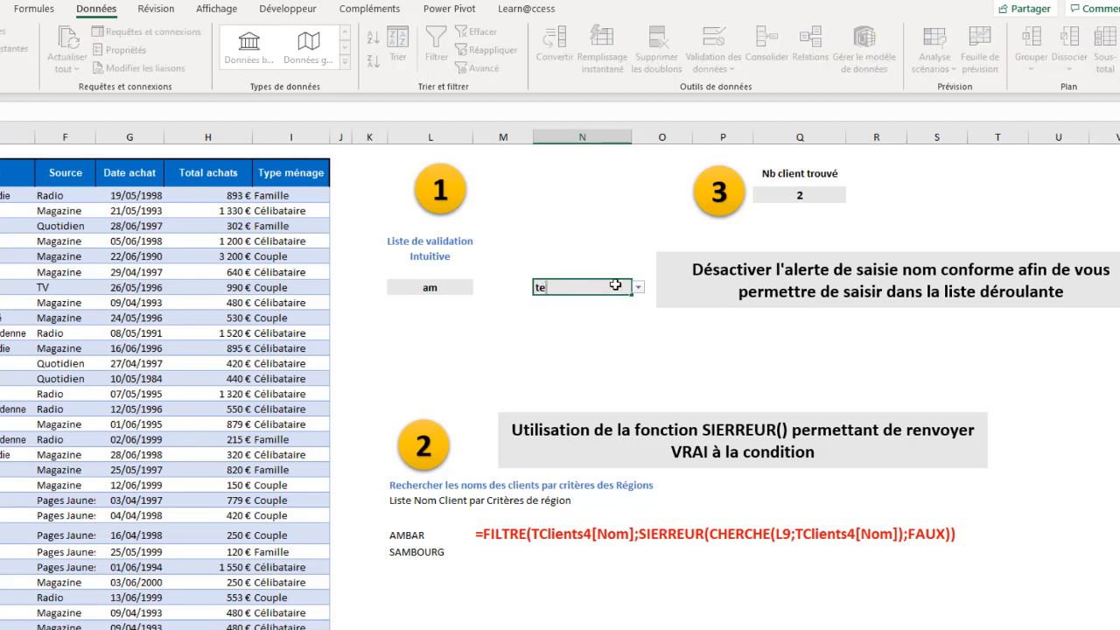
{"action": "key", "text": "Return"}
{"action": "left_click", "coordinate": [615, 285]}
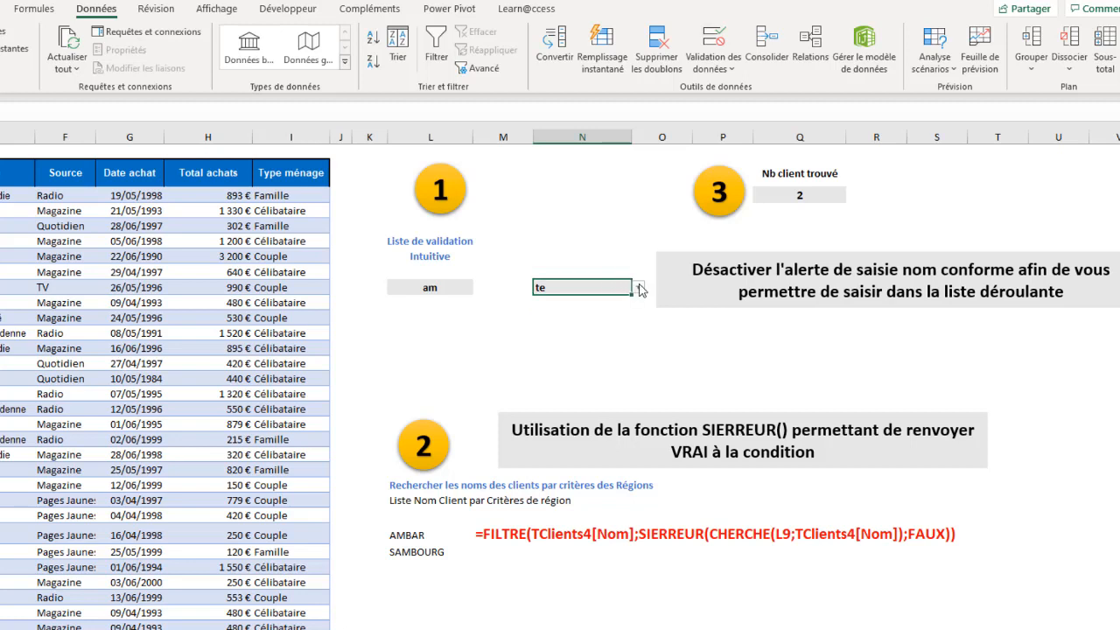
{"action": "left_click", "coordinate": [638, 287]}
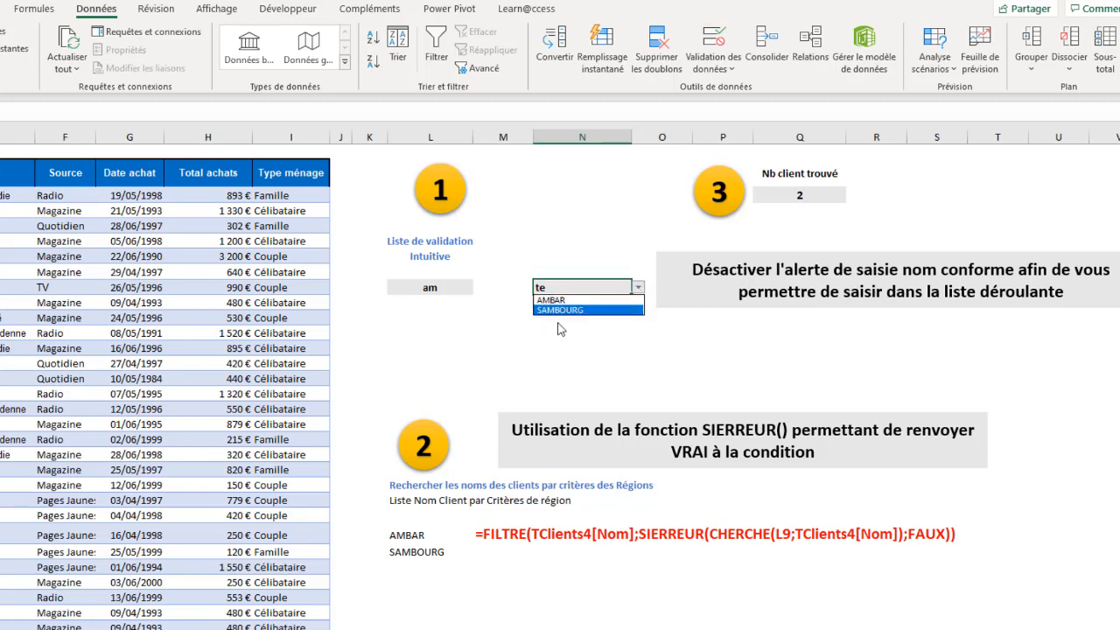
{"action": "left_click", "coordinate": [581, 284]}
Change the search-text reference of CHERCHE in the FILTRE formula in L25 from L9 to N9.
{"action": "left_click", "coordinate": [438, 531]}
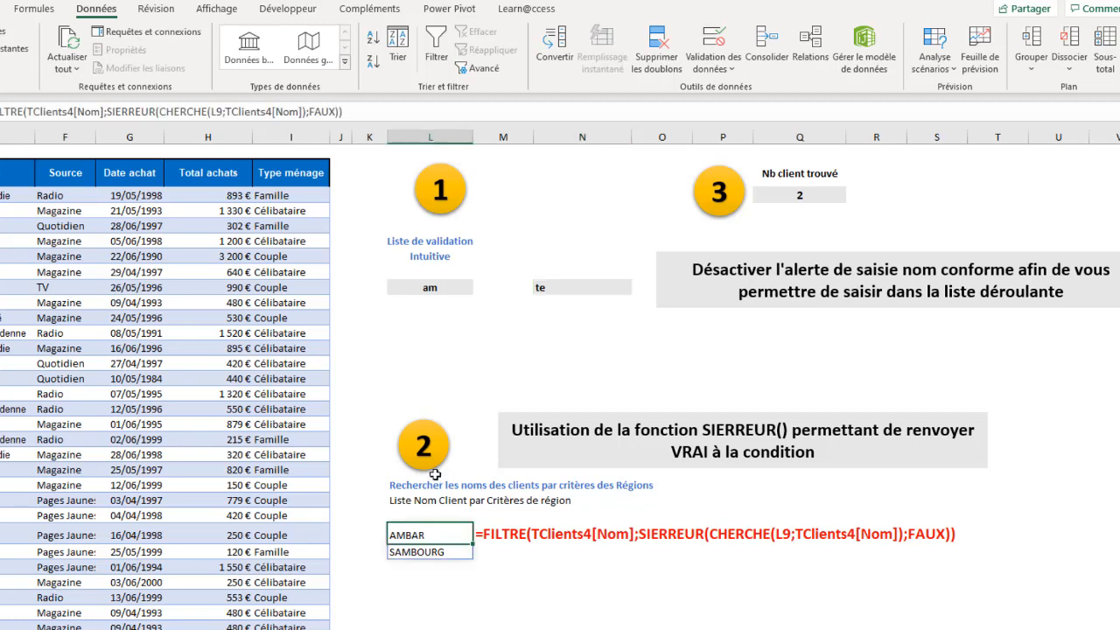
{"action": "left_click", "coordinate": [221, 112]}
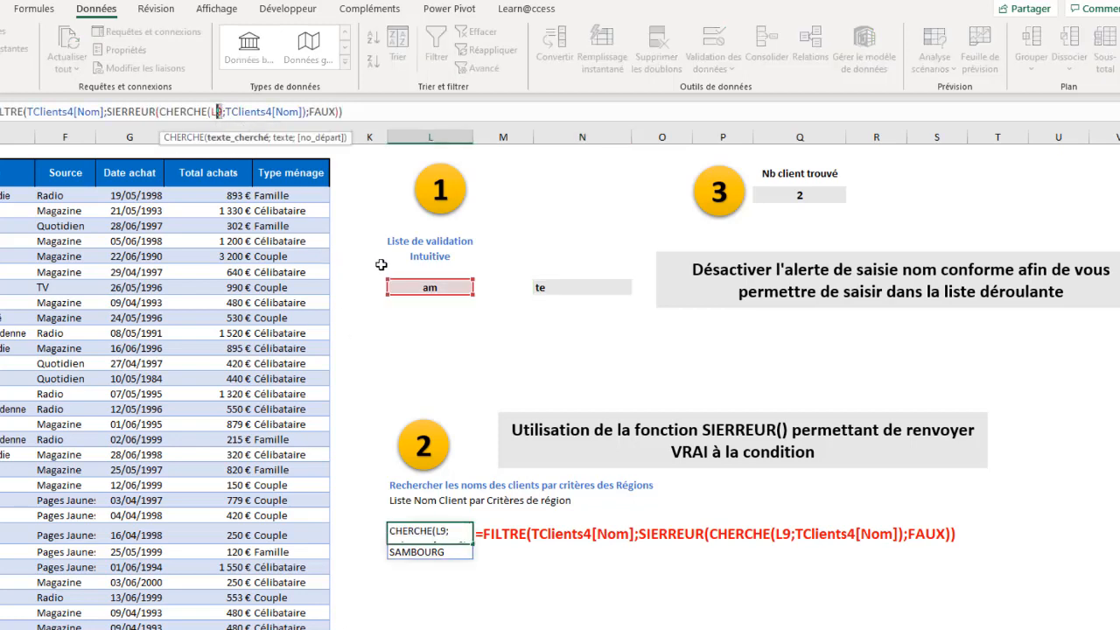
{"action": "left_click_drag", "start_coordinate": [448, 299], "coordinate": [569, 294]}
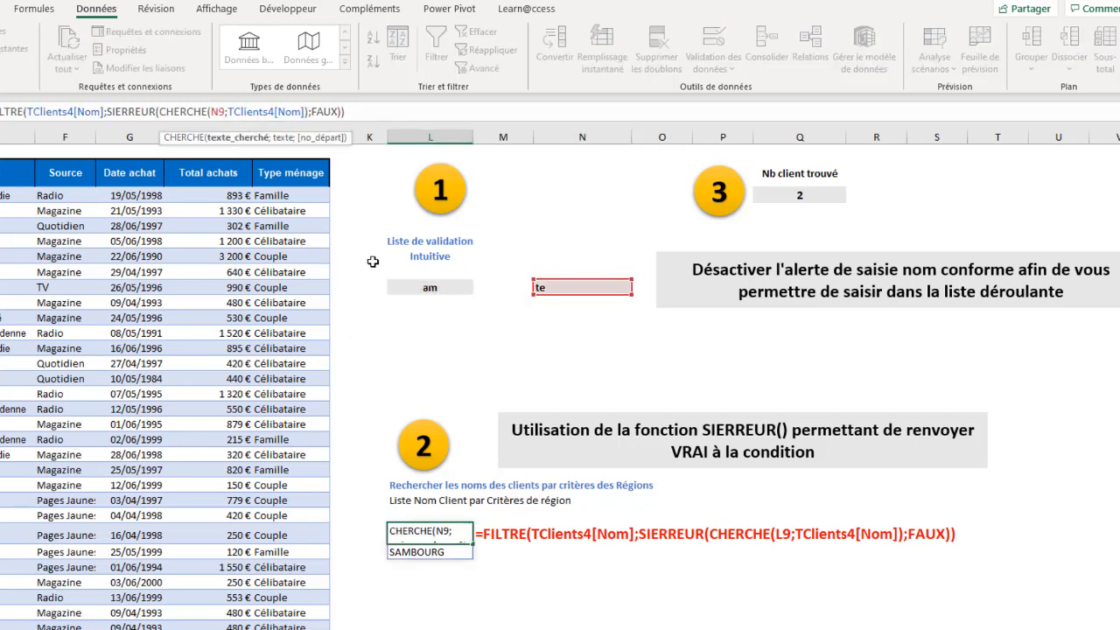
{"action": "key", "text": "Return"}
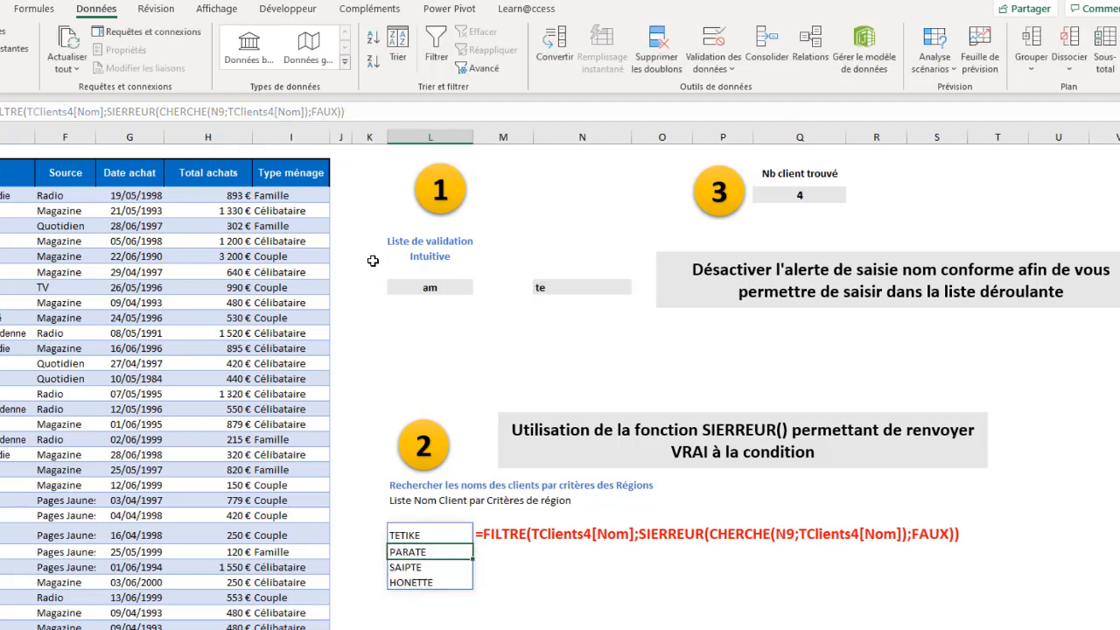
View the client names offered by the drop-down list in N9 for the search text "te".
{"action": "left_click", "coordinate": [593, 285]}
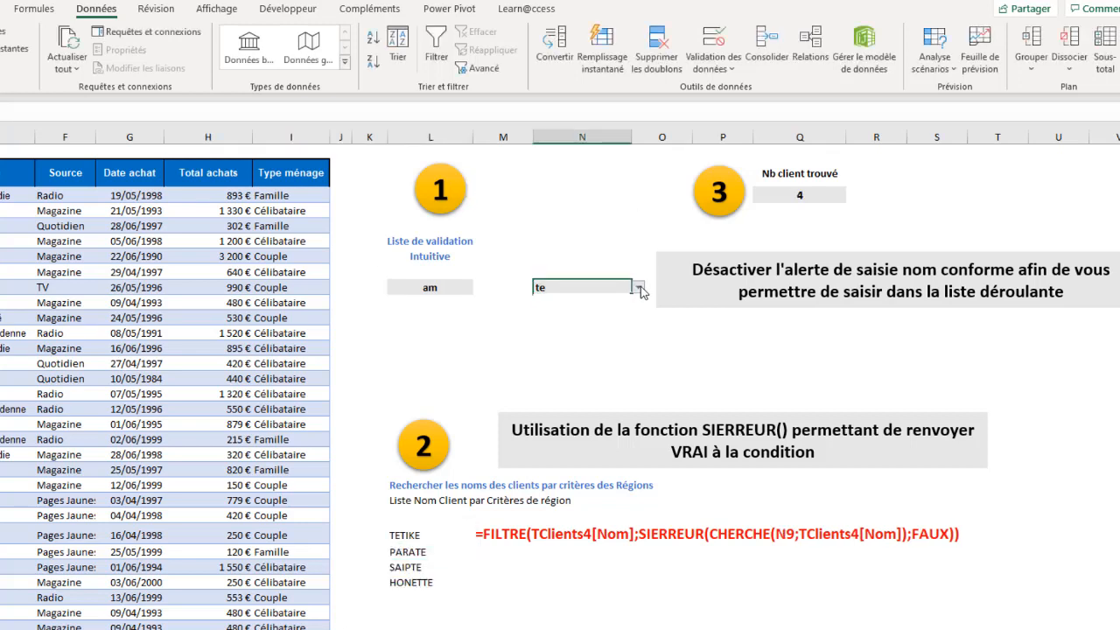
{"action": "left_click", "coordinate": [640, 288]}
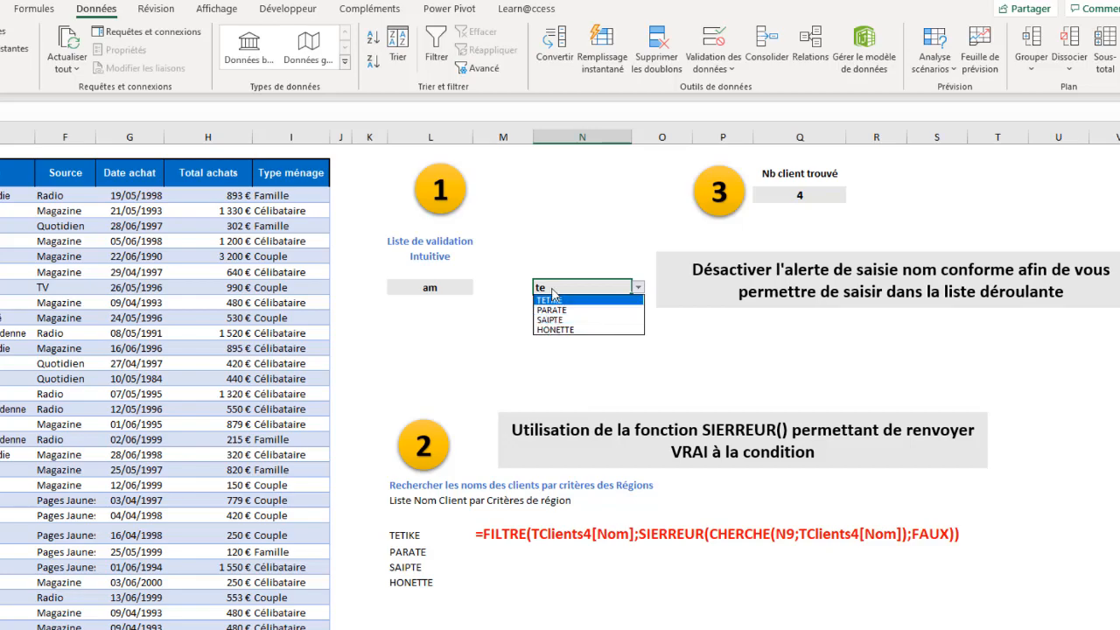
{"action": "left_click", "coordinate": [553, 287]}
Replace the search text in N9 with the wildcard "*" and look through the filtered names from L25 downward.
{"action": "type", "text": "*"}
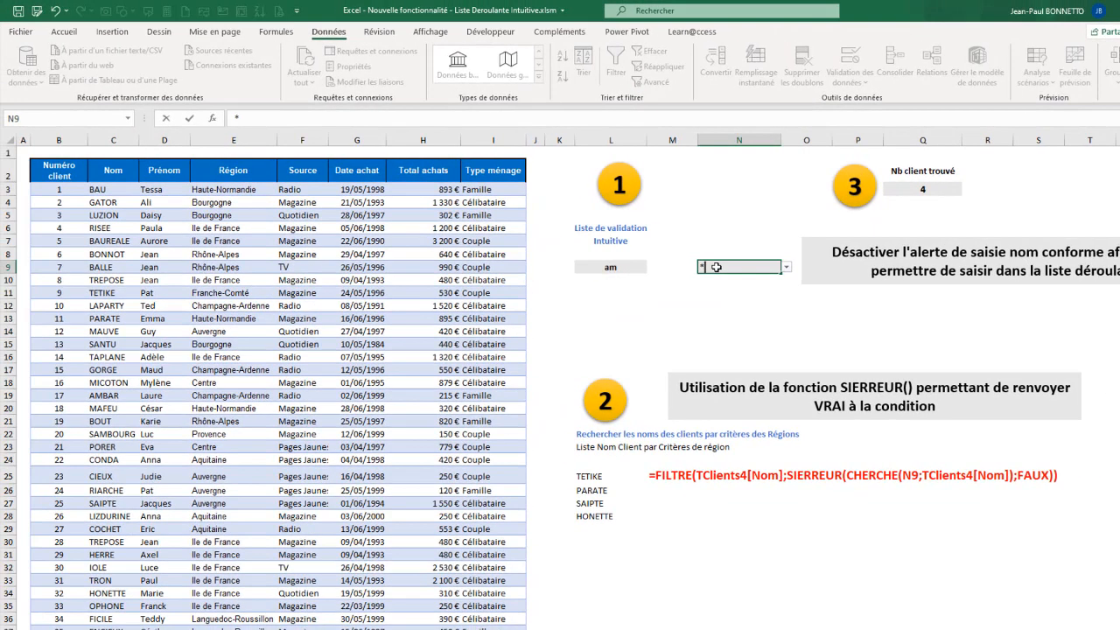
{"action": "key", "text": "Return"}
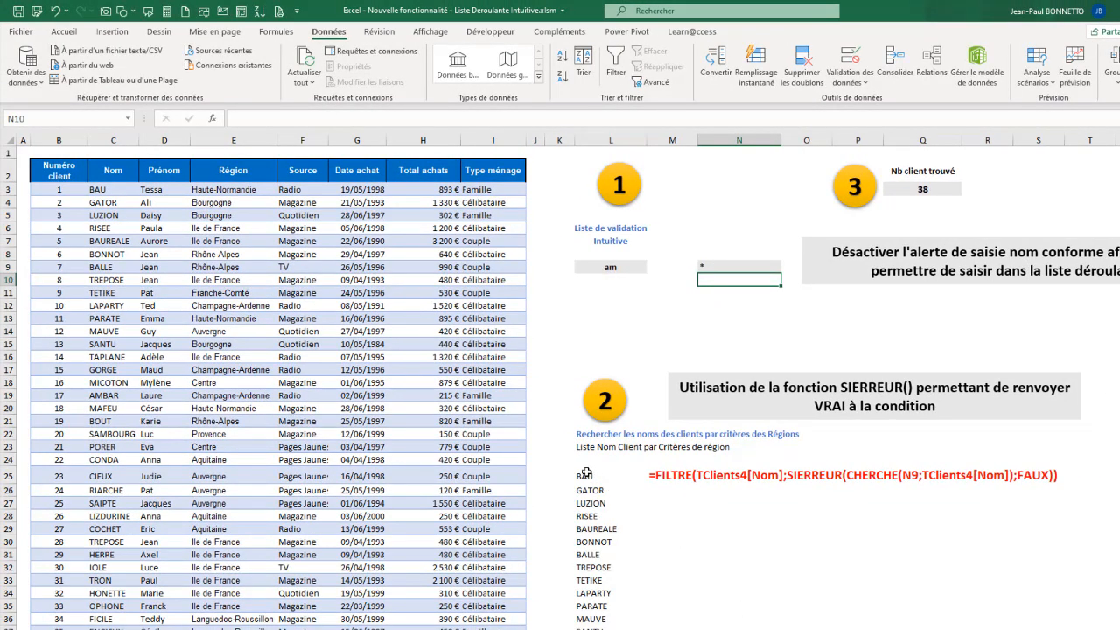
{"action": "left_click", "coordinate": [585, 474]}
{"action": "scroll", "coordinate": [595, 490], "scroll_direction": "down", "scroll_amount": 12}
{"action": "scroll", "coordinate": [595, 490], "scroll_direction": "up", "scroll_amount": 12}
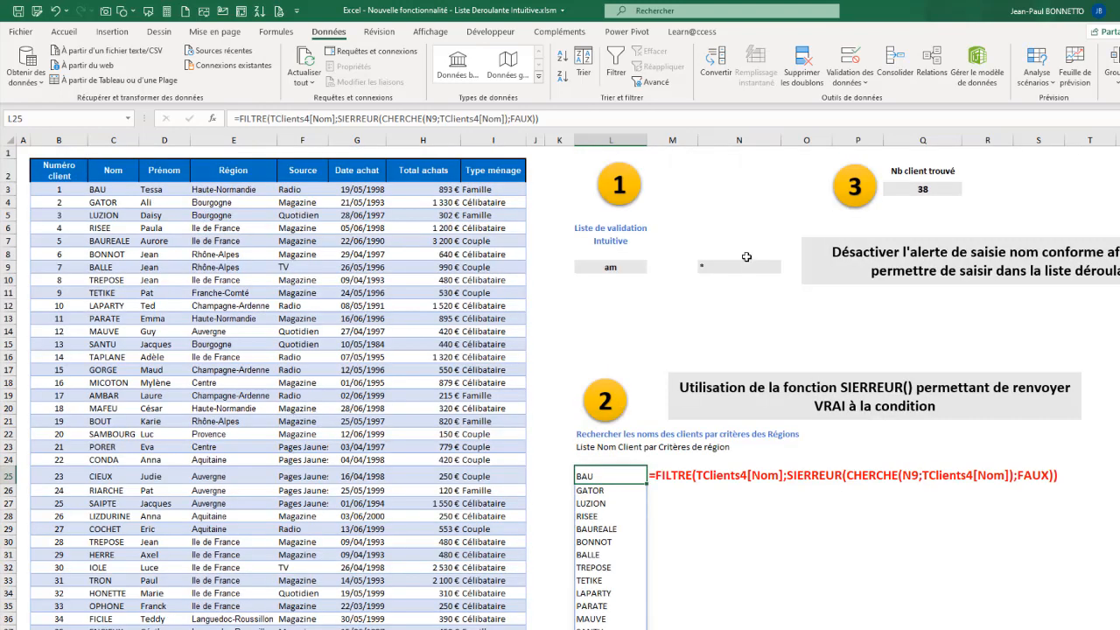
Look through all the client names in the drop-down list of N9 and close it without choosing one.
{"action": "left_click", "coordinate": [756, 267]}
{"action": "left_click", "coordinate": [787, 266]}
{"action": "scroll", "coordinate": [744, 297], "scroll_direction": "down", "scroll_amount": 10}
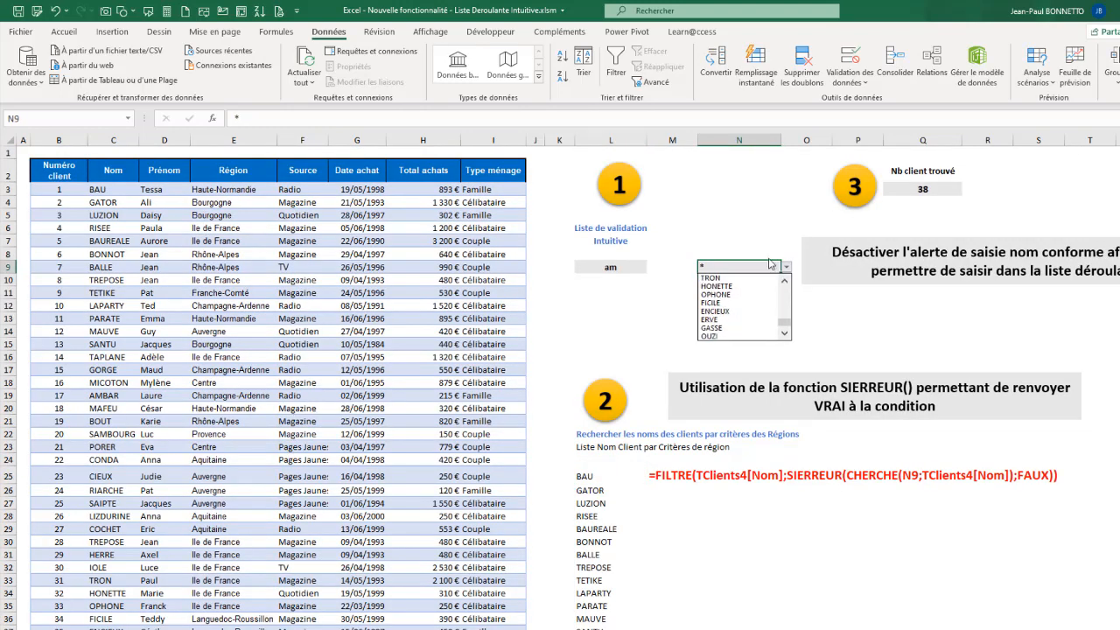
{"action": "key", "text": "Escape"}
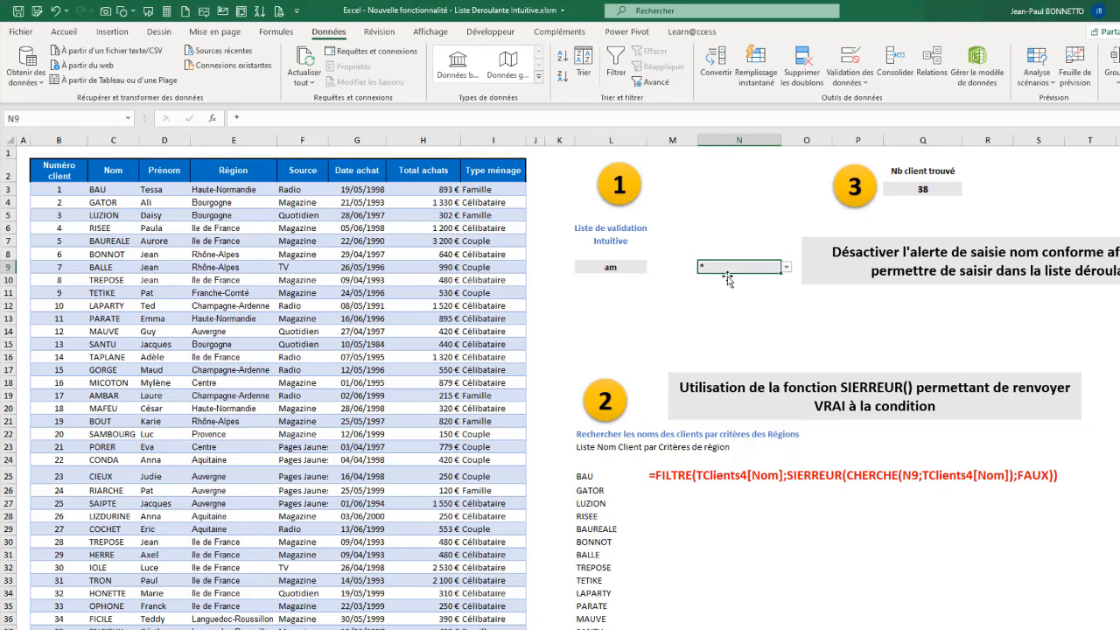
Replace the search text in N9 with "en*" and choose the matching name from its drop-down list.
{"action": "type", "text": "en"}
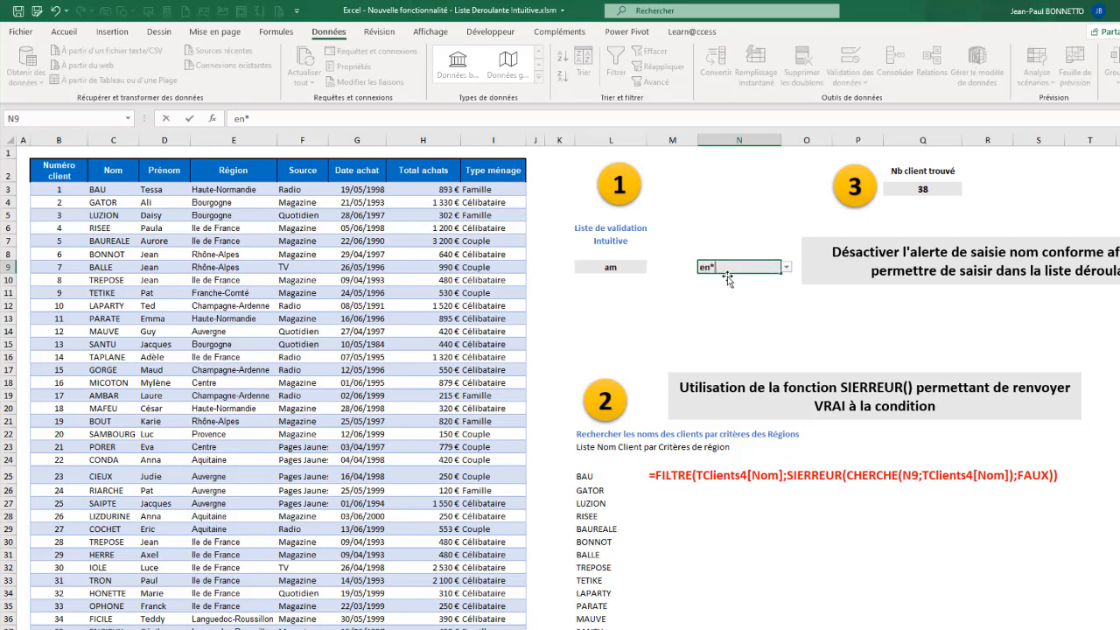
{"action": "type", "text": "*"}
{"action": "key", "text": "Return"}
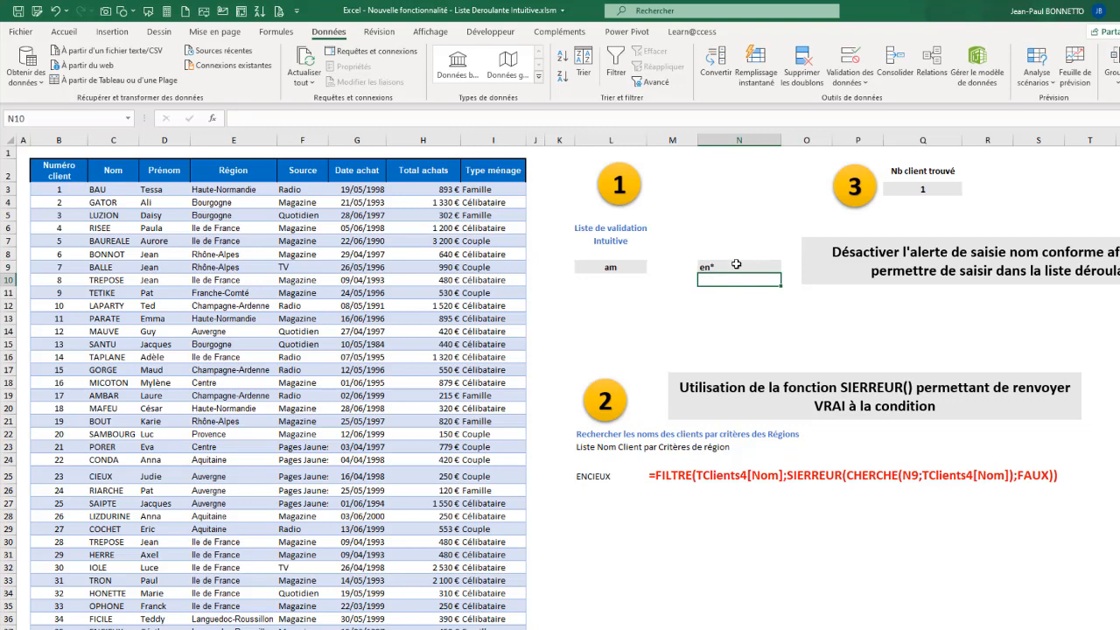
{"action": "left_click", "coordinate": [736, 265]}
{"action": "left_click", "coordinate": [787, 267]}
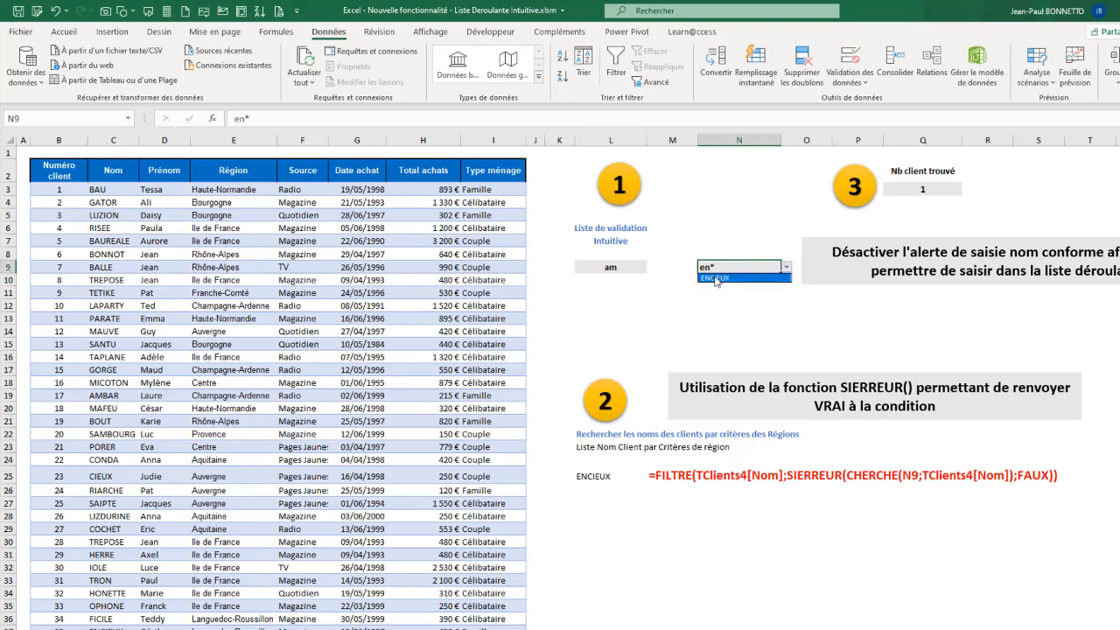
{"action": "left_click", "coordinate": [715, 278]}
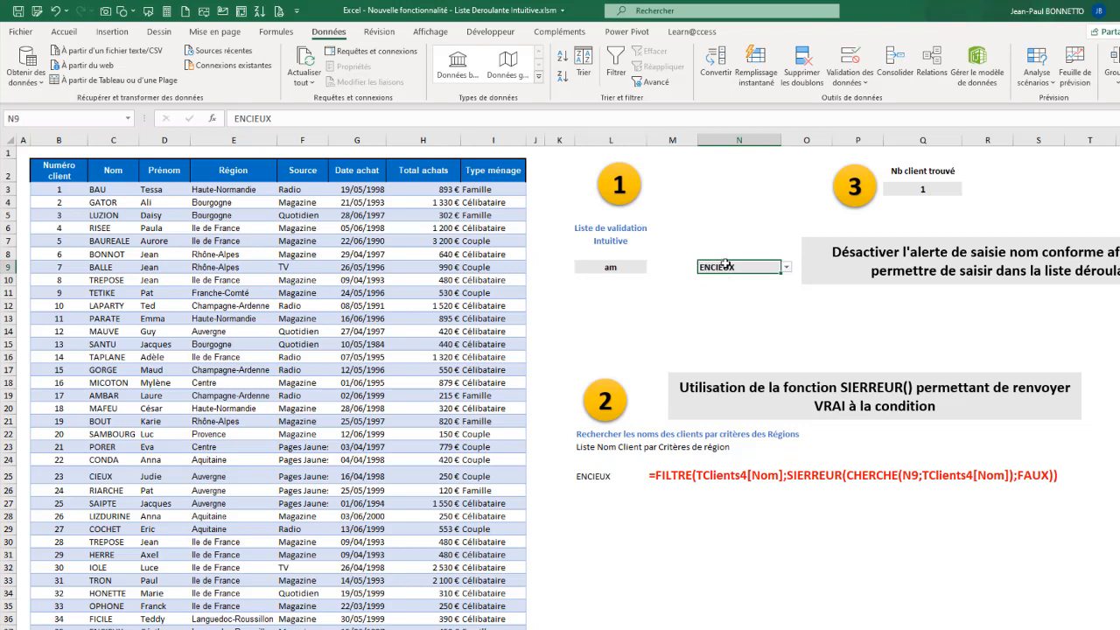
Replace the content of N9 with the search text "tre*" and check the filtered names starting in L25.
{"action": "type", "text": "re"}
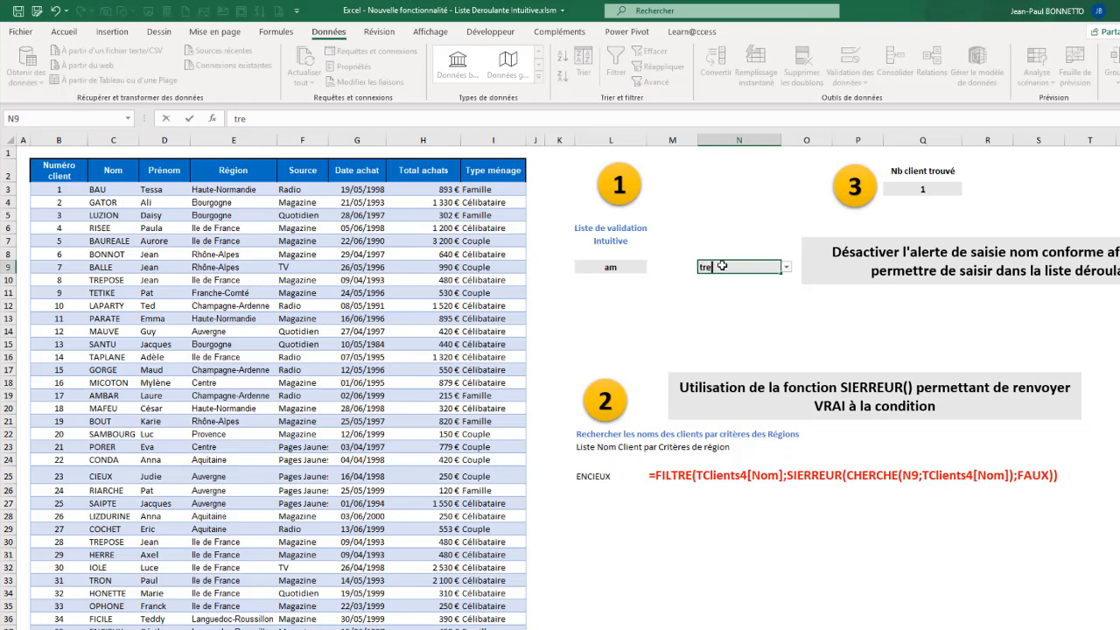
{"action": "type", "text": "*"}
{"action": "key", "text": "Return"}
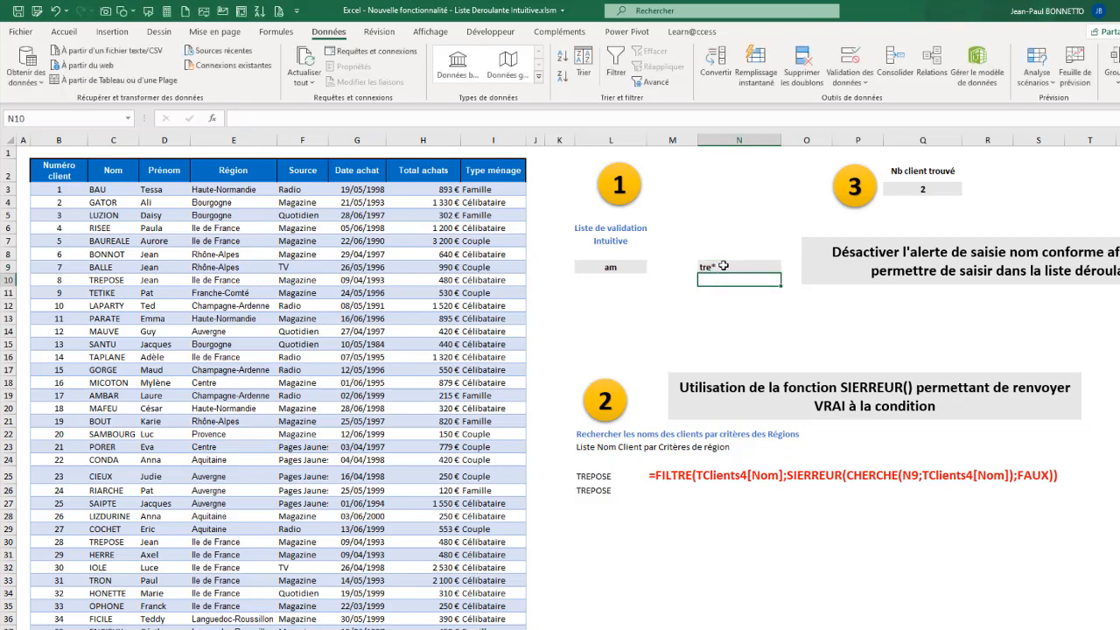
{"action": "left_click", "coordinate": [606, 476]}
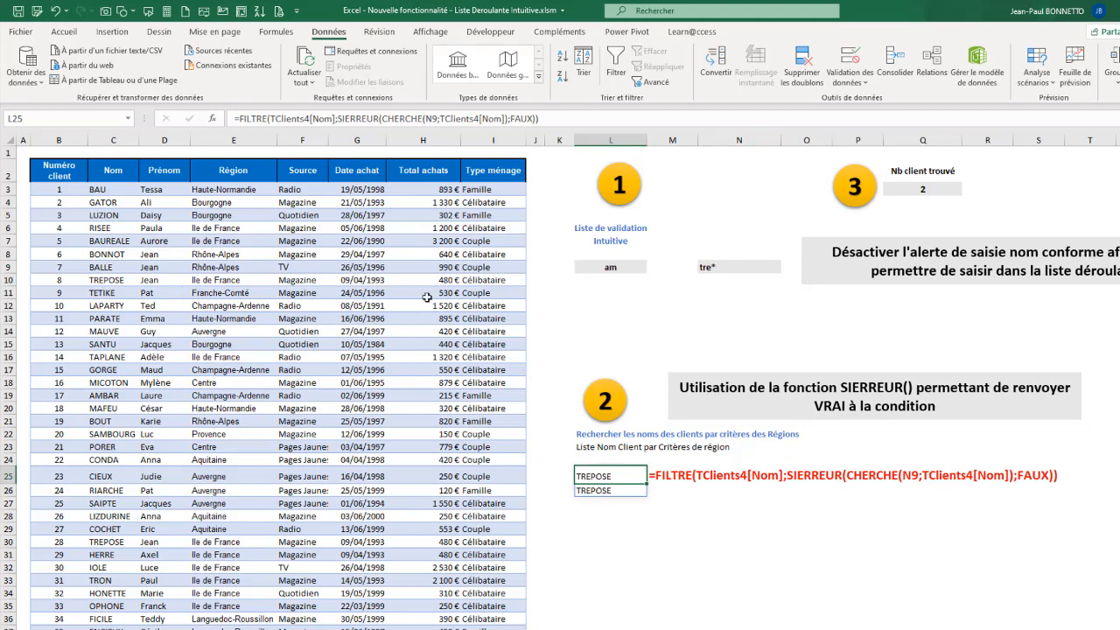
Enter the search text "re" in N9 and check the matching names from L25 downward and in the drop-down list.
{"action": "left_click", "coordinate": [742, 265]}
{"action": "type", "text": "re"}
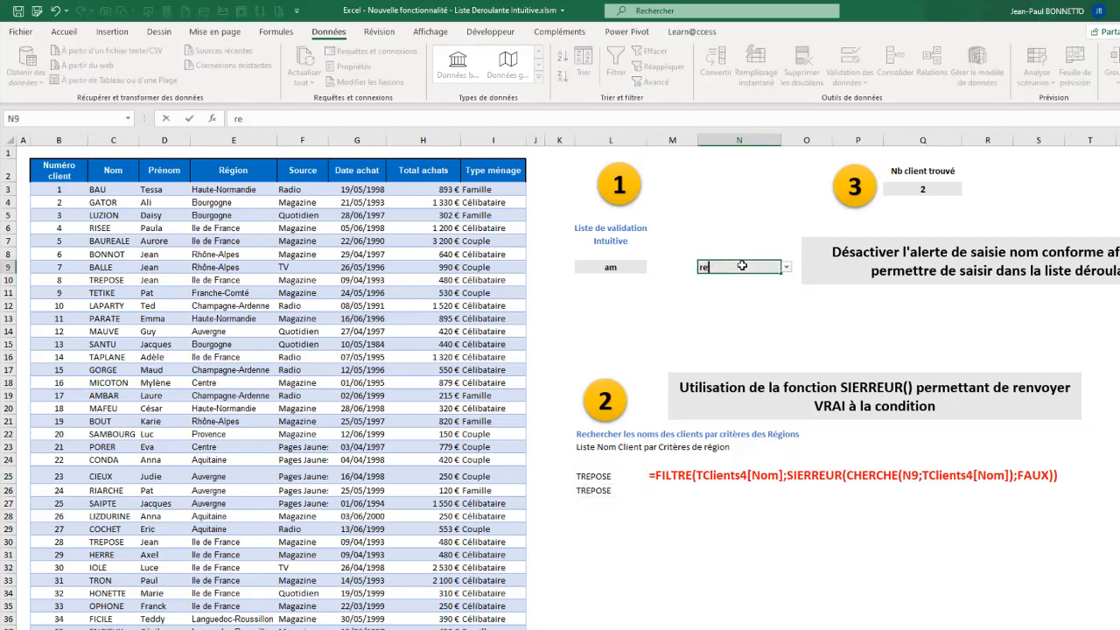
{"action": "key", "text": "Return"}
{"action": "left_click_drag", "start_coordinate": [604, 475], "coordinate": [584, 528]}
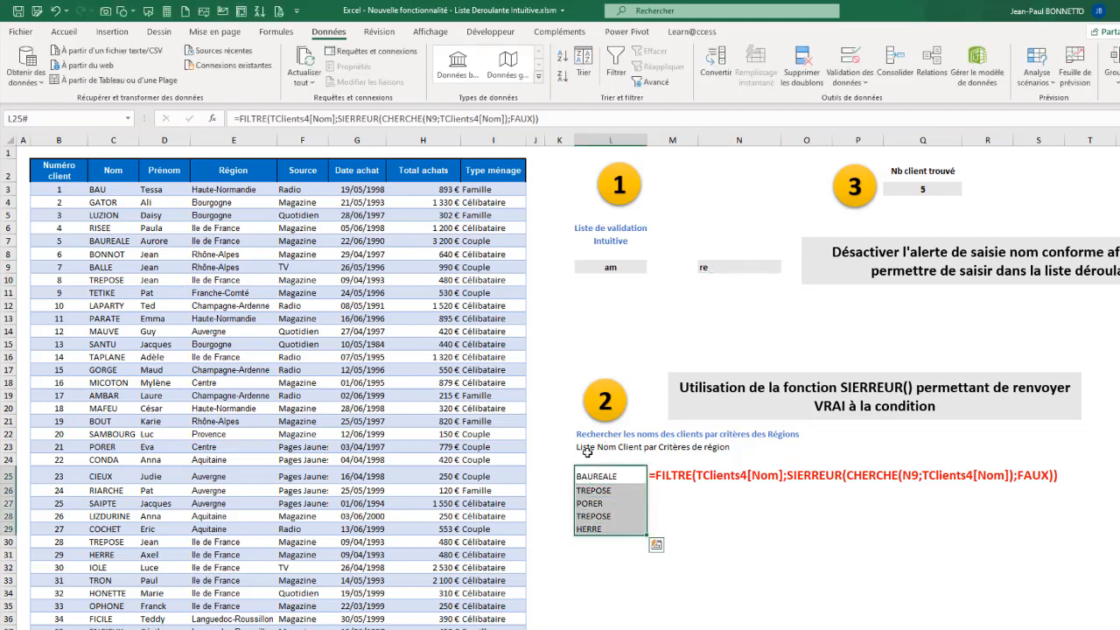
{"action": "left_click", "coordinate": [721, 267]}
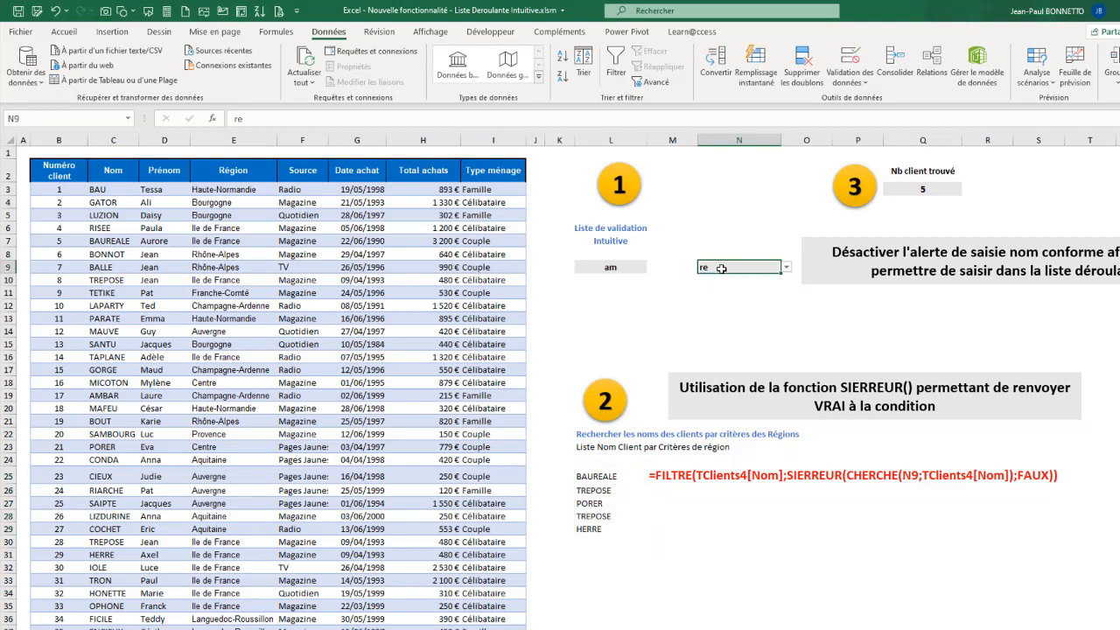
{"action": "left_click", "coordinate": [787, 267]}
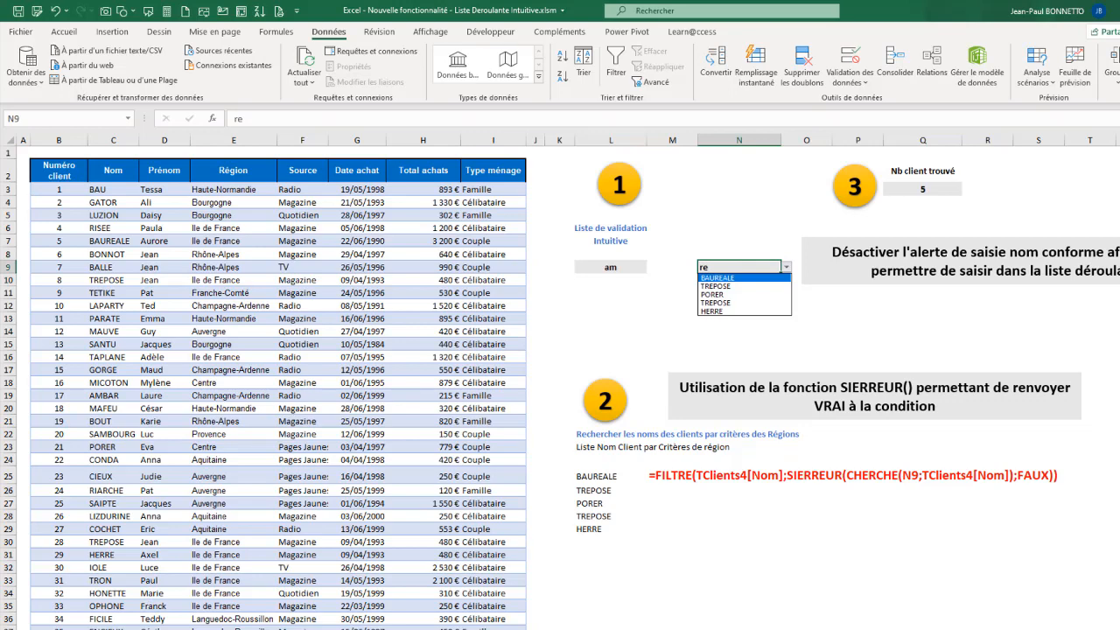
{"action": "key", "text": "Escape"}
View the introduction sheet, return to the client sheet and show the names in the drop-down list of N9.
{"action": "key", "text": "ctrl+Page_Up"}
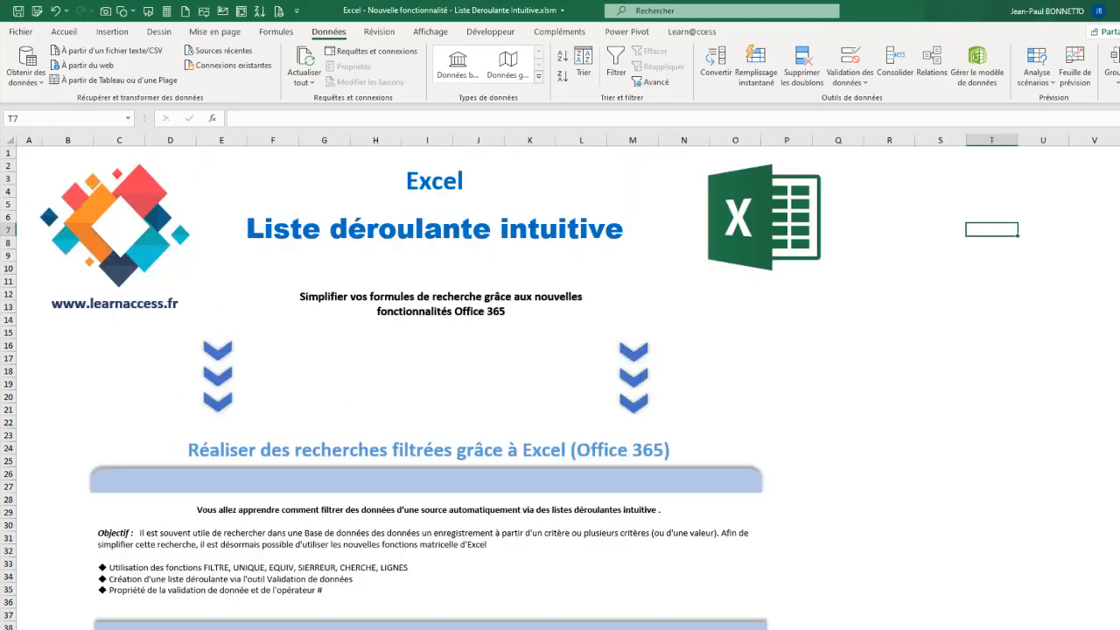
{"action": "key", "text": "ctrl+Page_Down"}
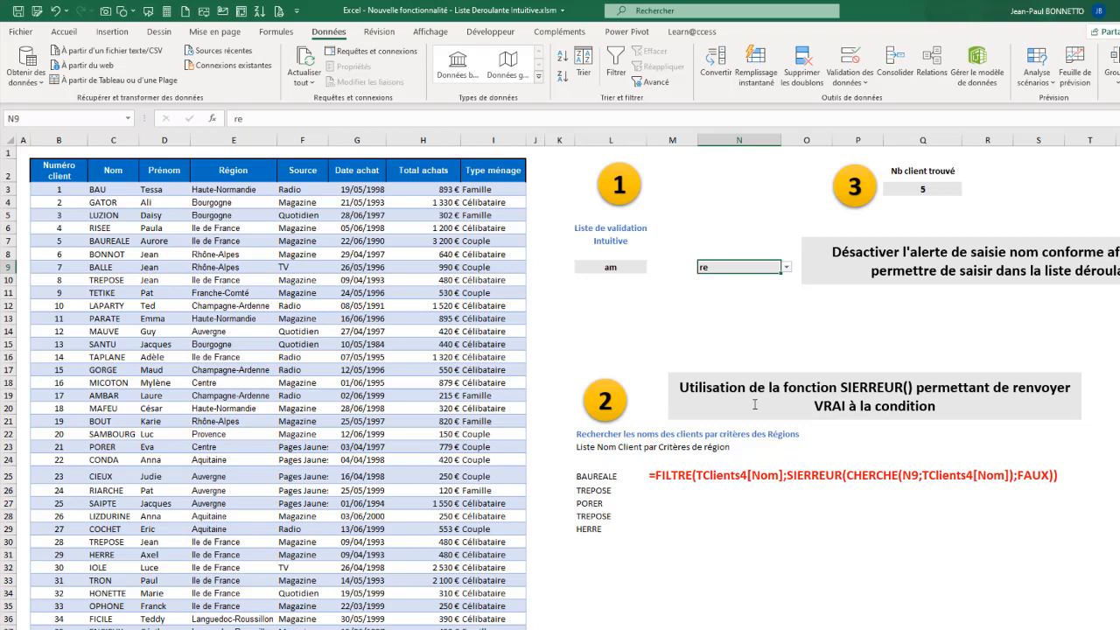
{"action": "left_click", "coordinate": [787, 267]}
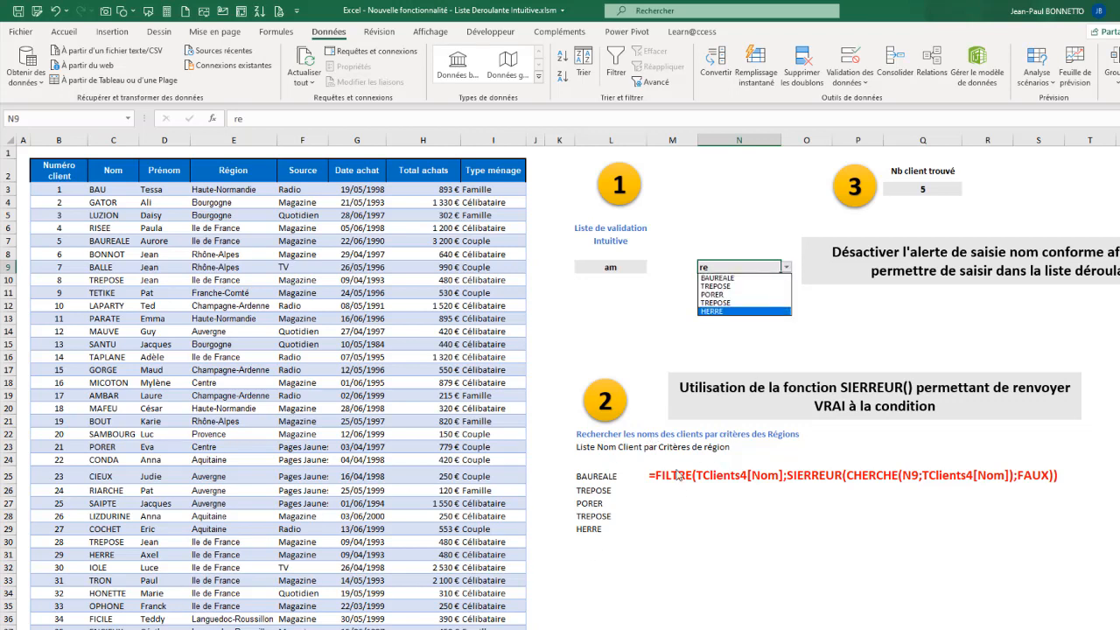
Show the drop-down list of N9 again to review the client names matching "re", leaving the cell unchanged.
{"action": "key", "text": "Escape"}
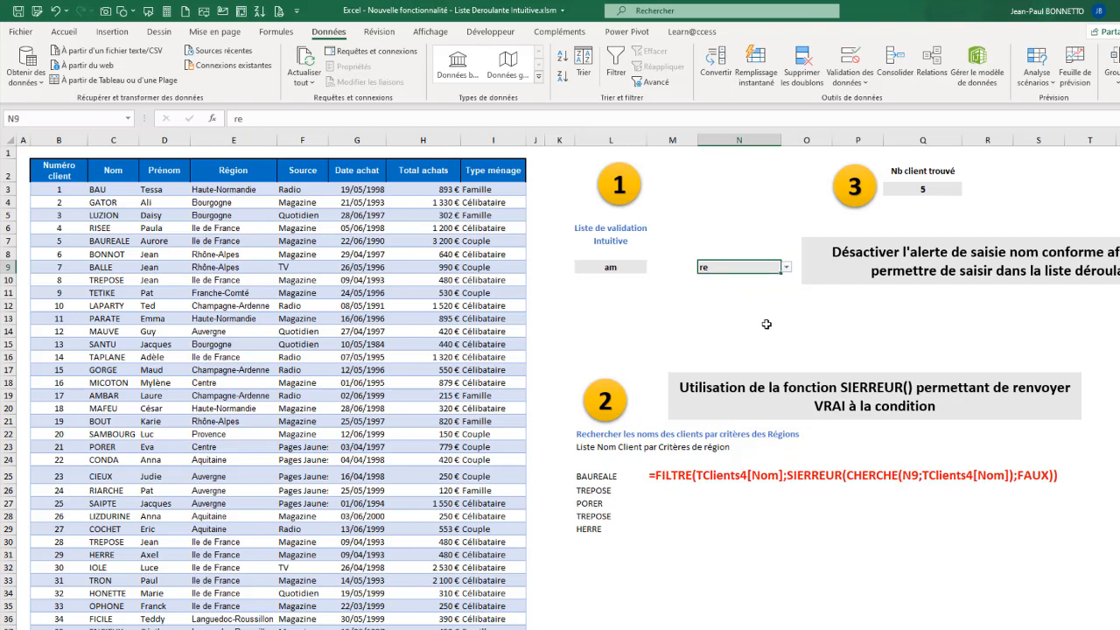
{"action": "left_click", "coordinate": [786, 267]}
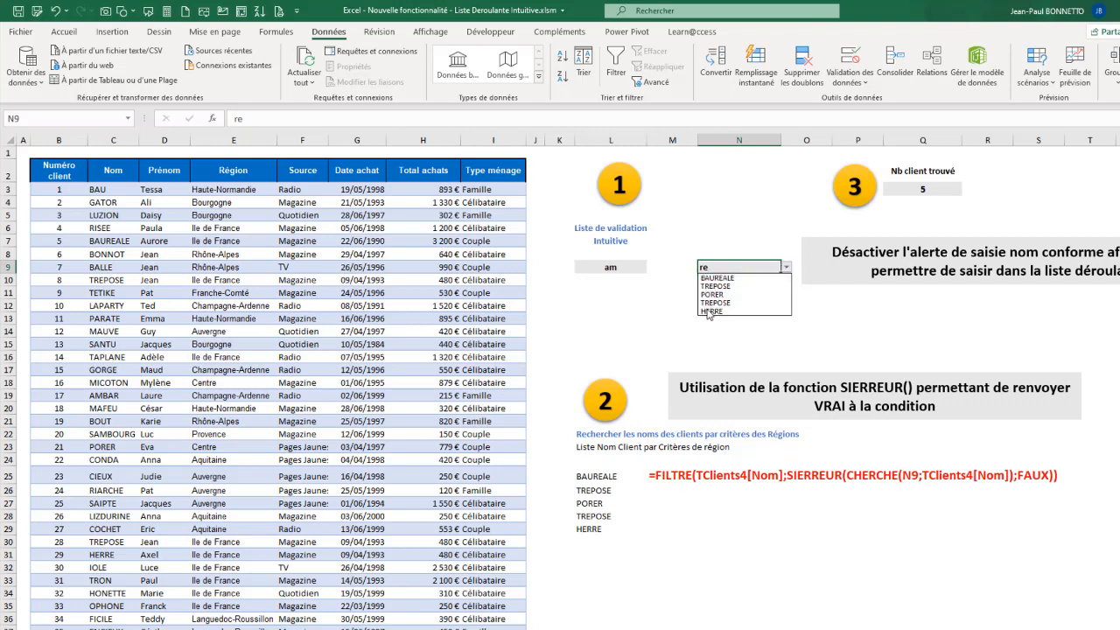
{"action": "left_click", "coordinate": [739, 267]}
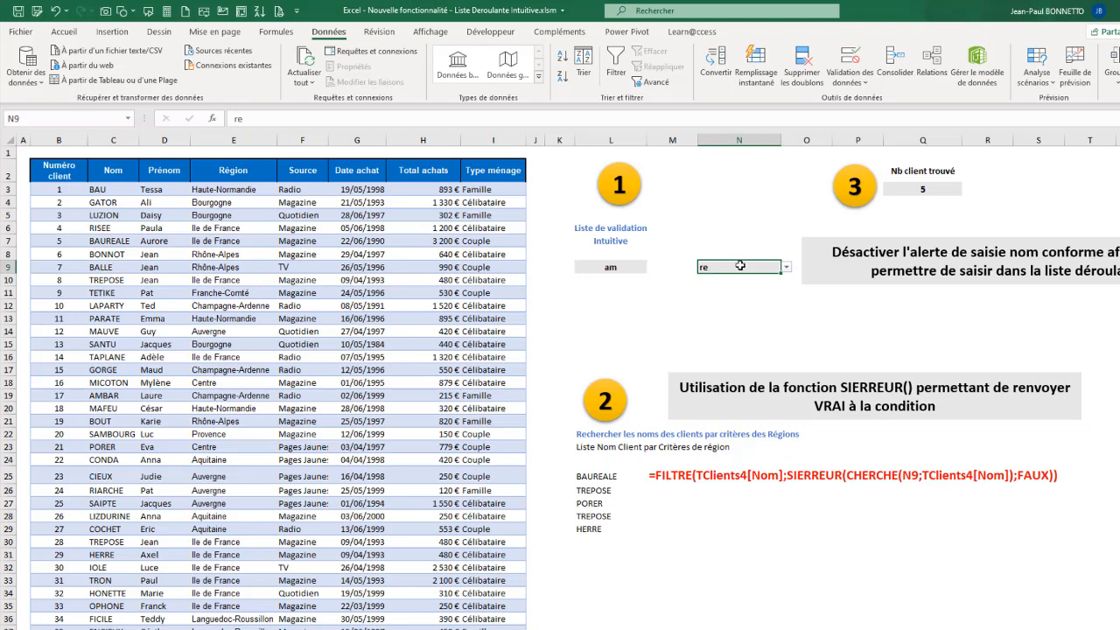
Examine the formula behind the number of clients found in Q3 and return to the introduction sheet.
{"action": "left_click", "coordinate": [927, 189]}
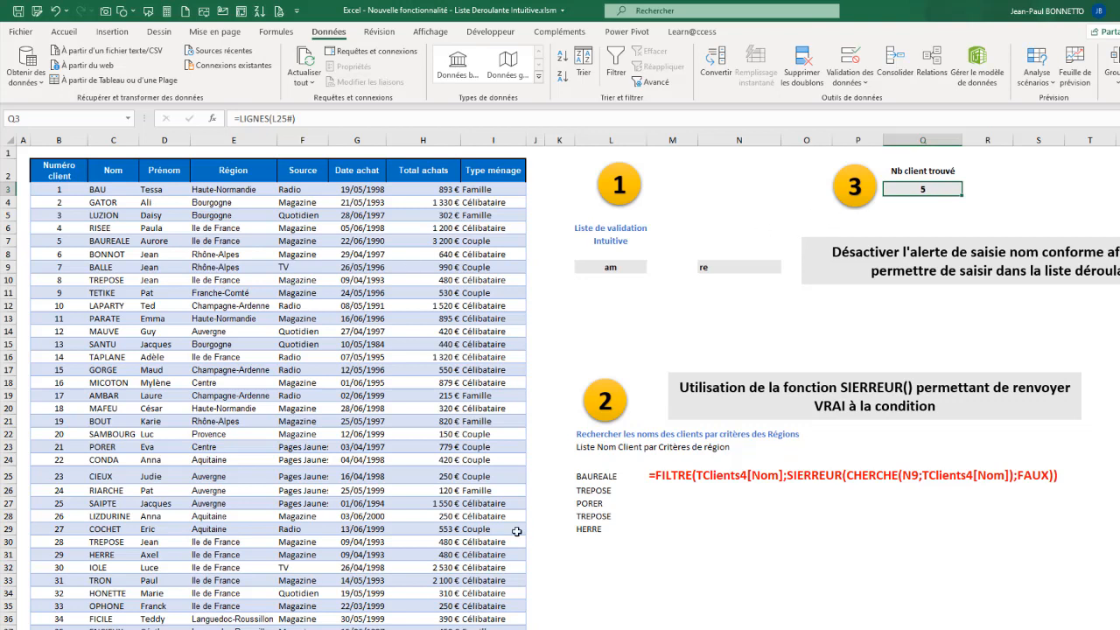
{"action": "left_click", "coordinate": [914, 218]}
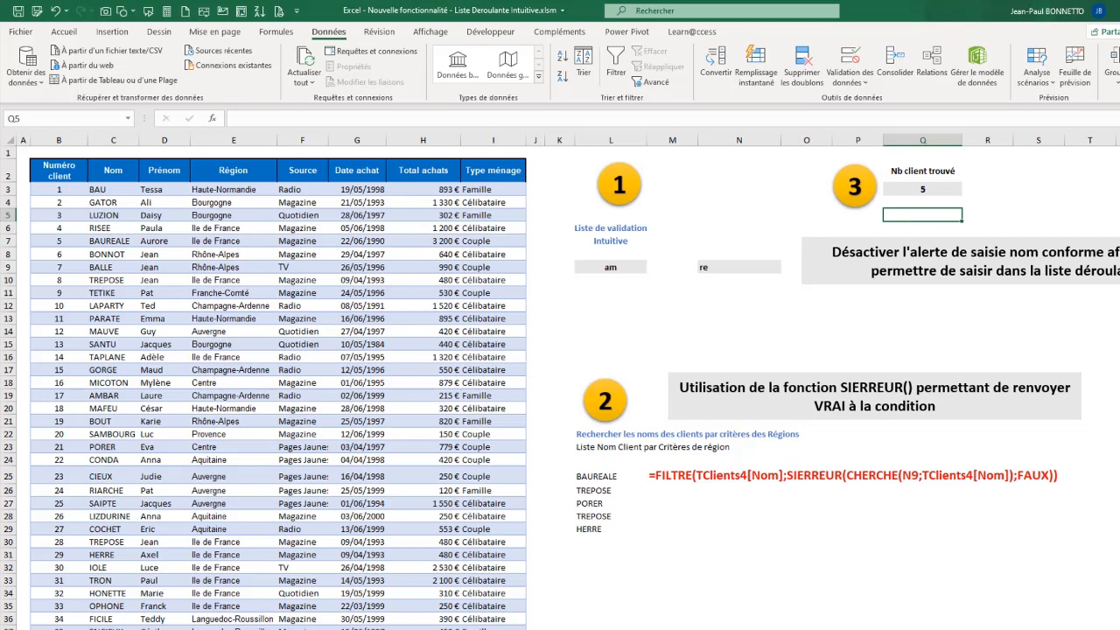
{"action": "left_click", "coordinate": [97, 628]}
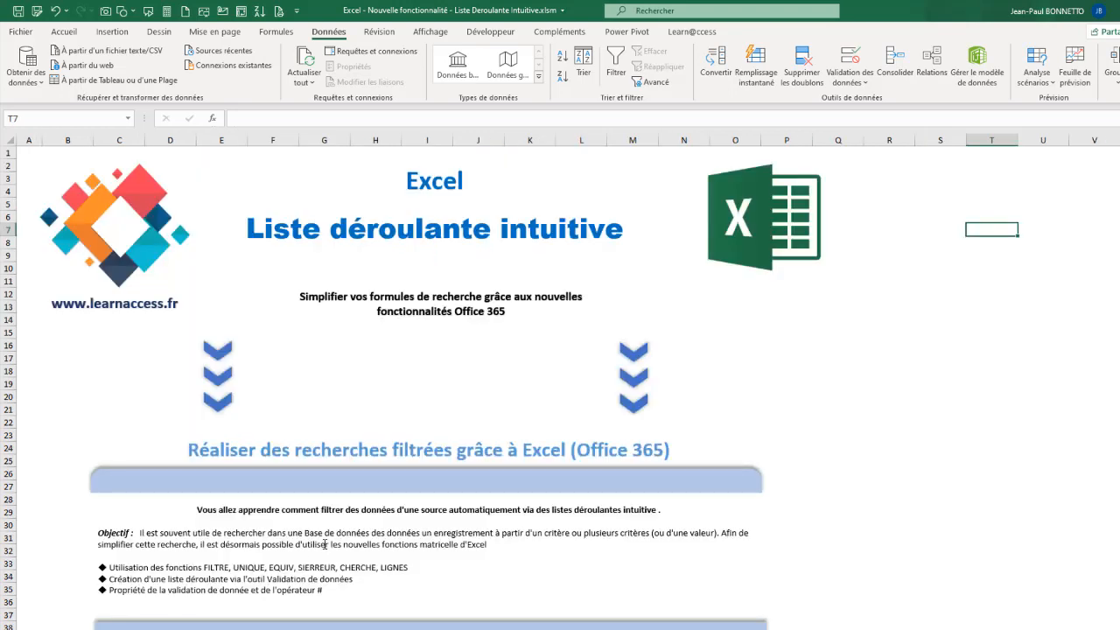